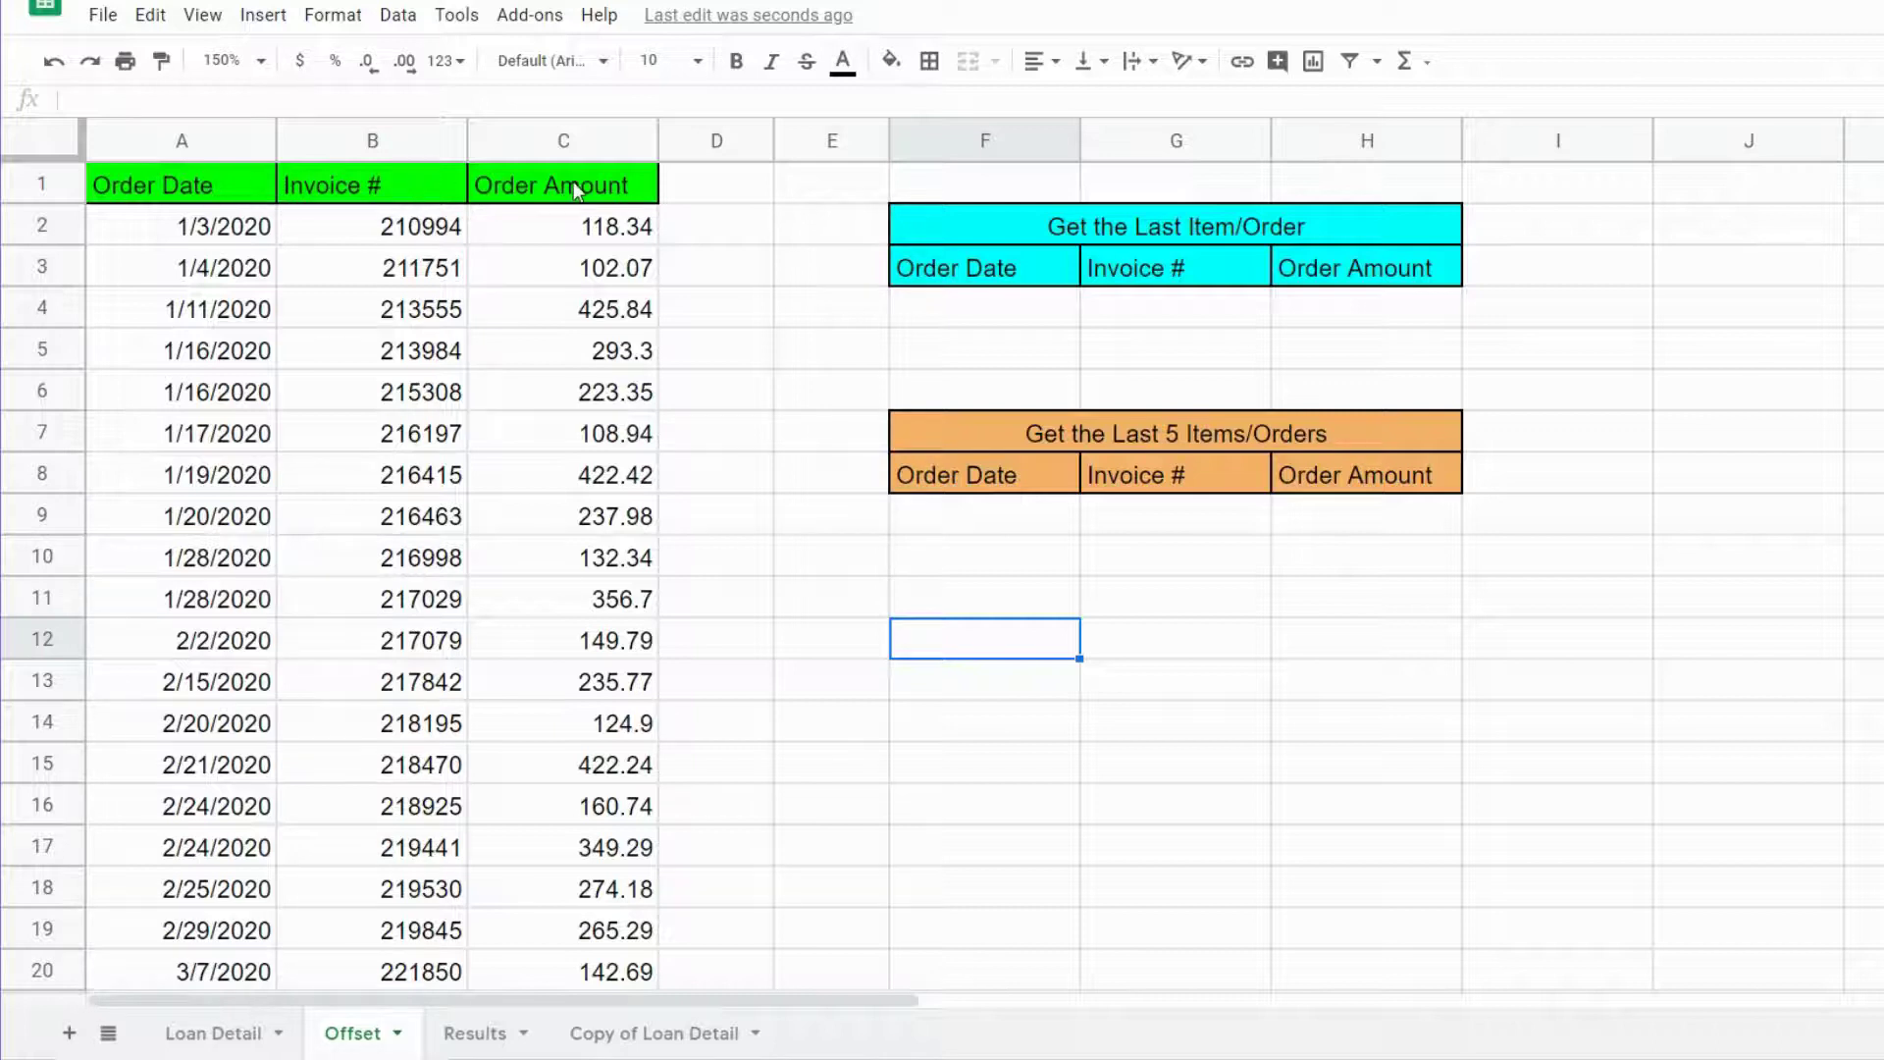
- Jump to the last order in the date column, then return to the top of the sheet
click(526, 444)
click(204, 442)
key(ctrl+Down)
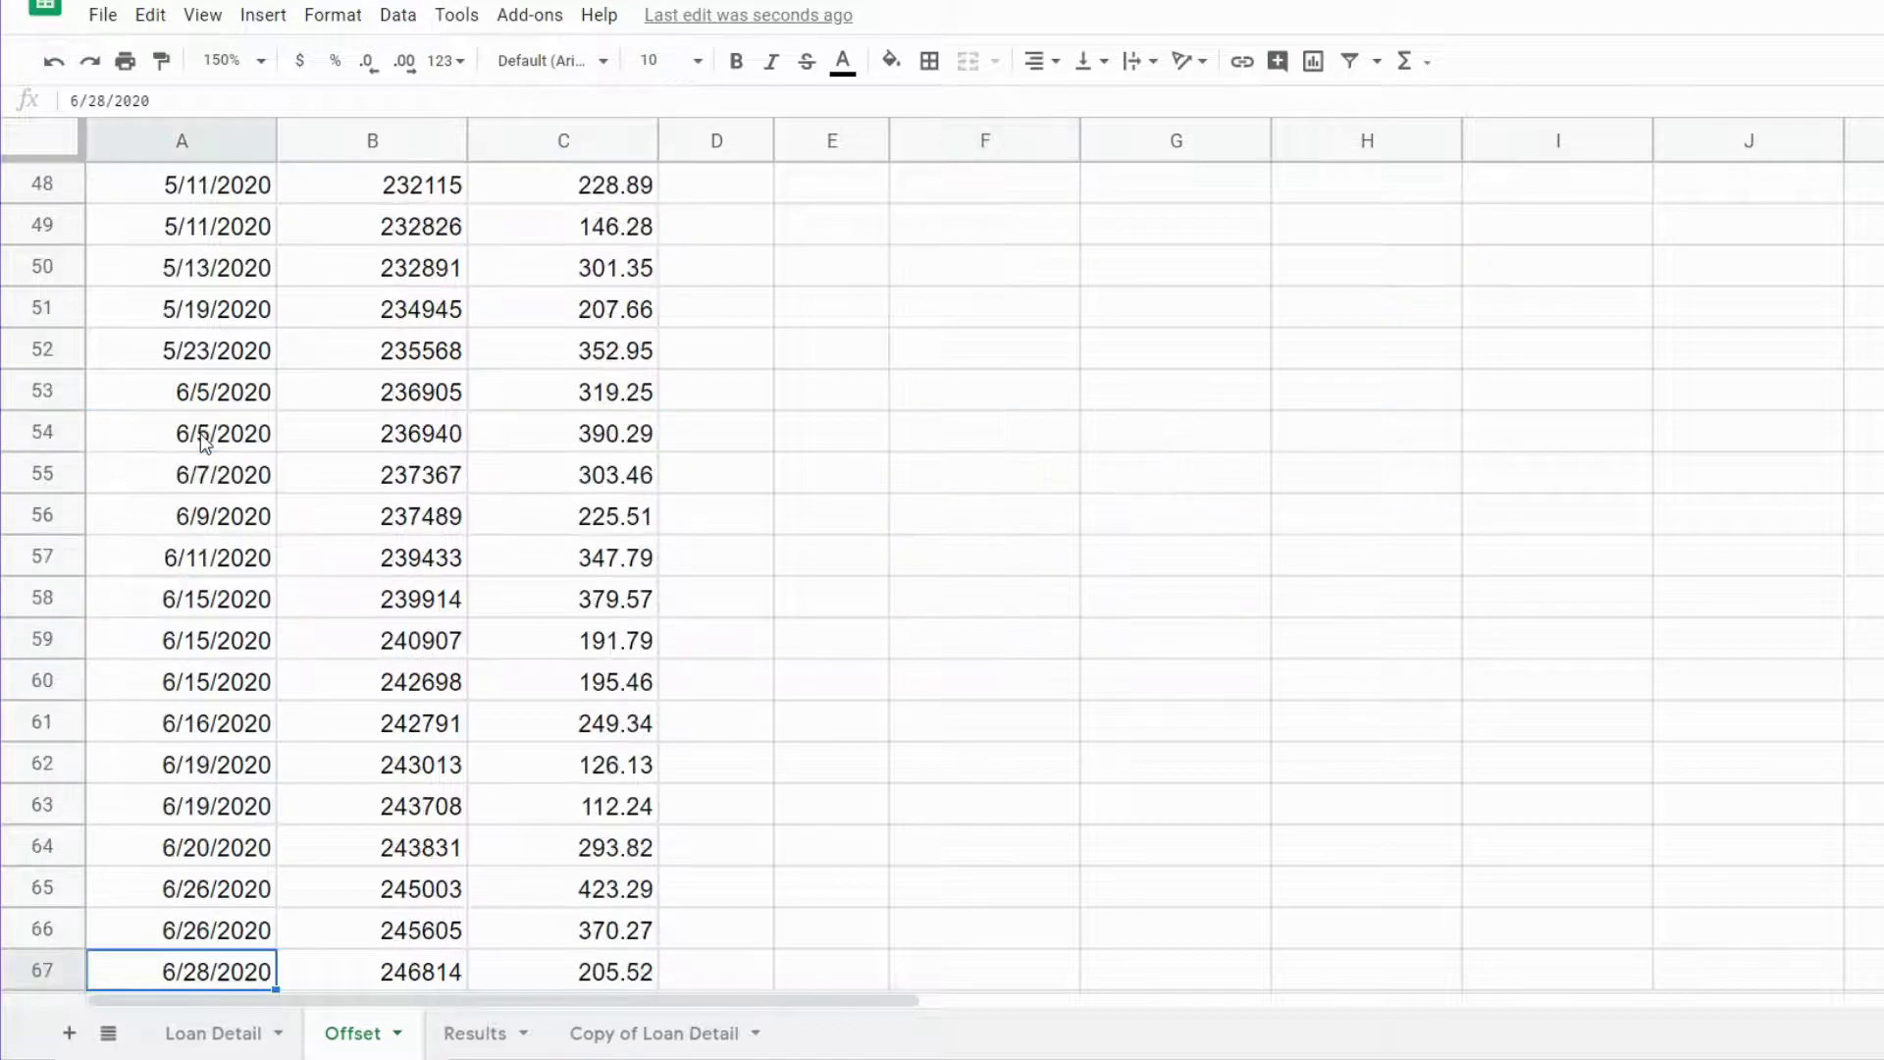
scroll(319, 614, down, 2)
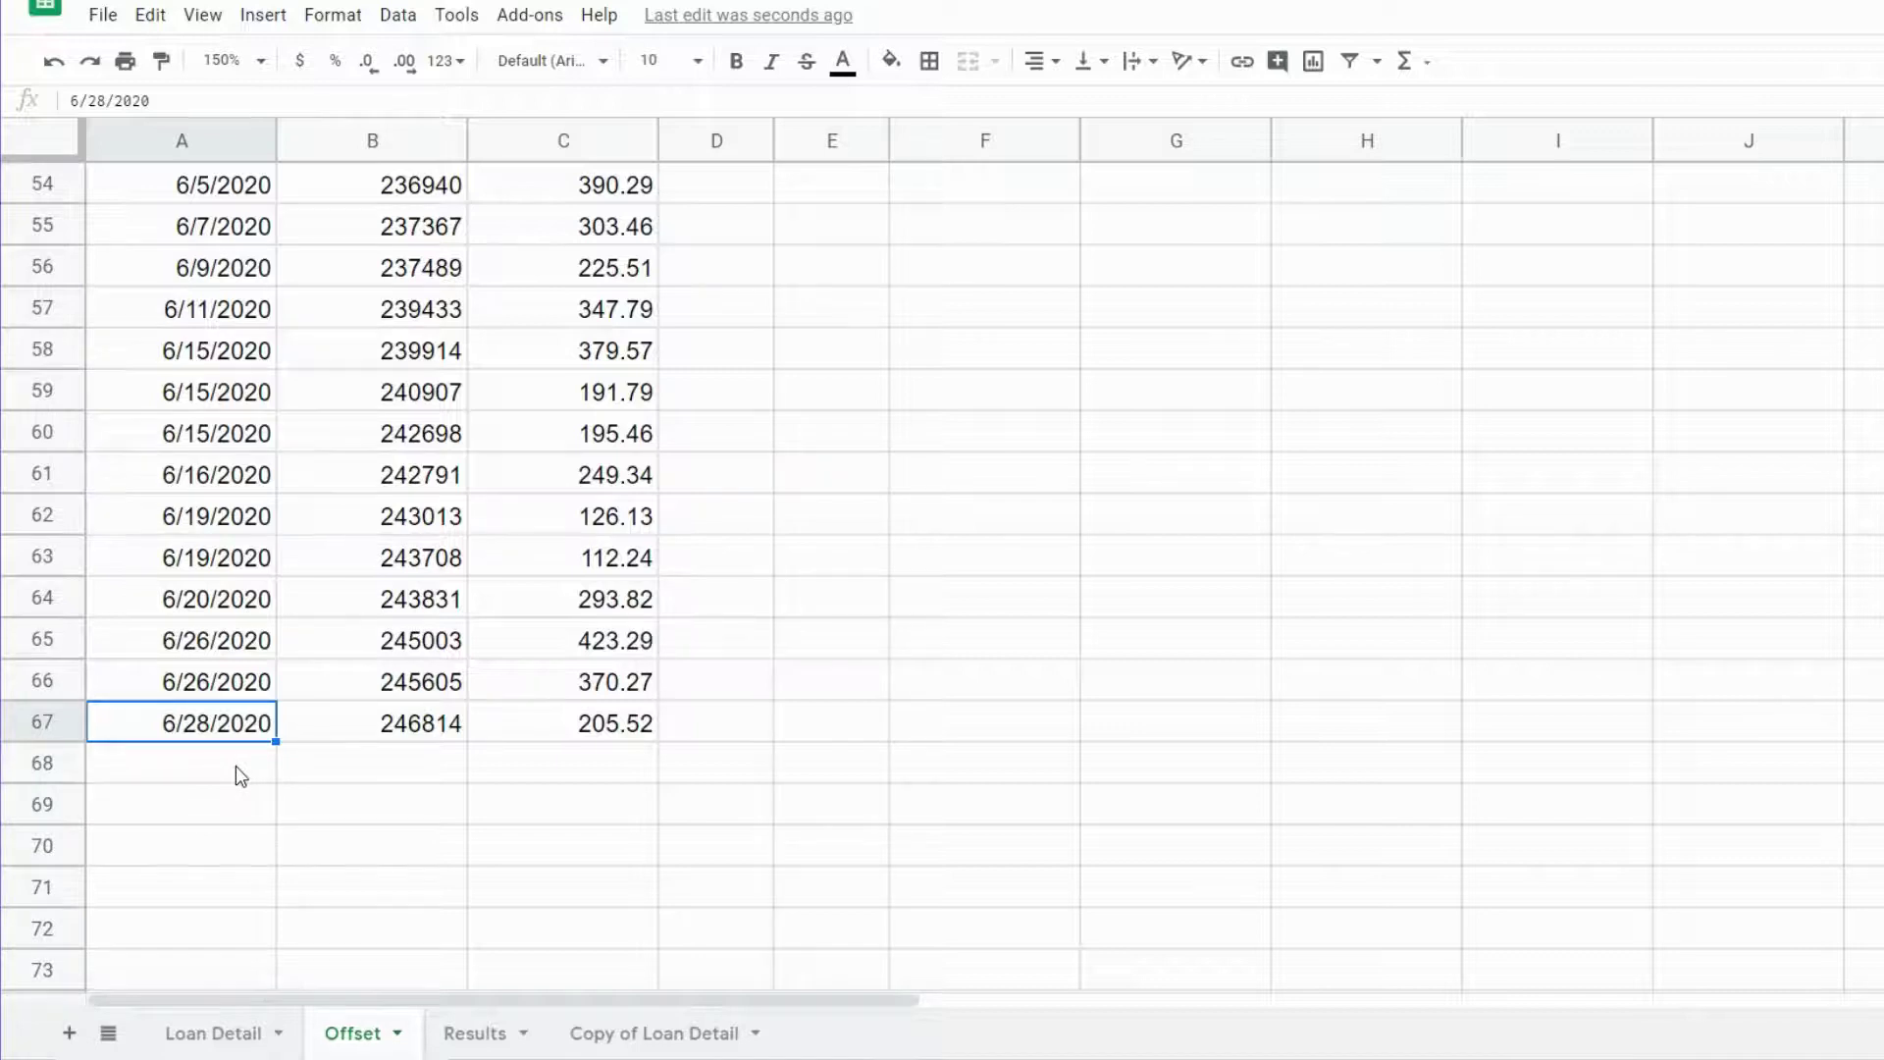
key(ctrl+Up)
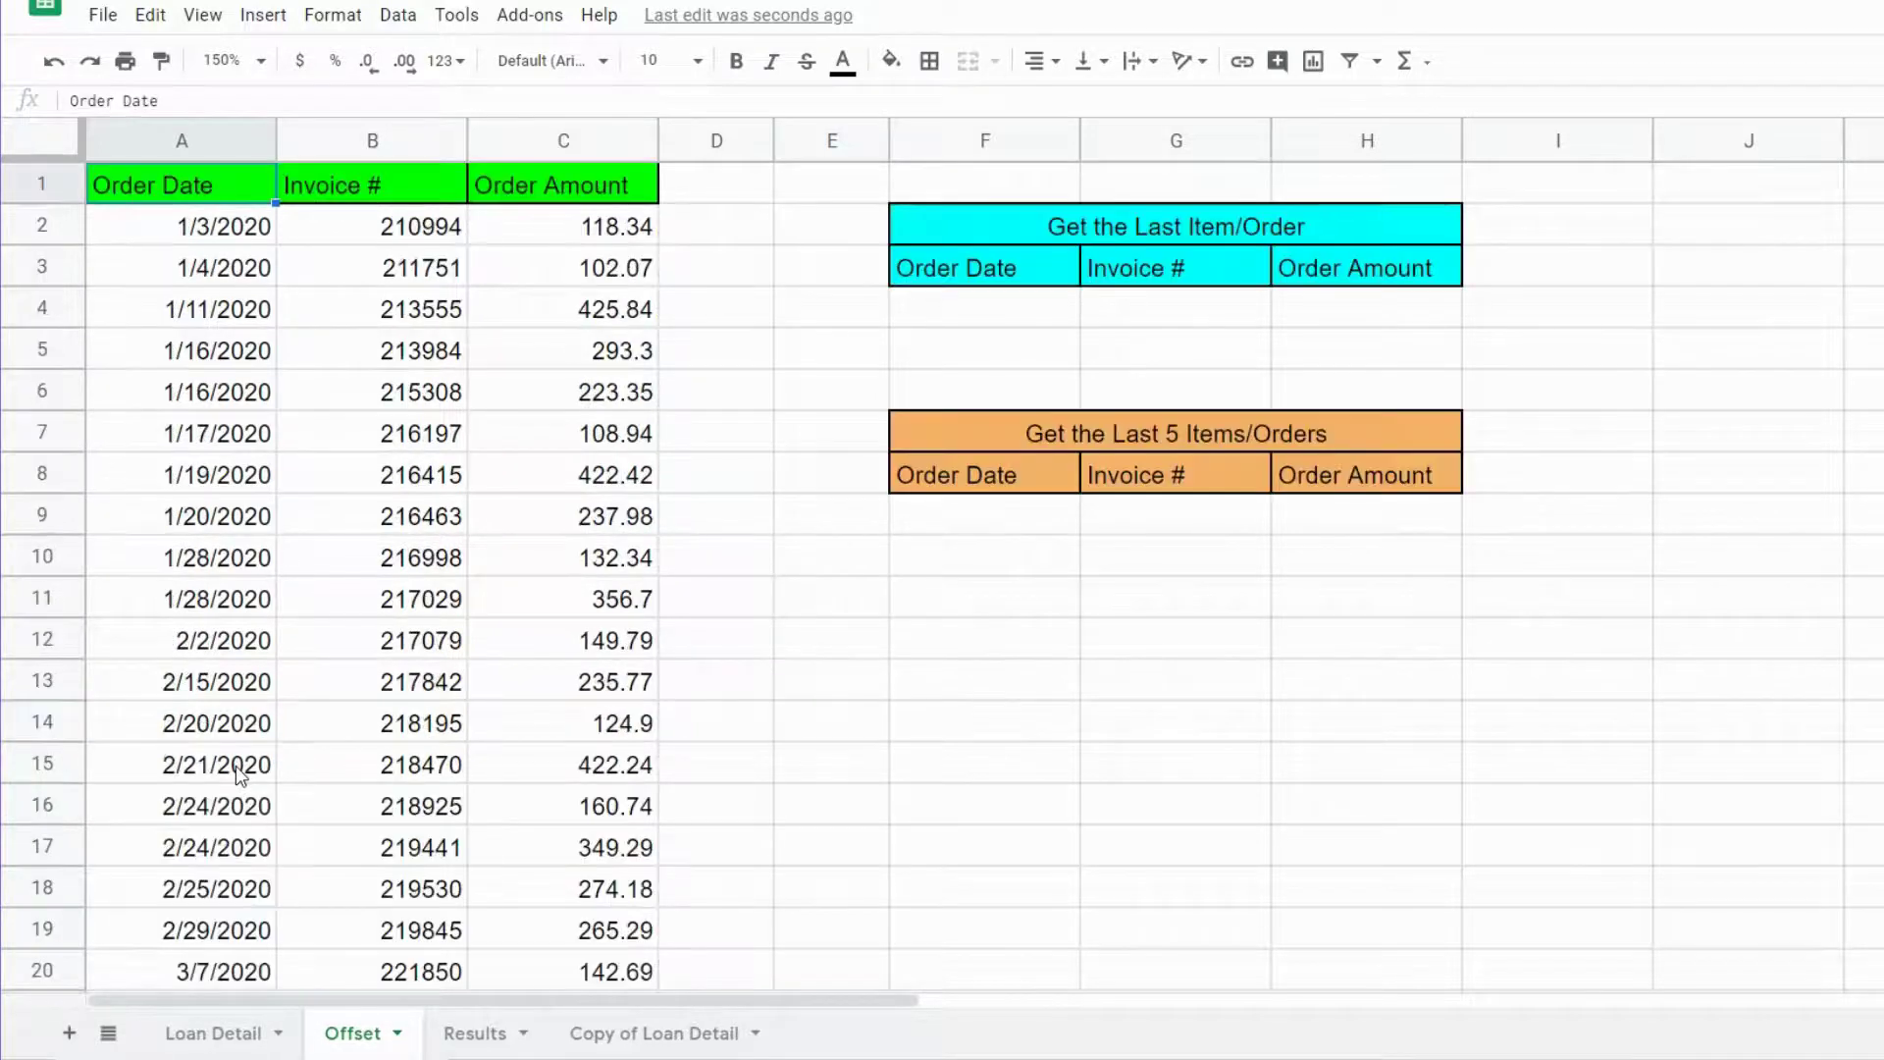
- Enter =OFFSET(A1,1,0,1,3) in F14 to return the first order's date, invoice and amount
click(1356, 589)
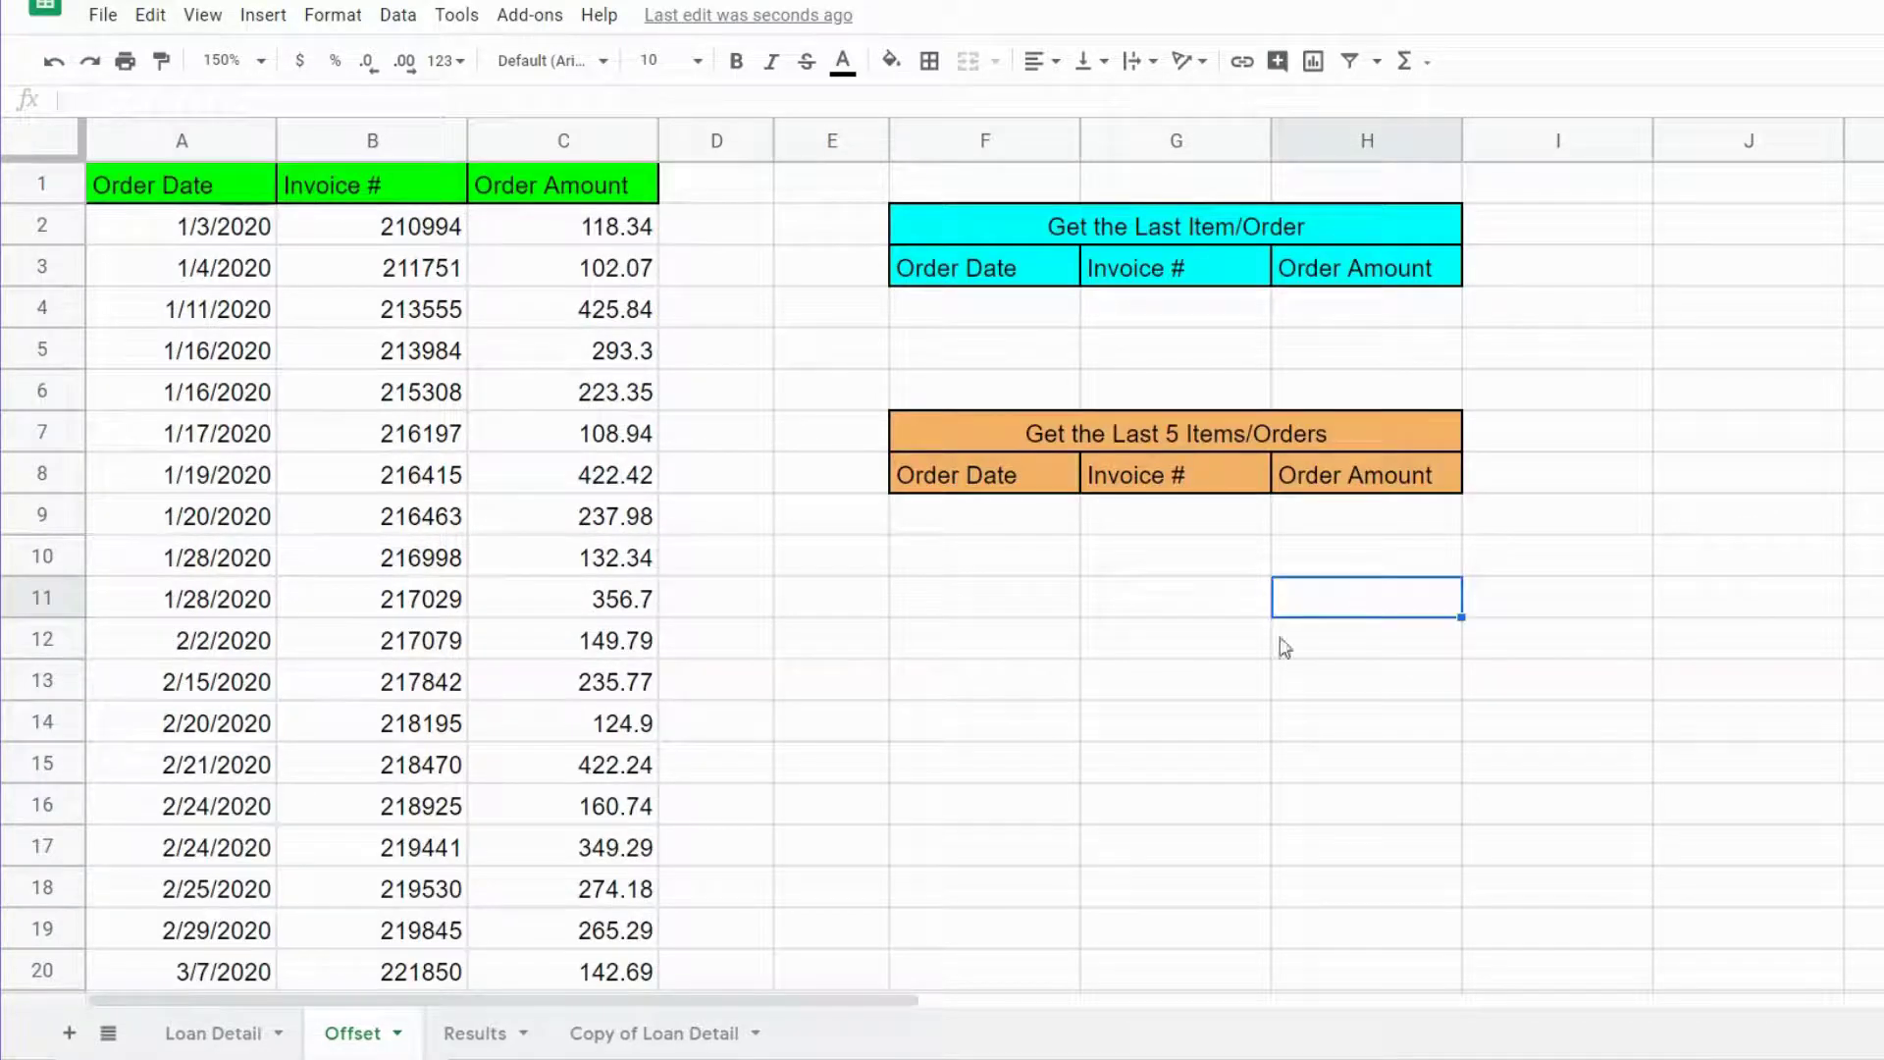
click(1011, 720)
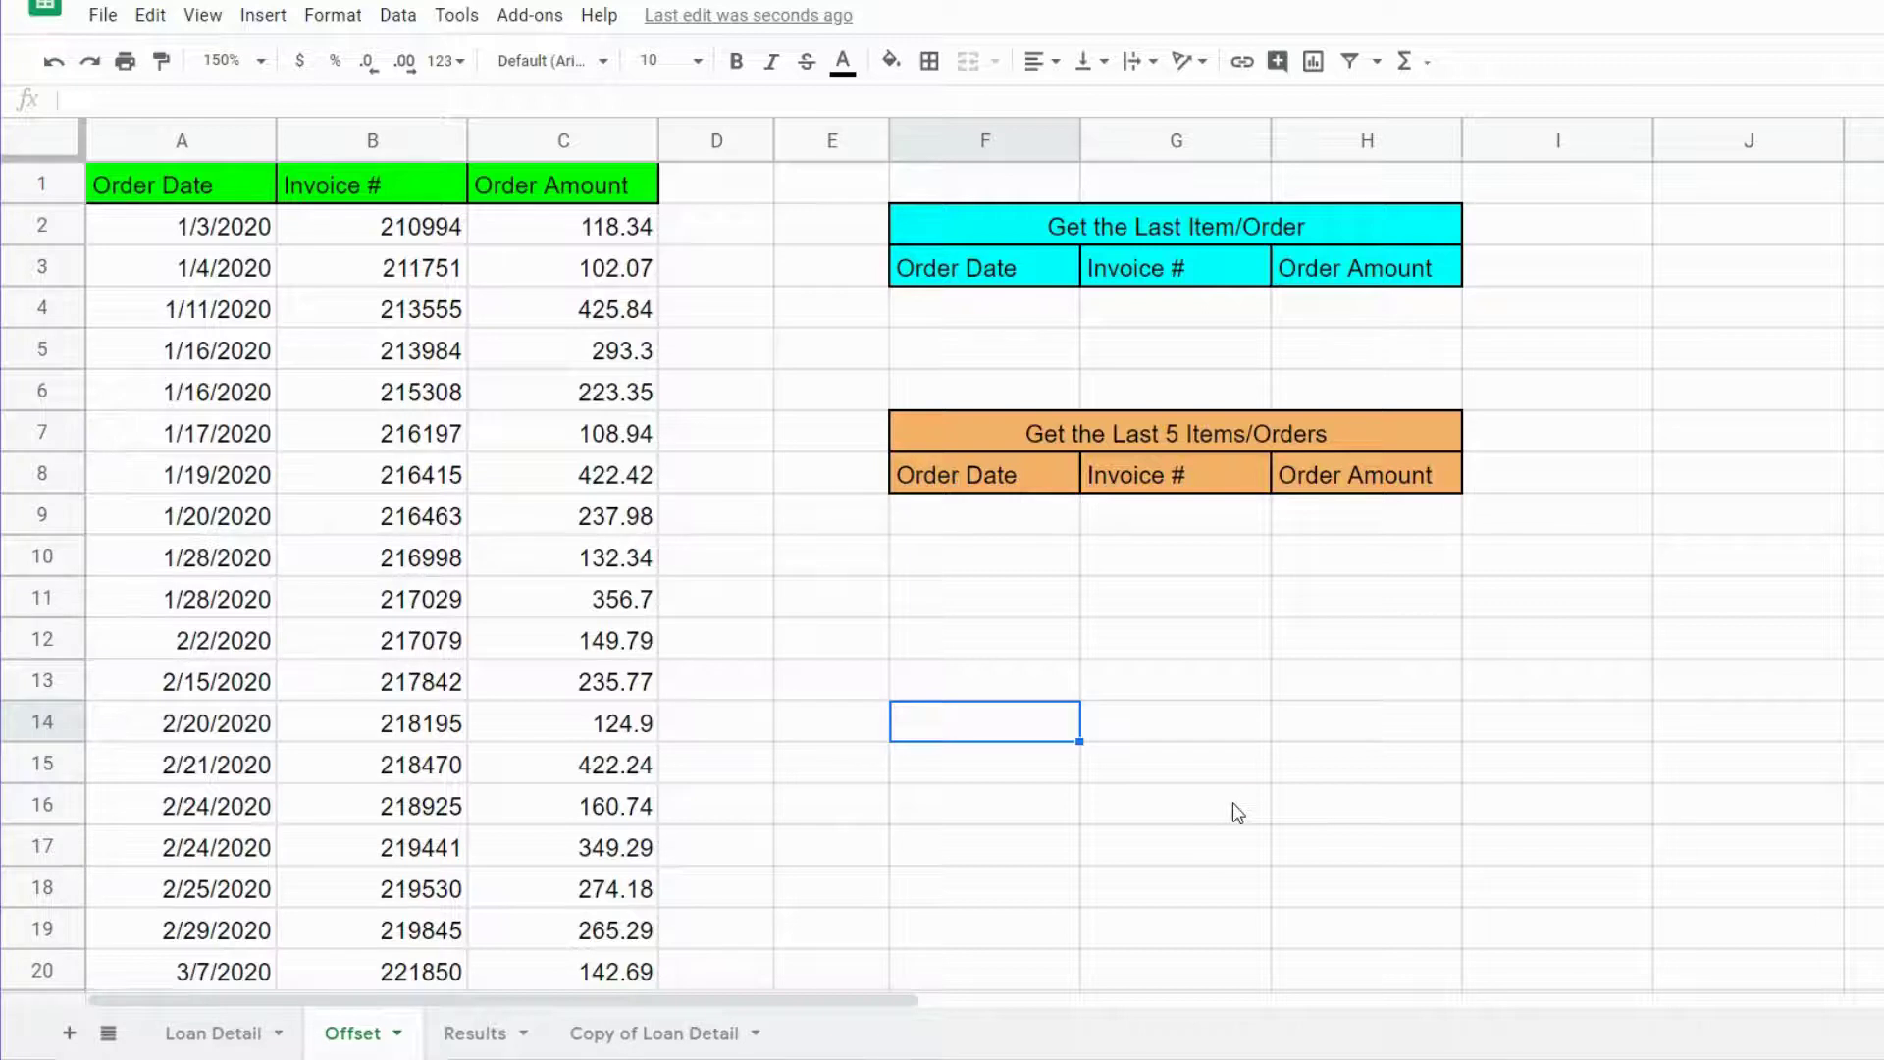
text(=OFFSET()
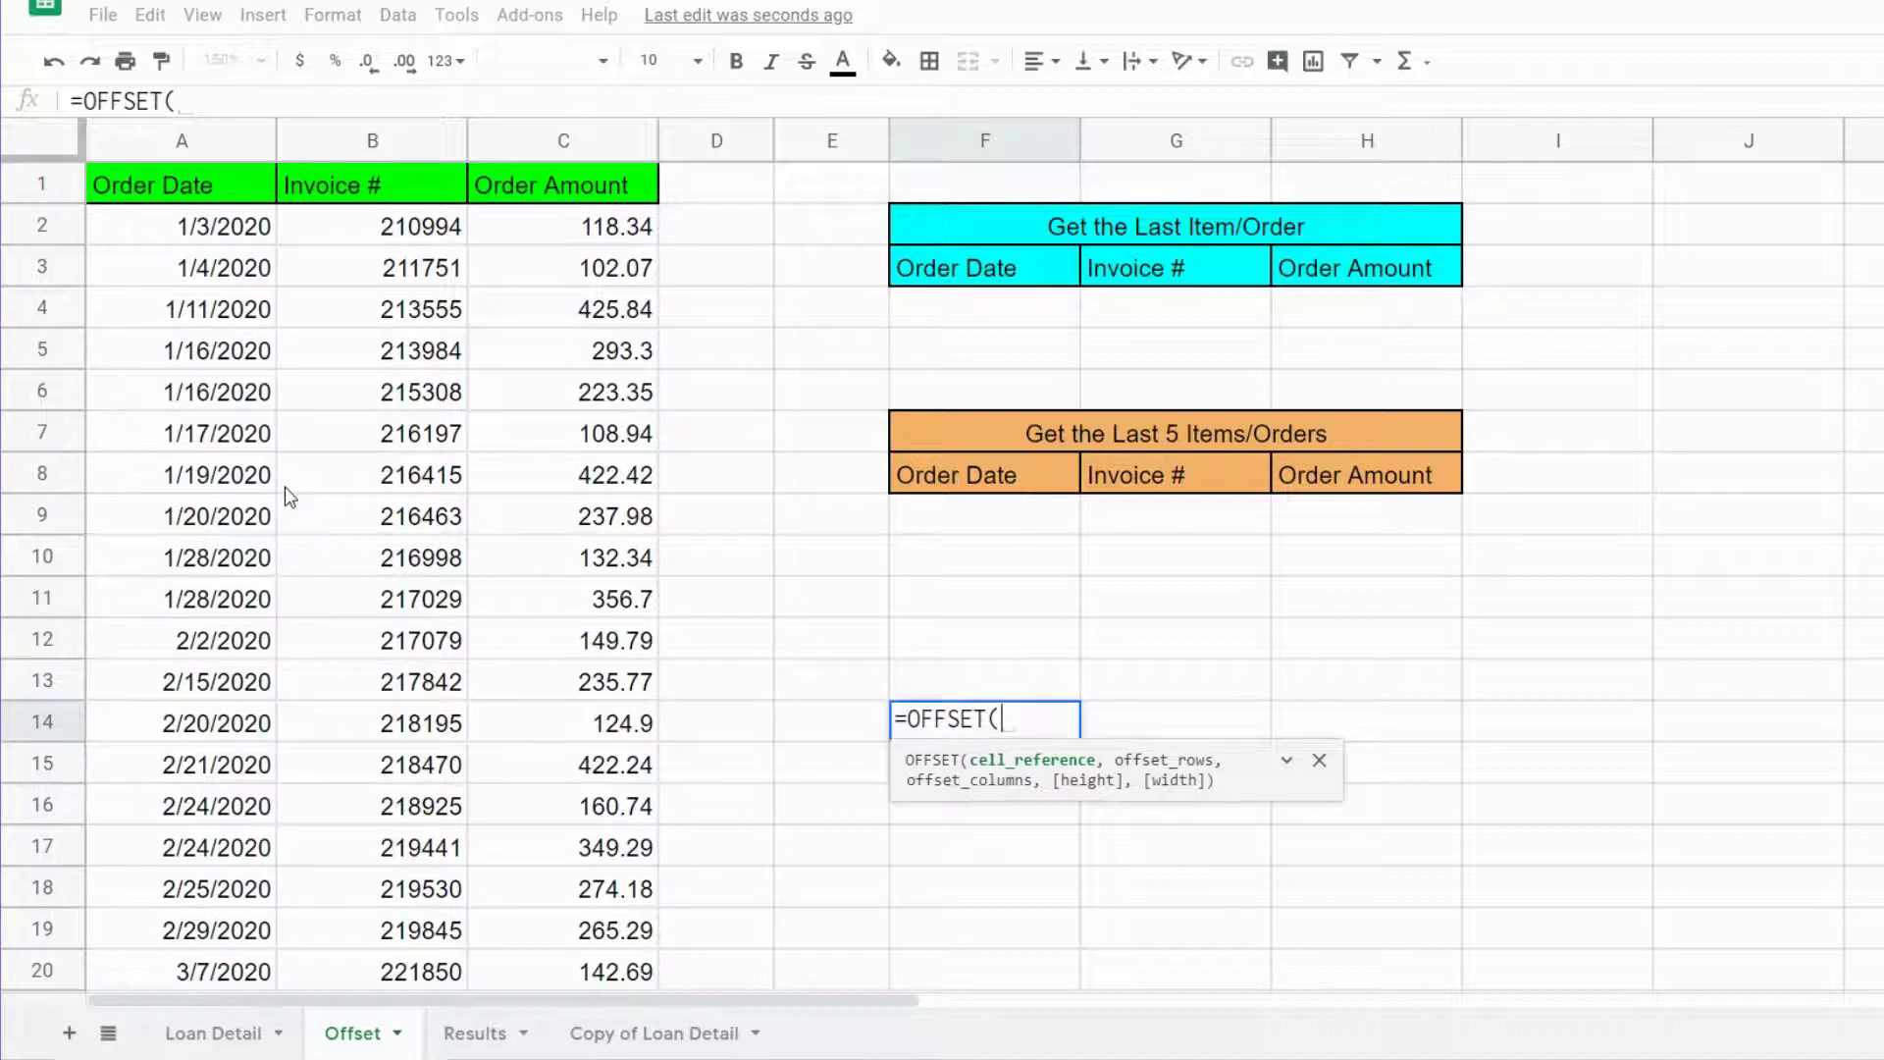
click(214, 186)
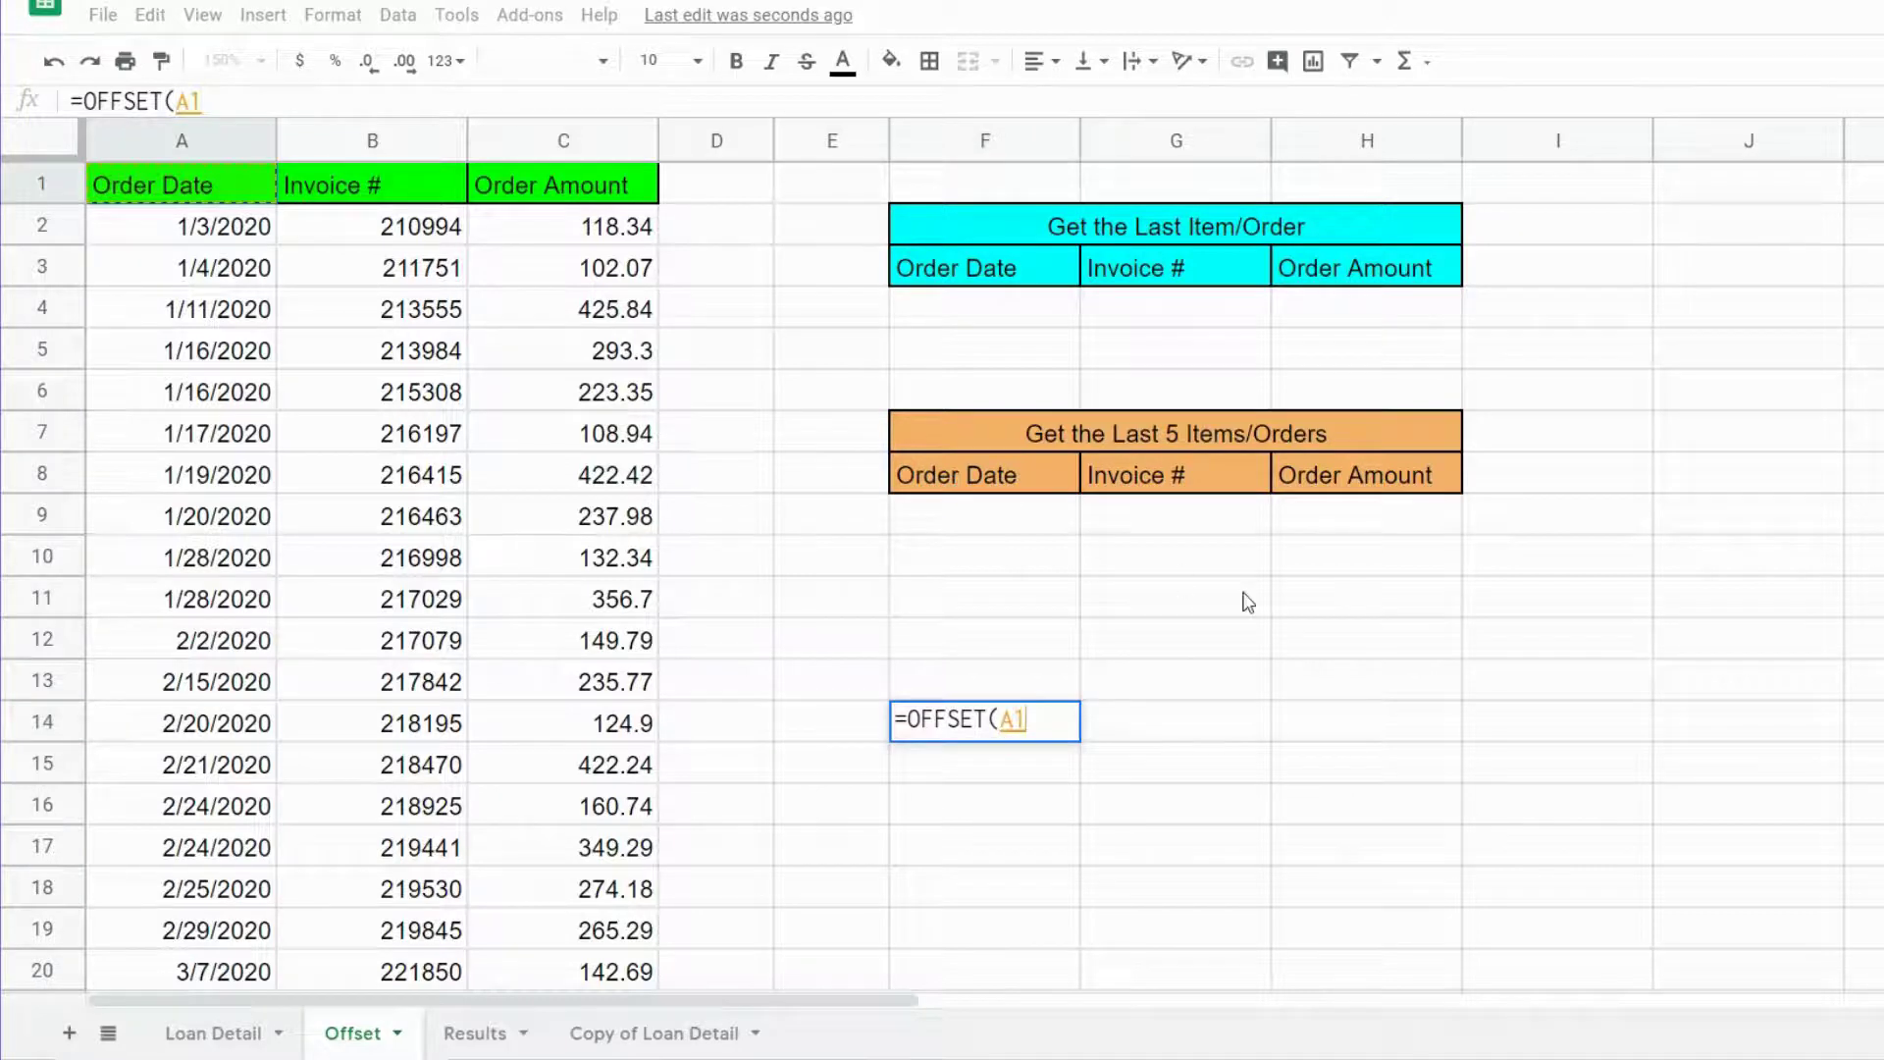
text(,)
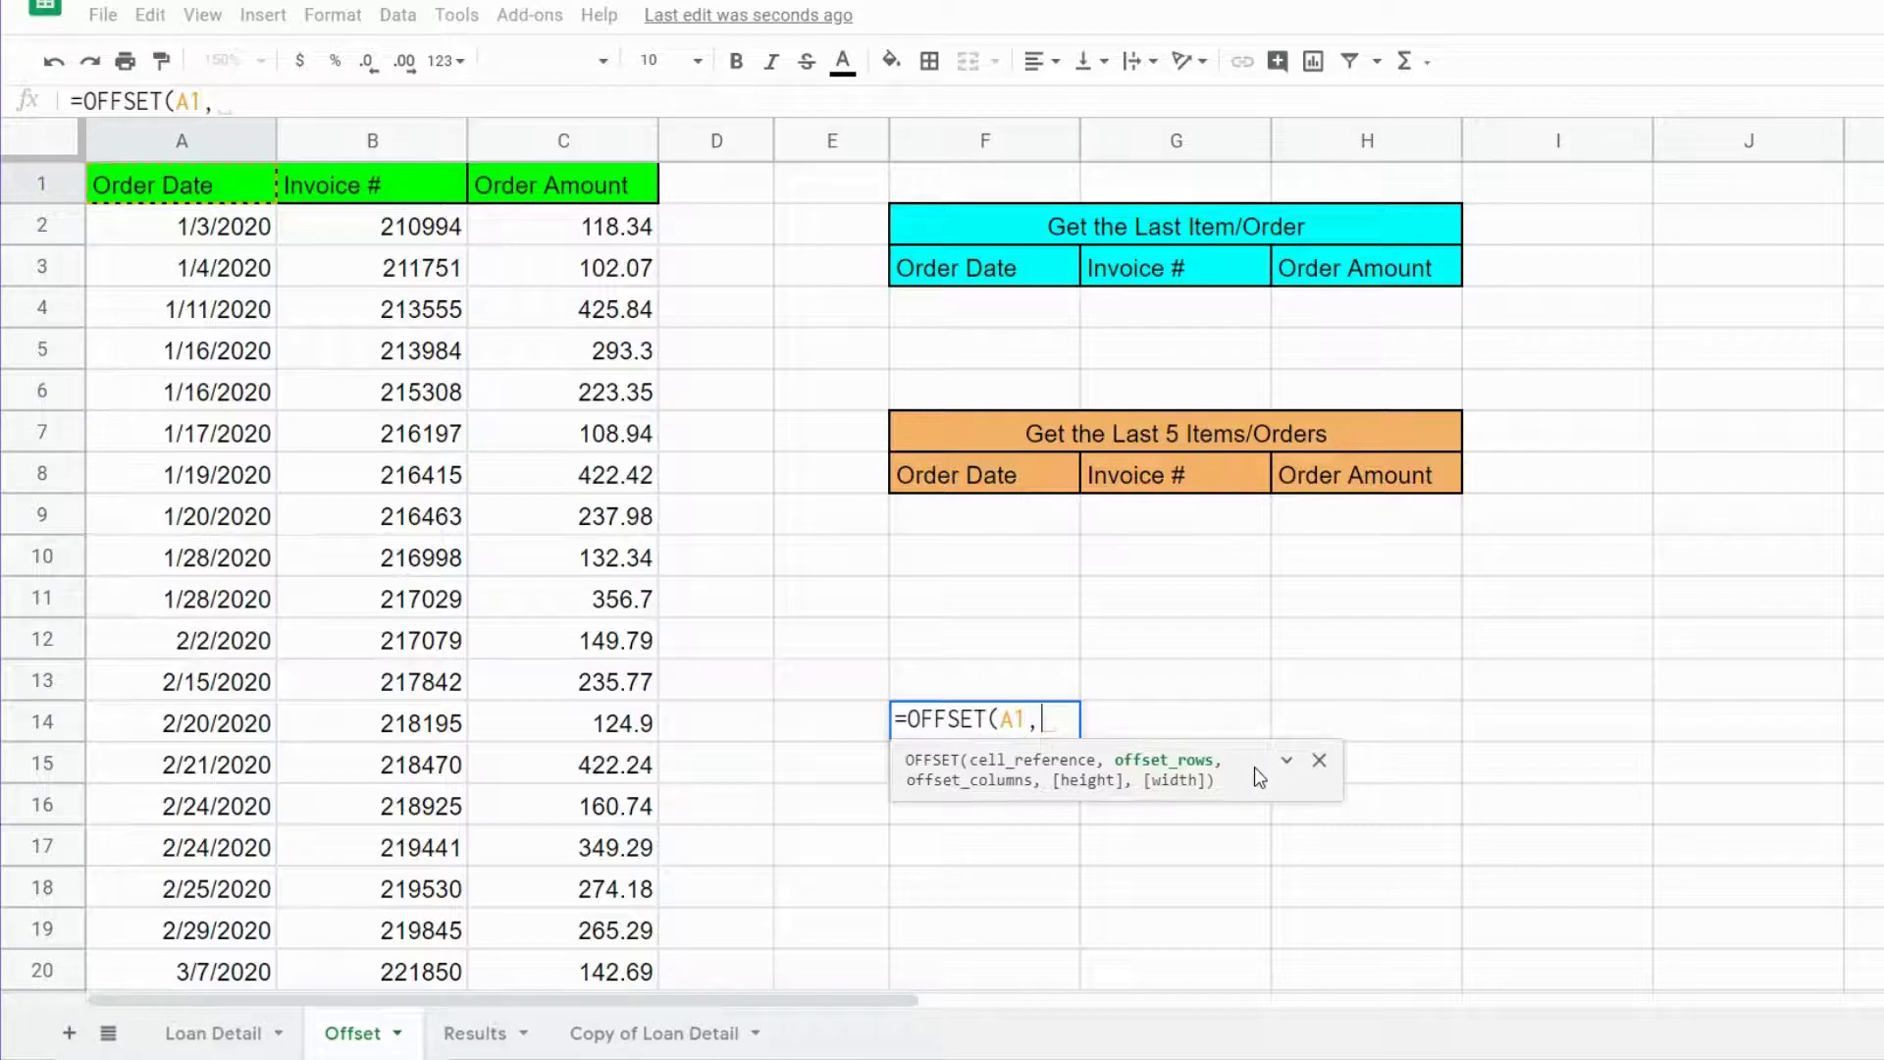
text(1)
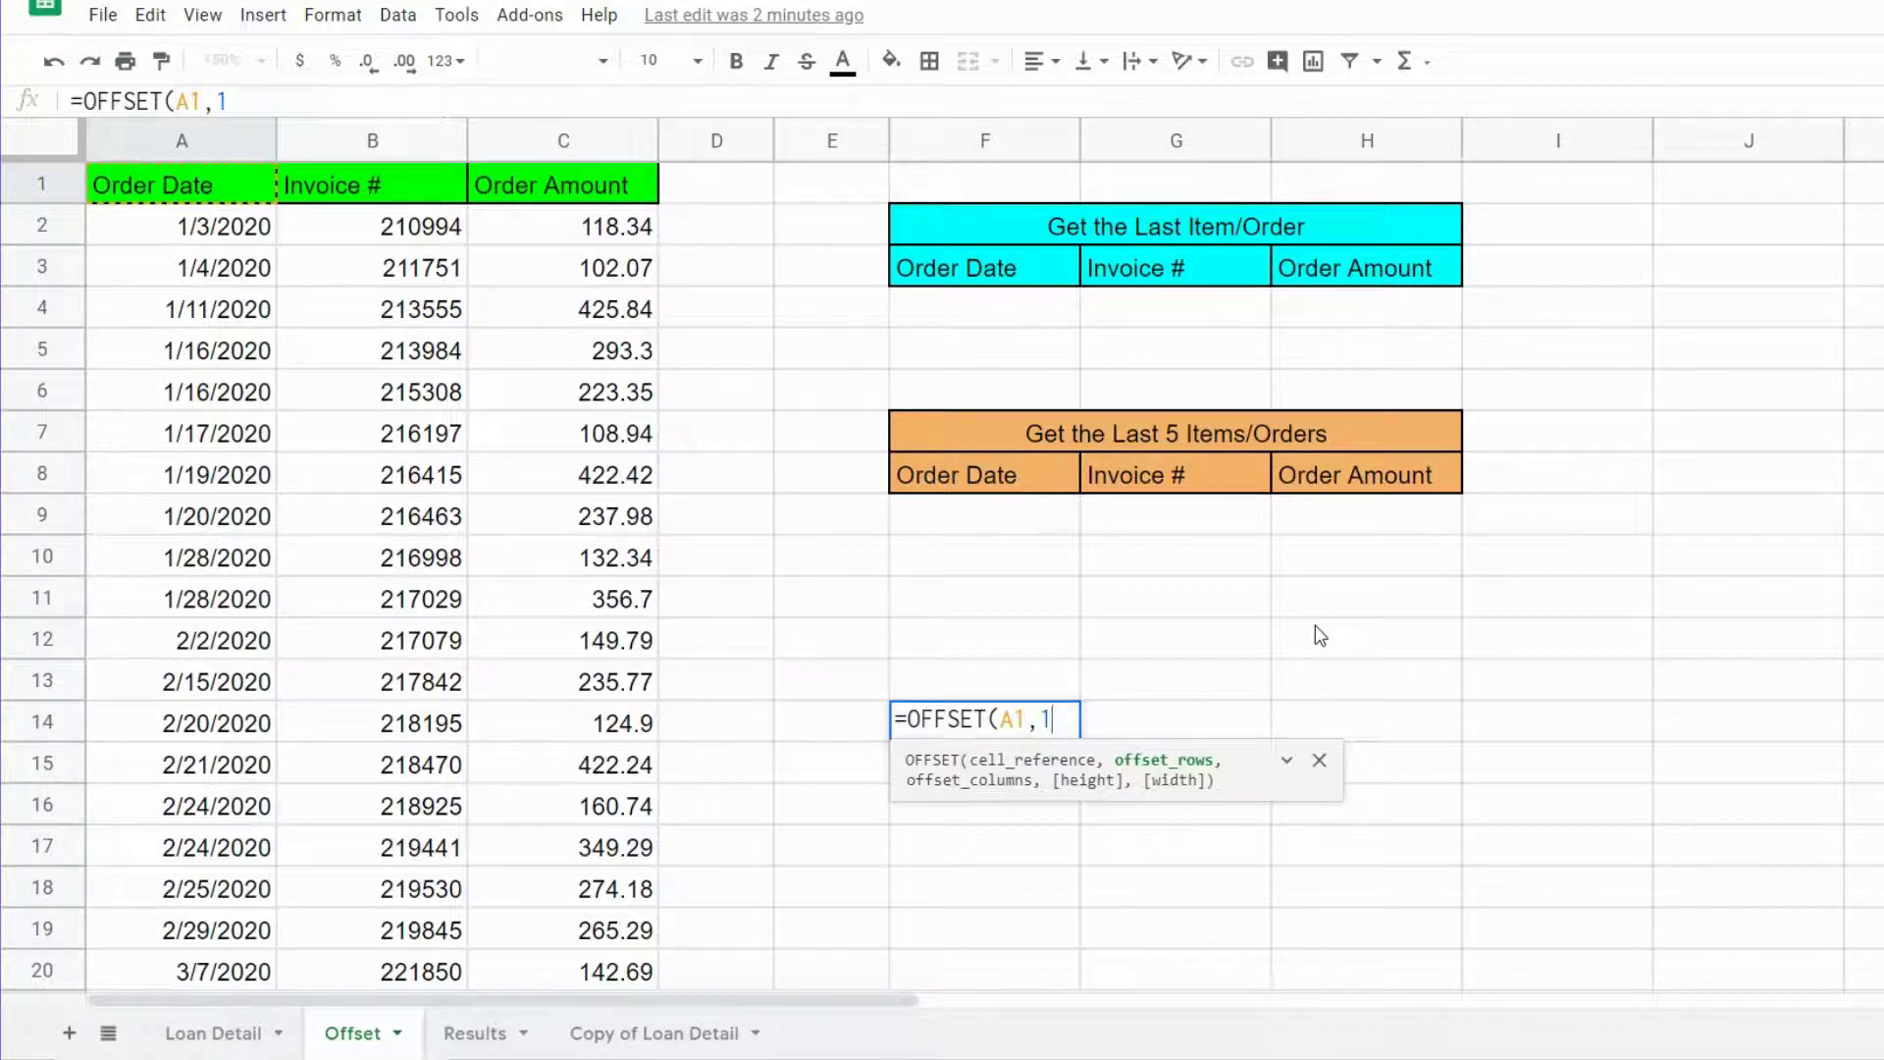
text(,)
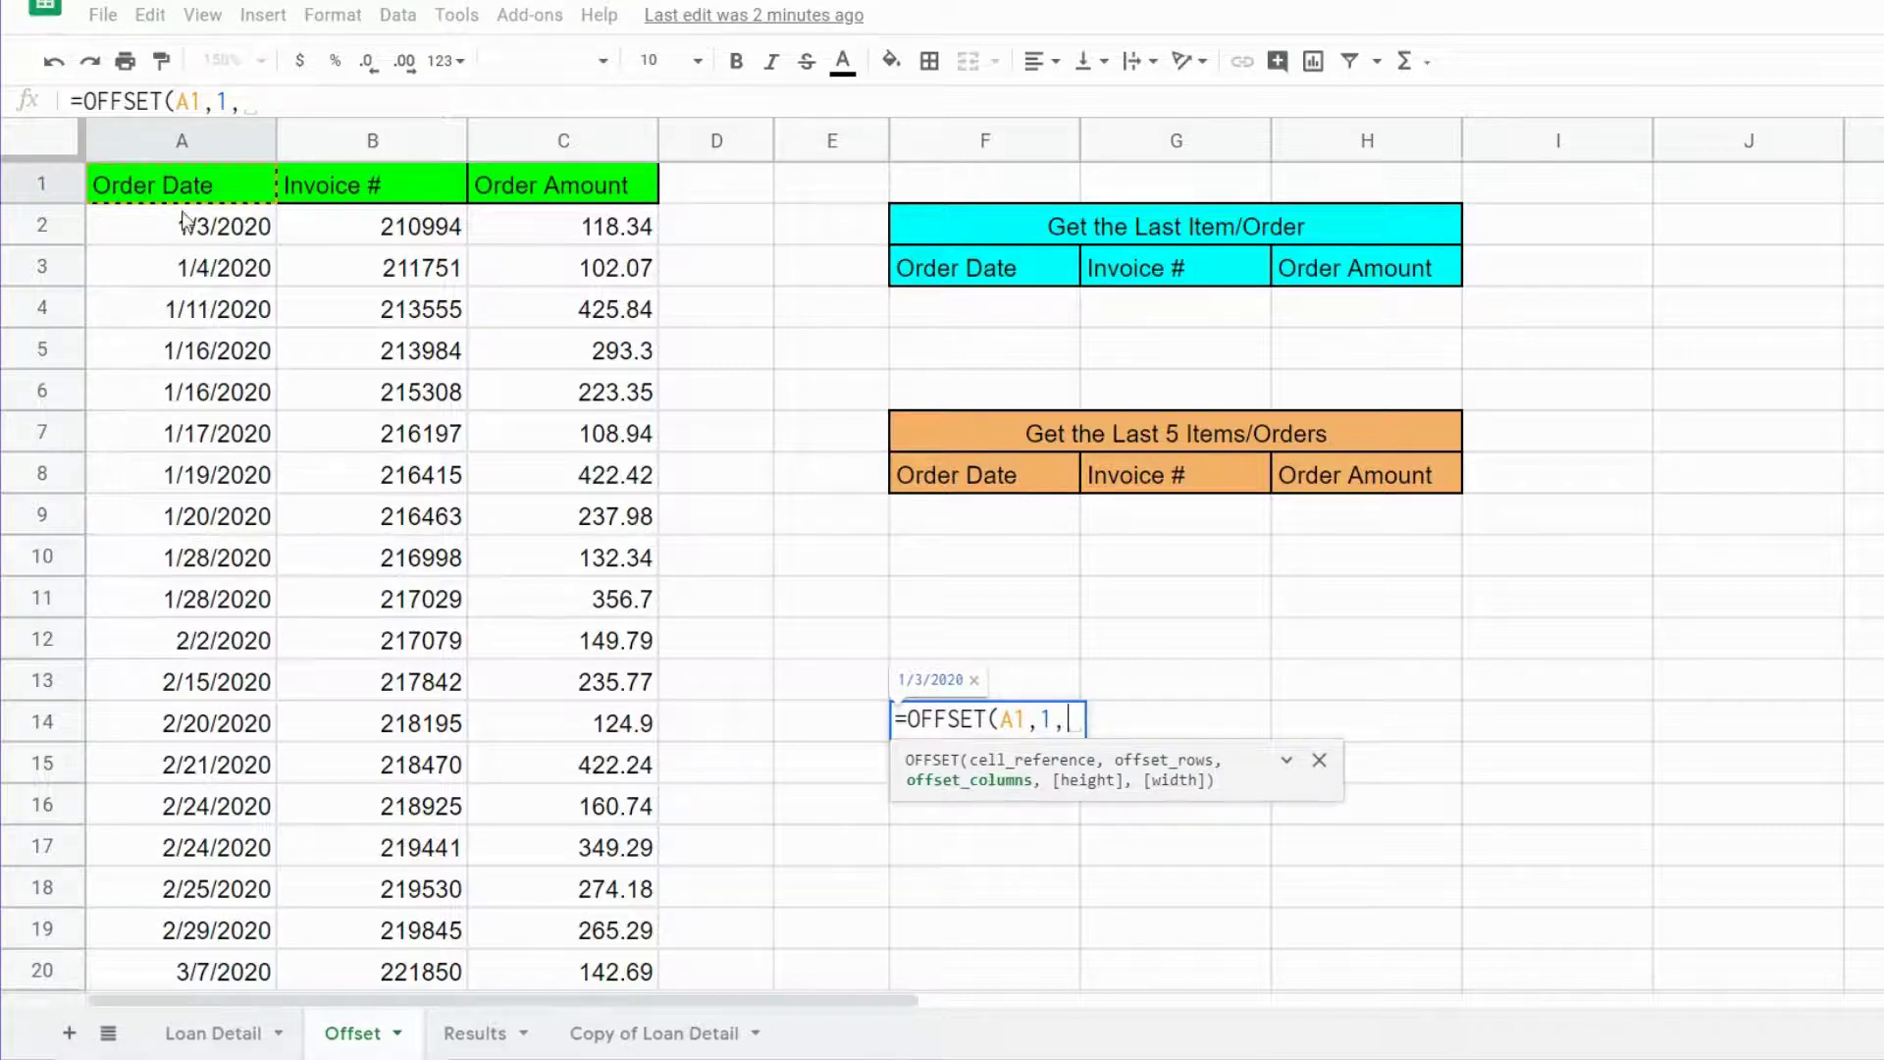
text(0)
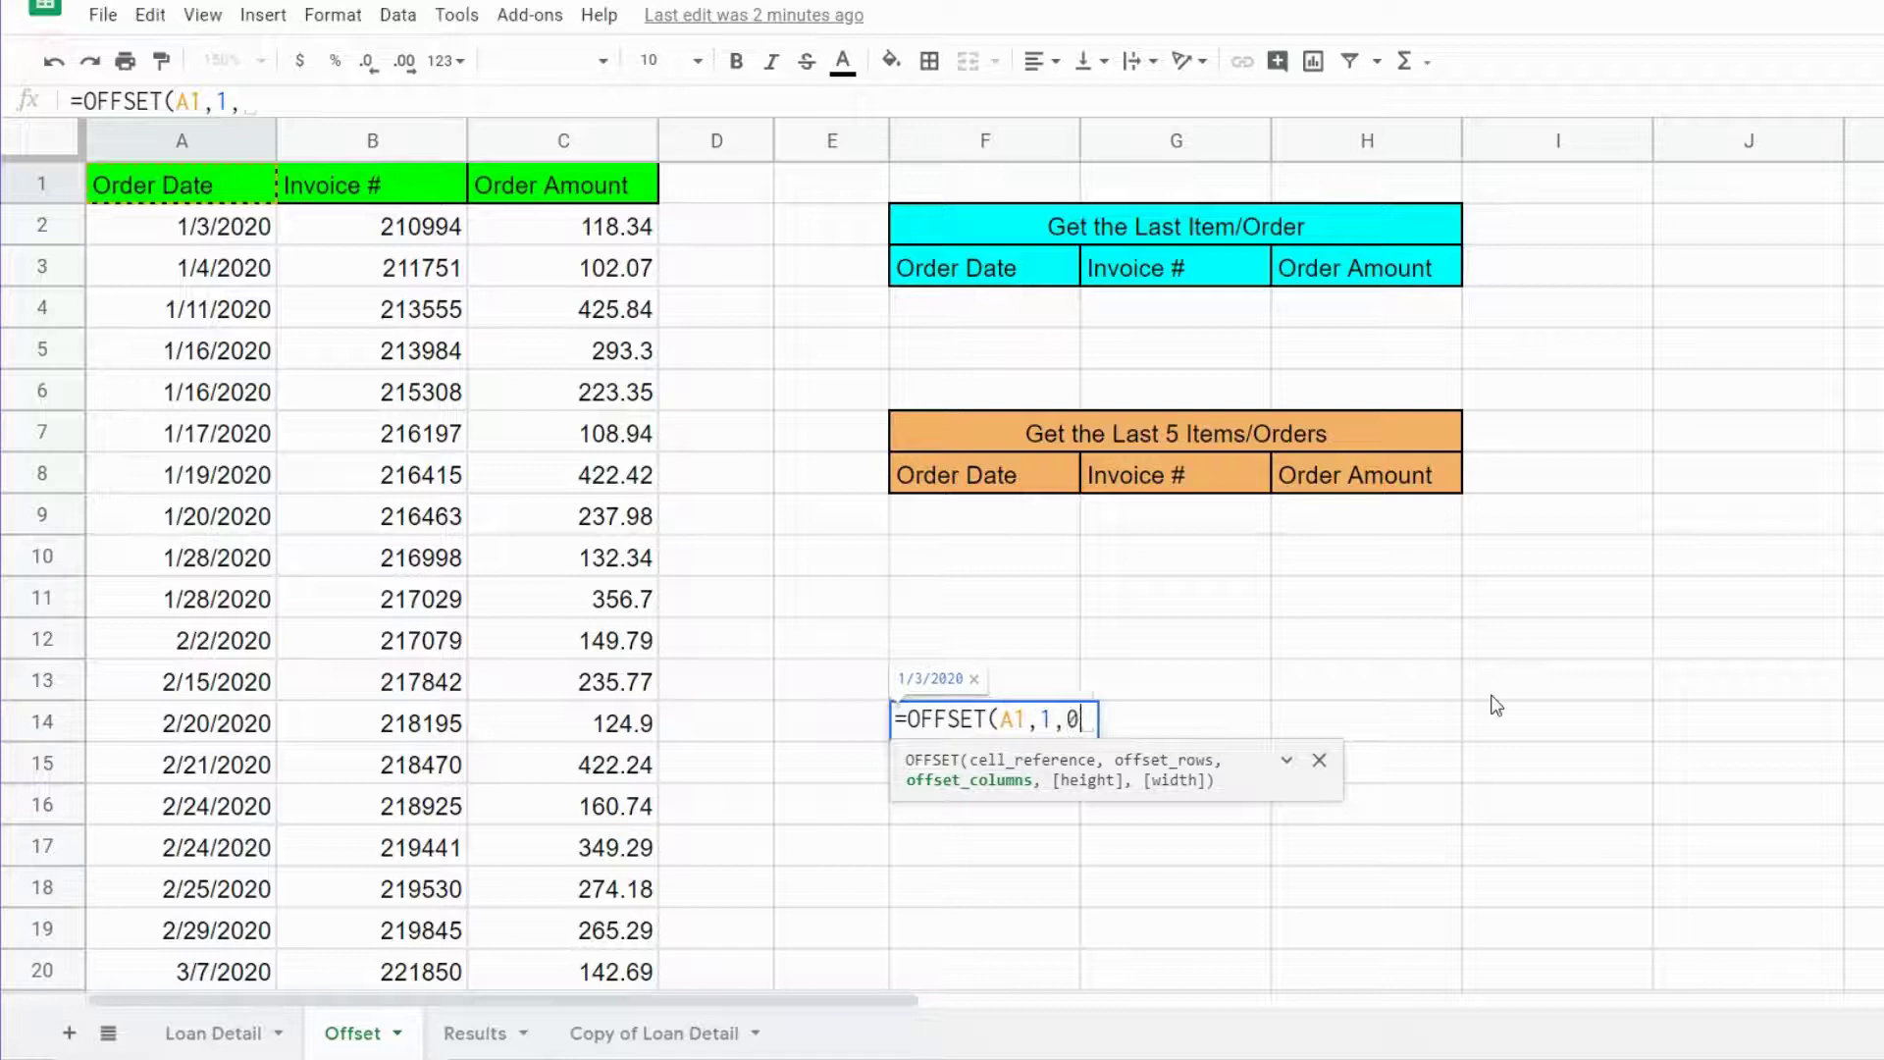
text(,)
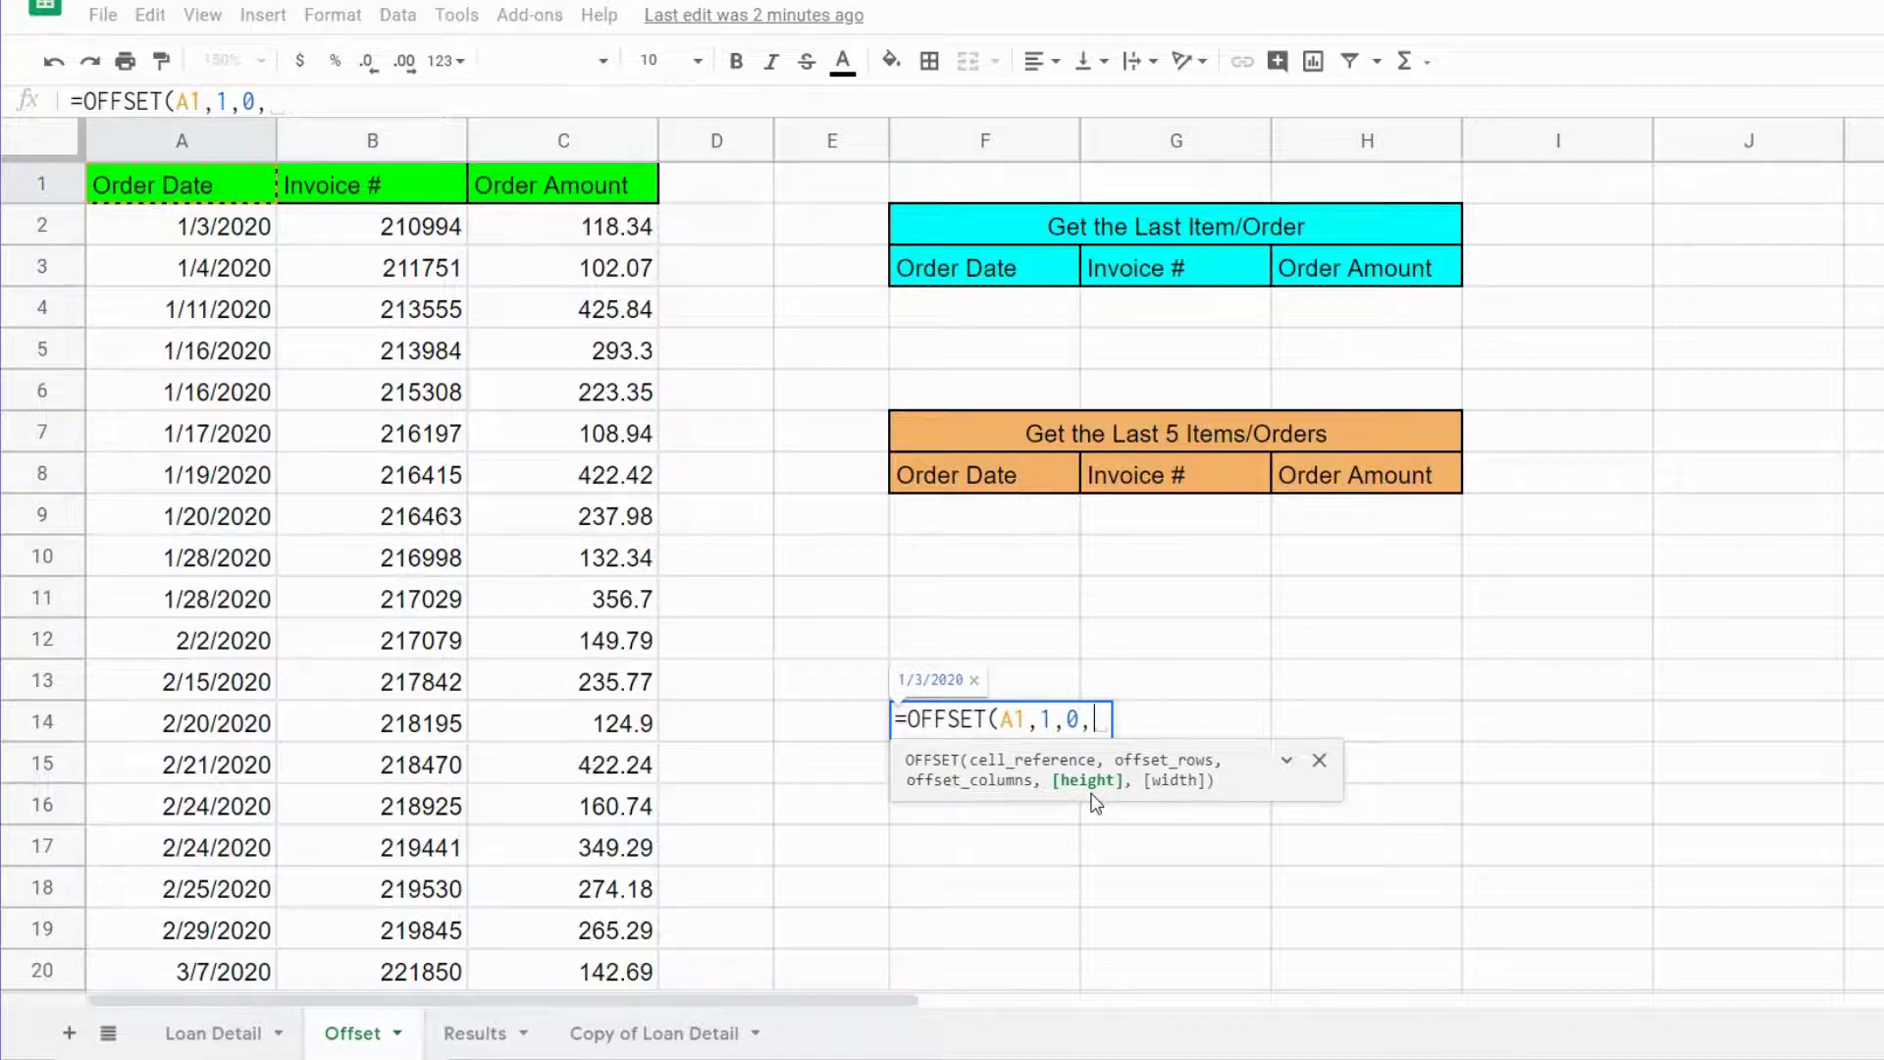
text(1)
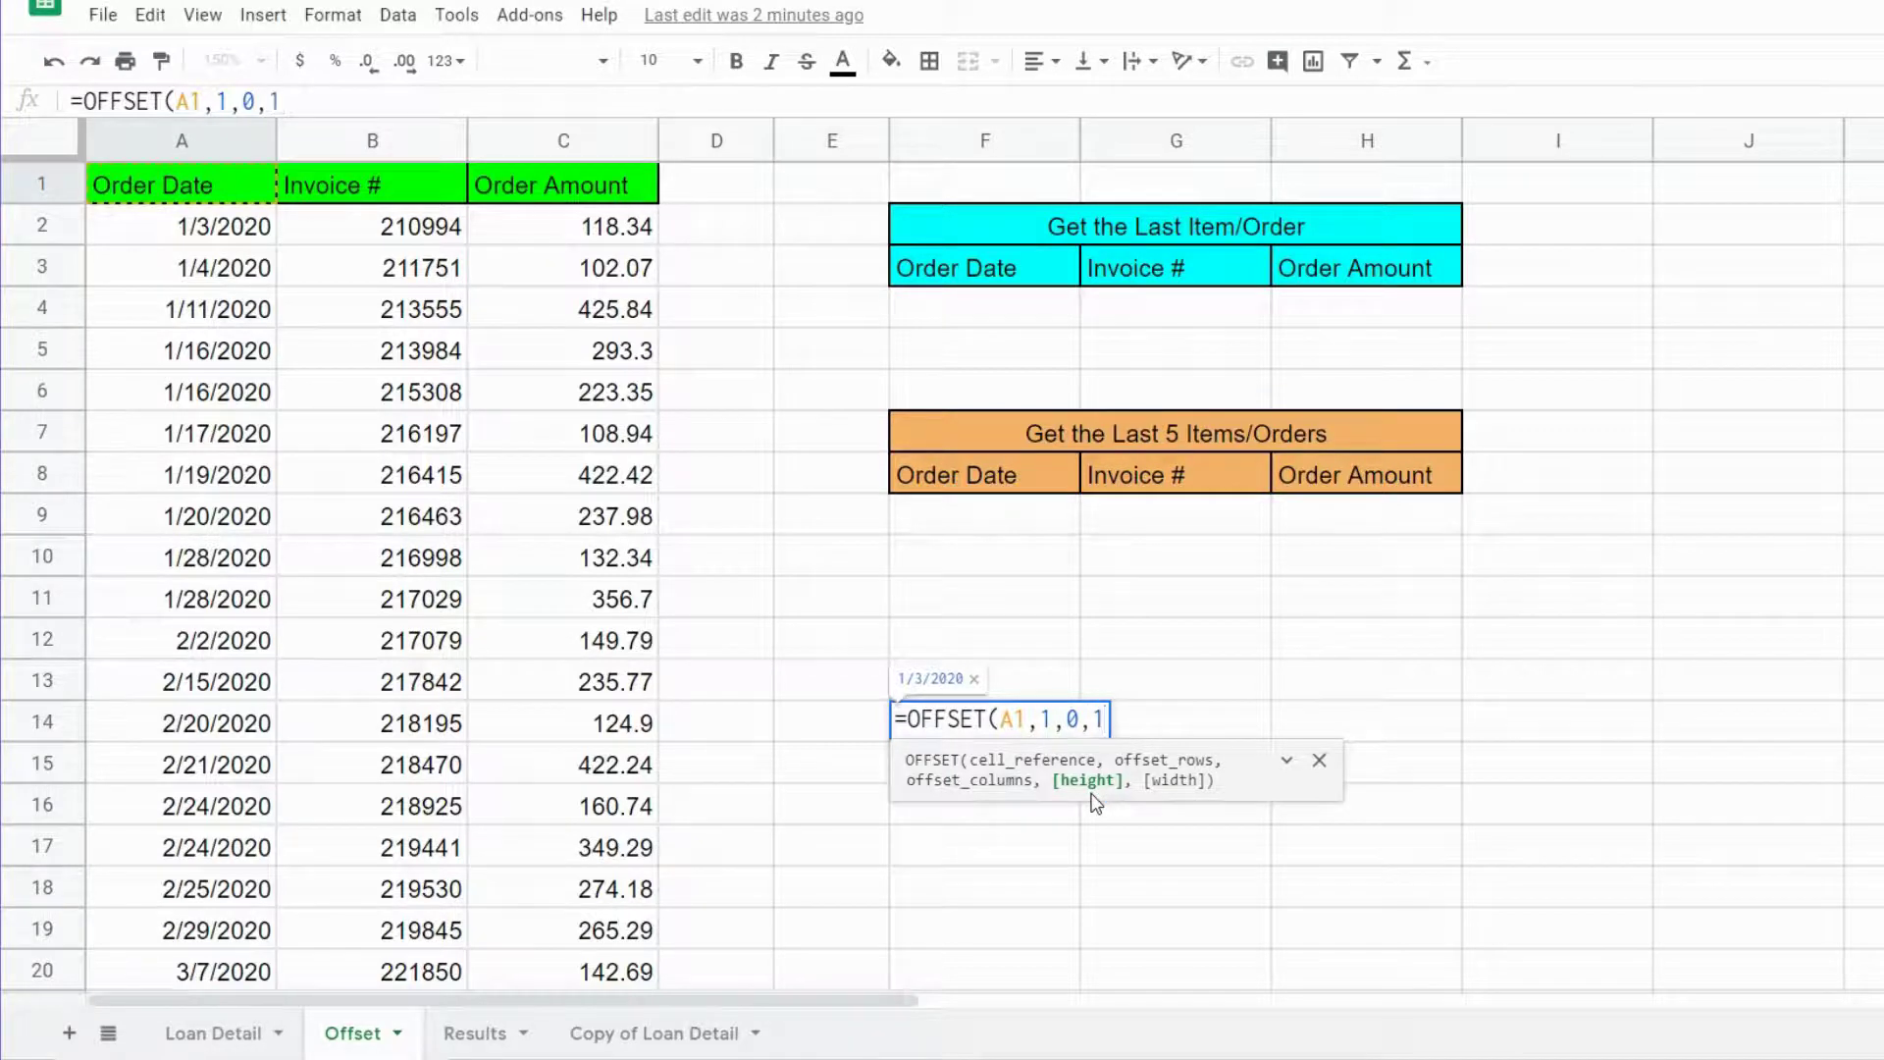
text(,)
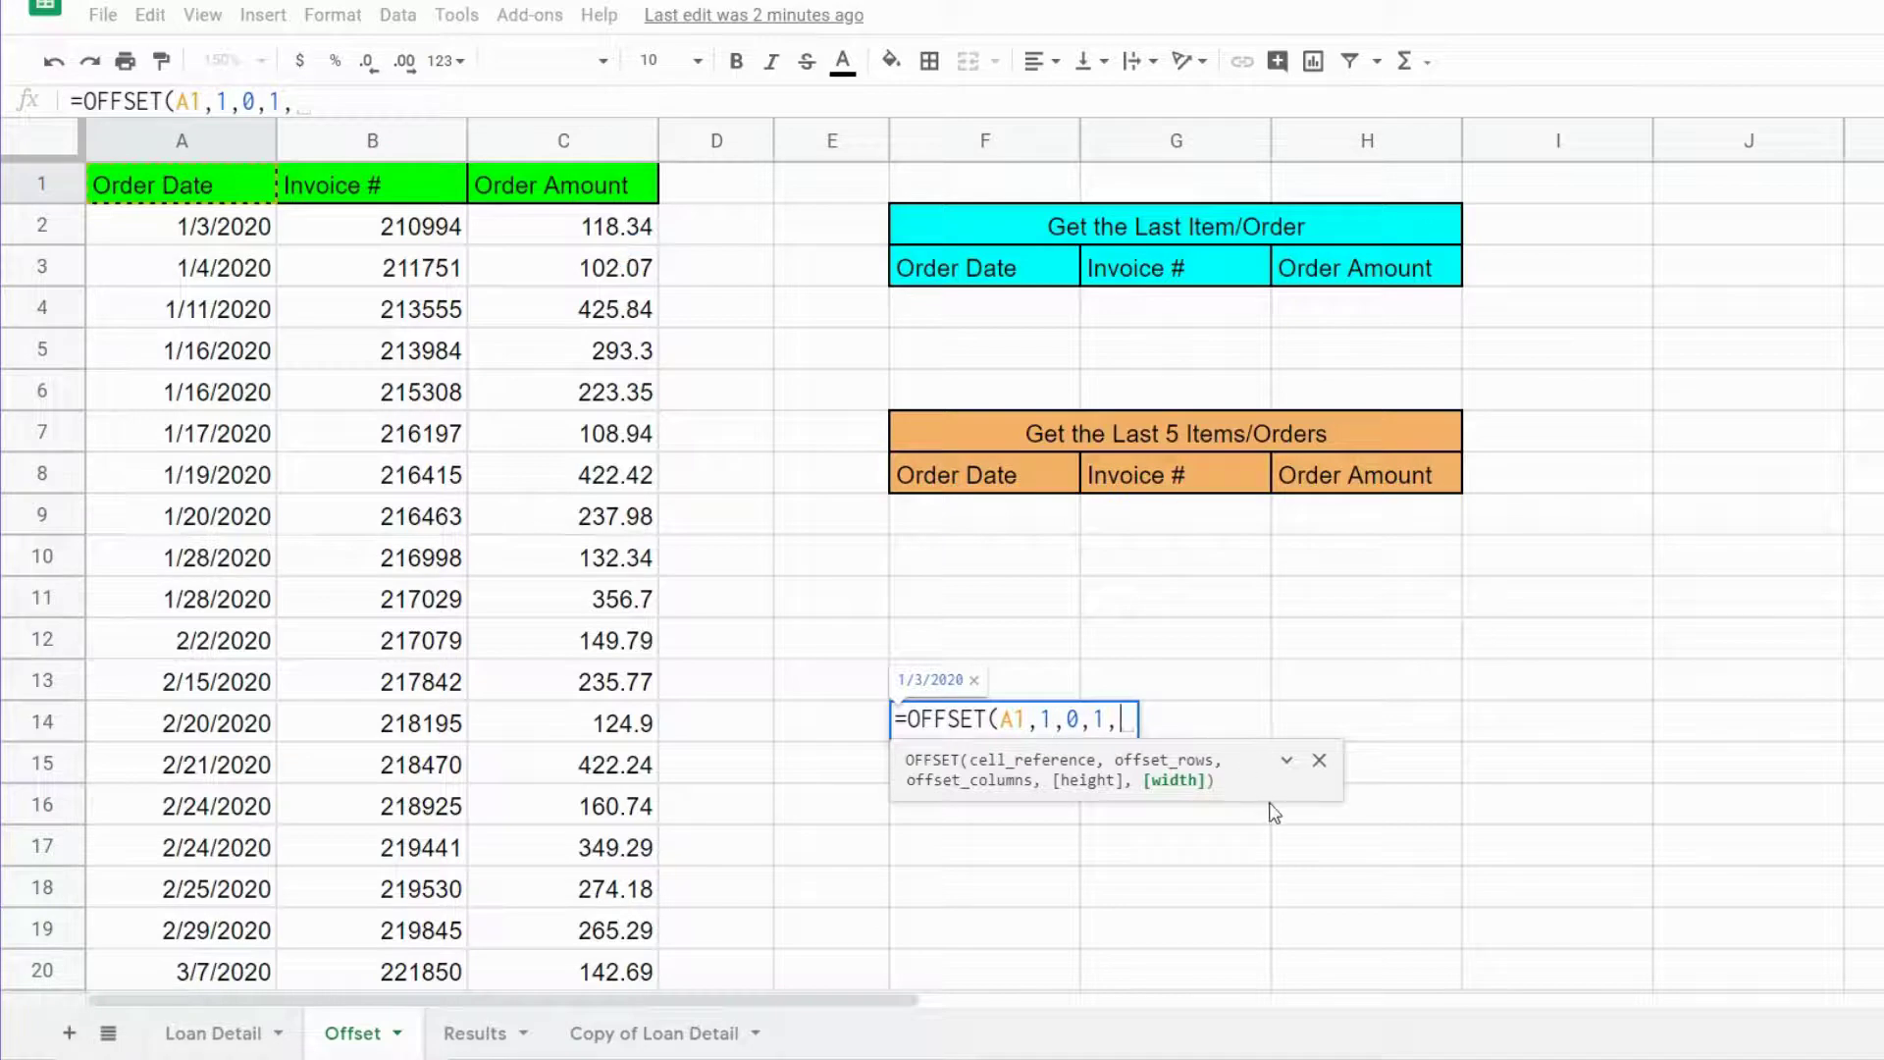
text(3))
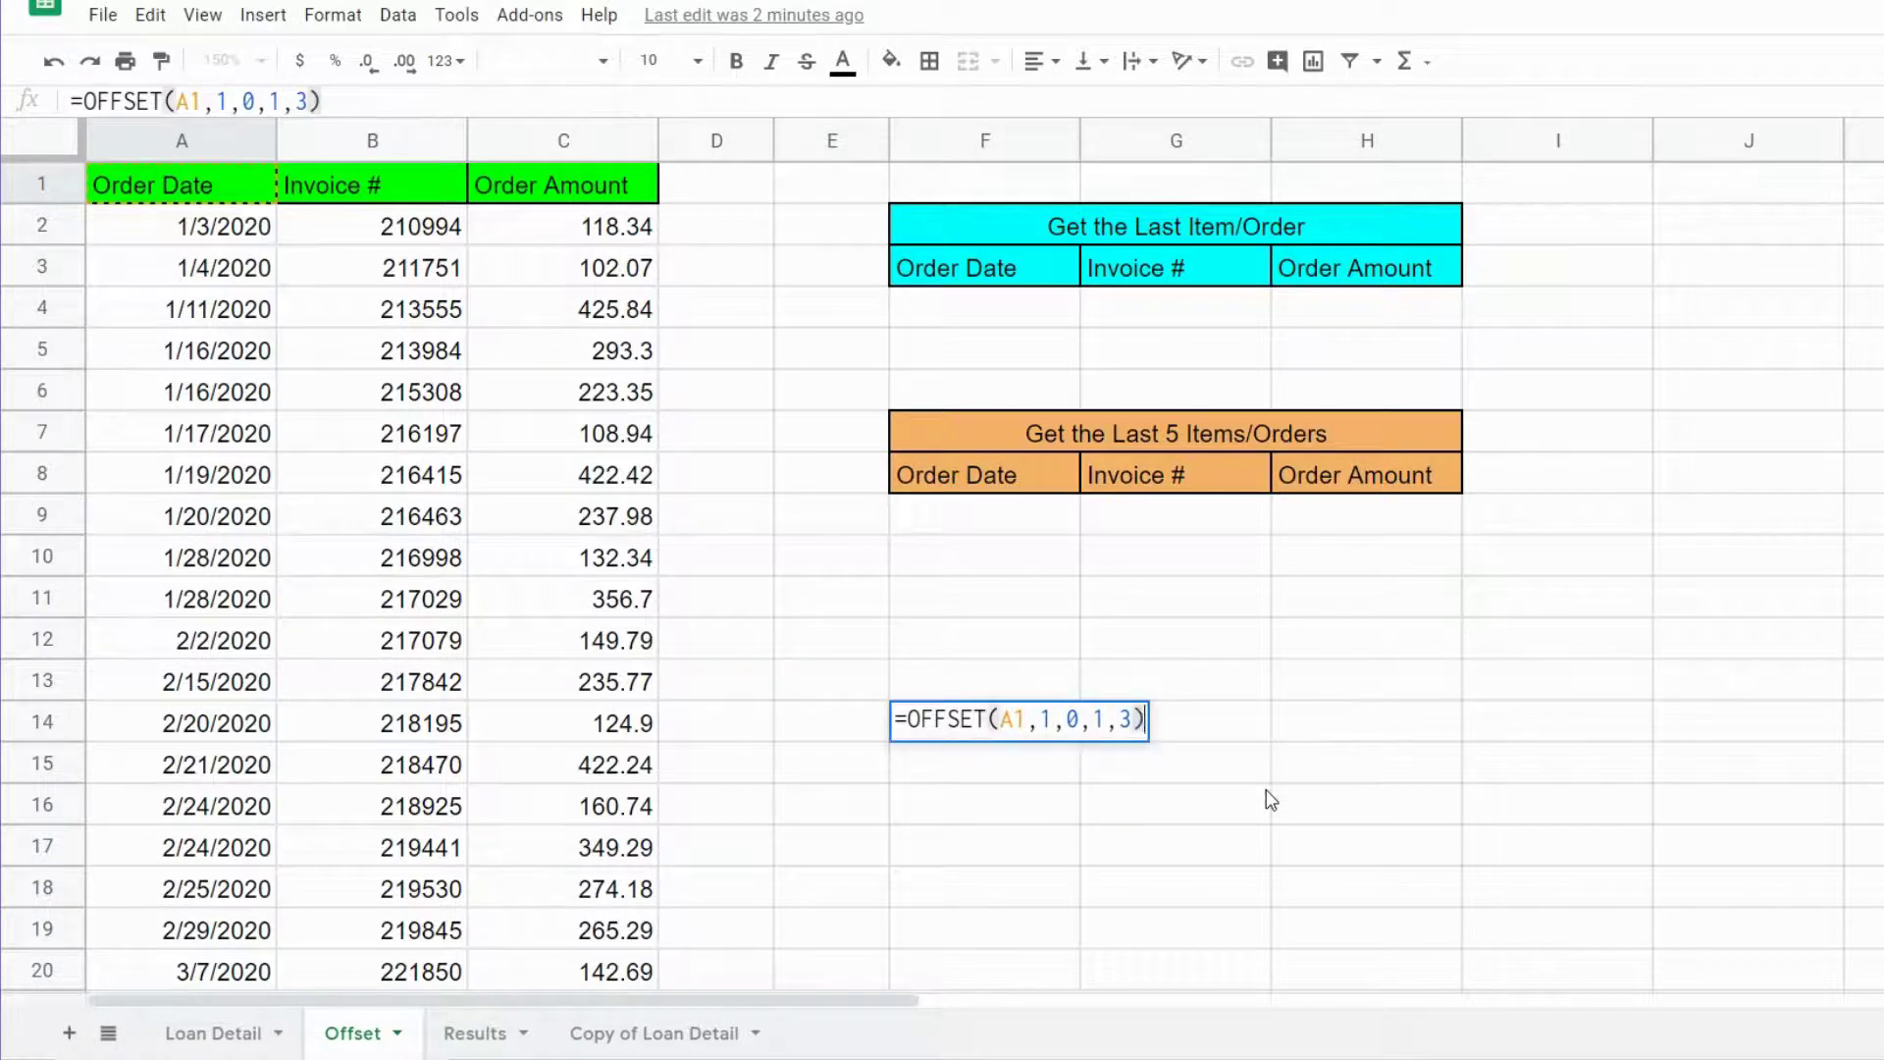
key(Return)
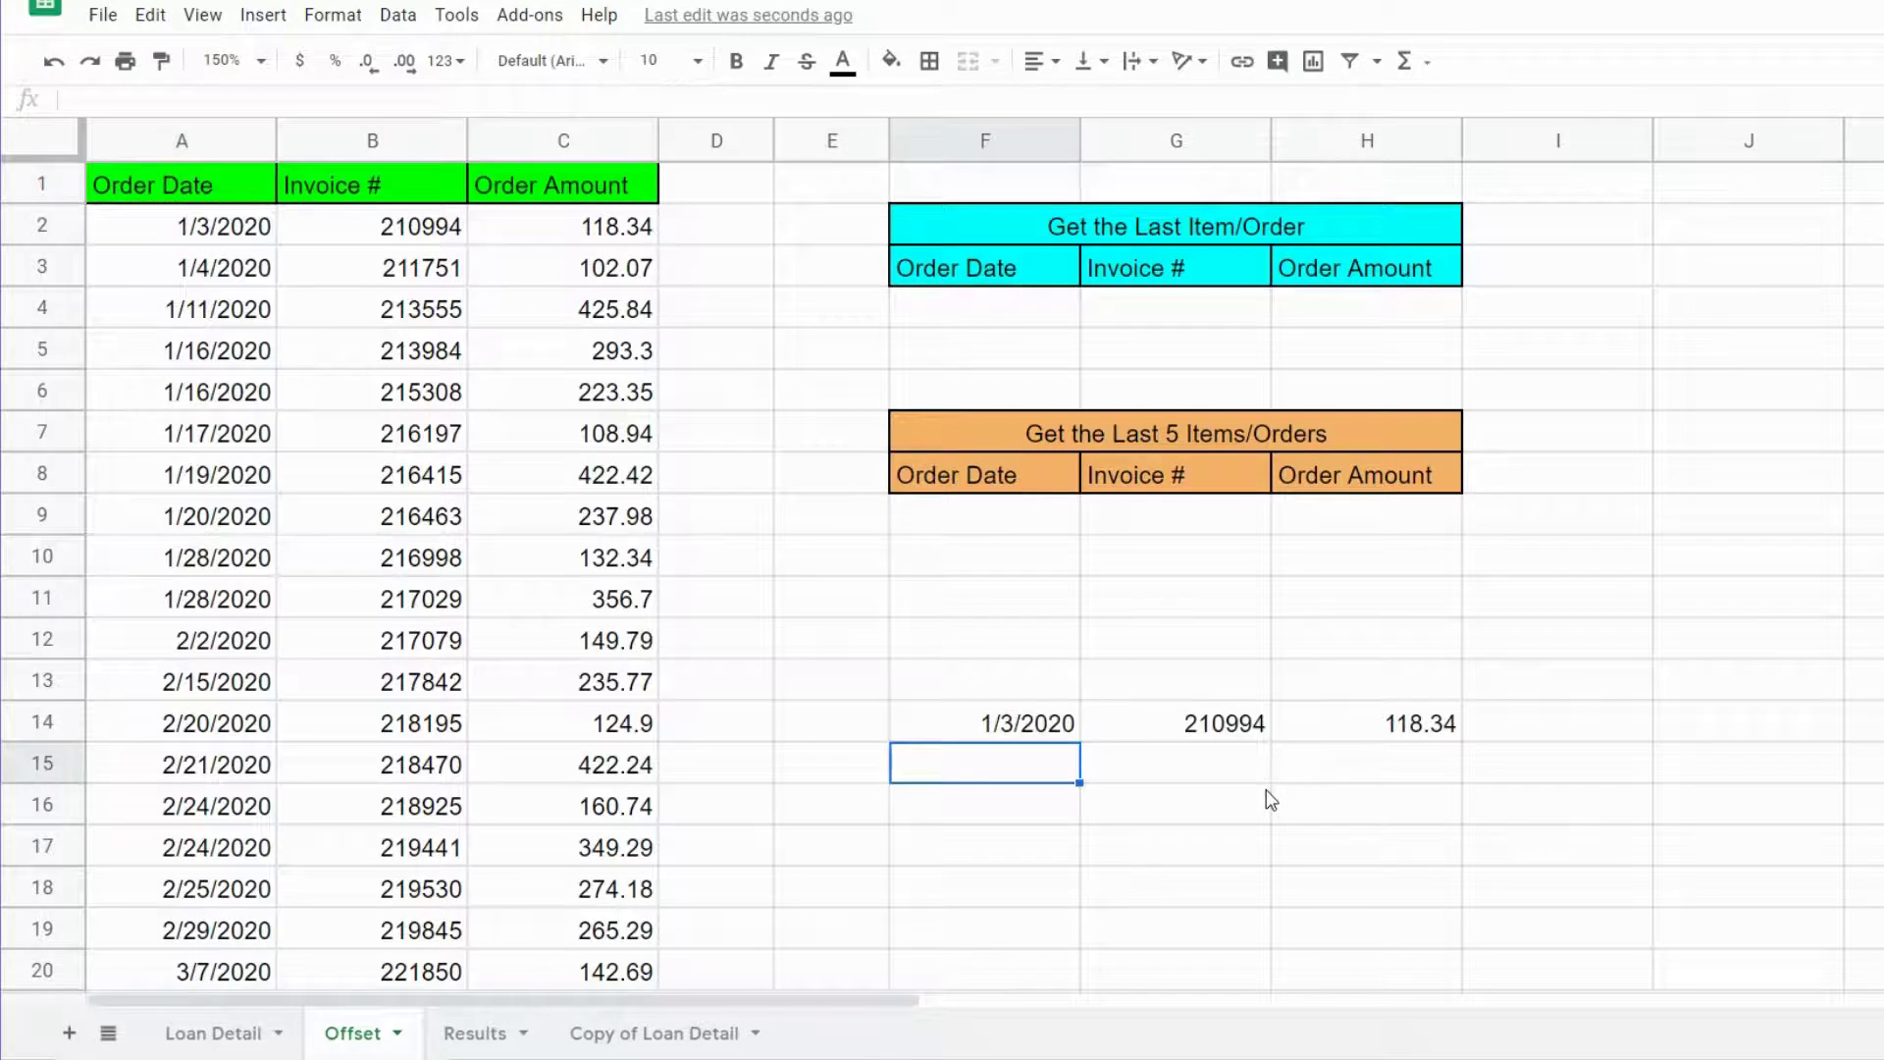
- Change F14's formula to =OFFSET(A1,1,0,3,3) to return three rows, then delete it
key(Up)
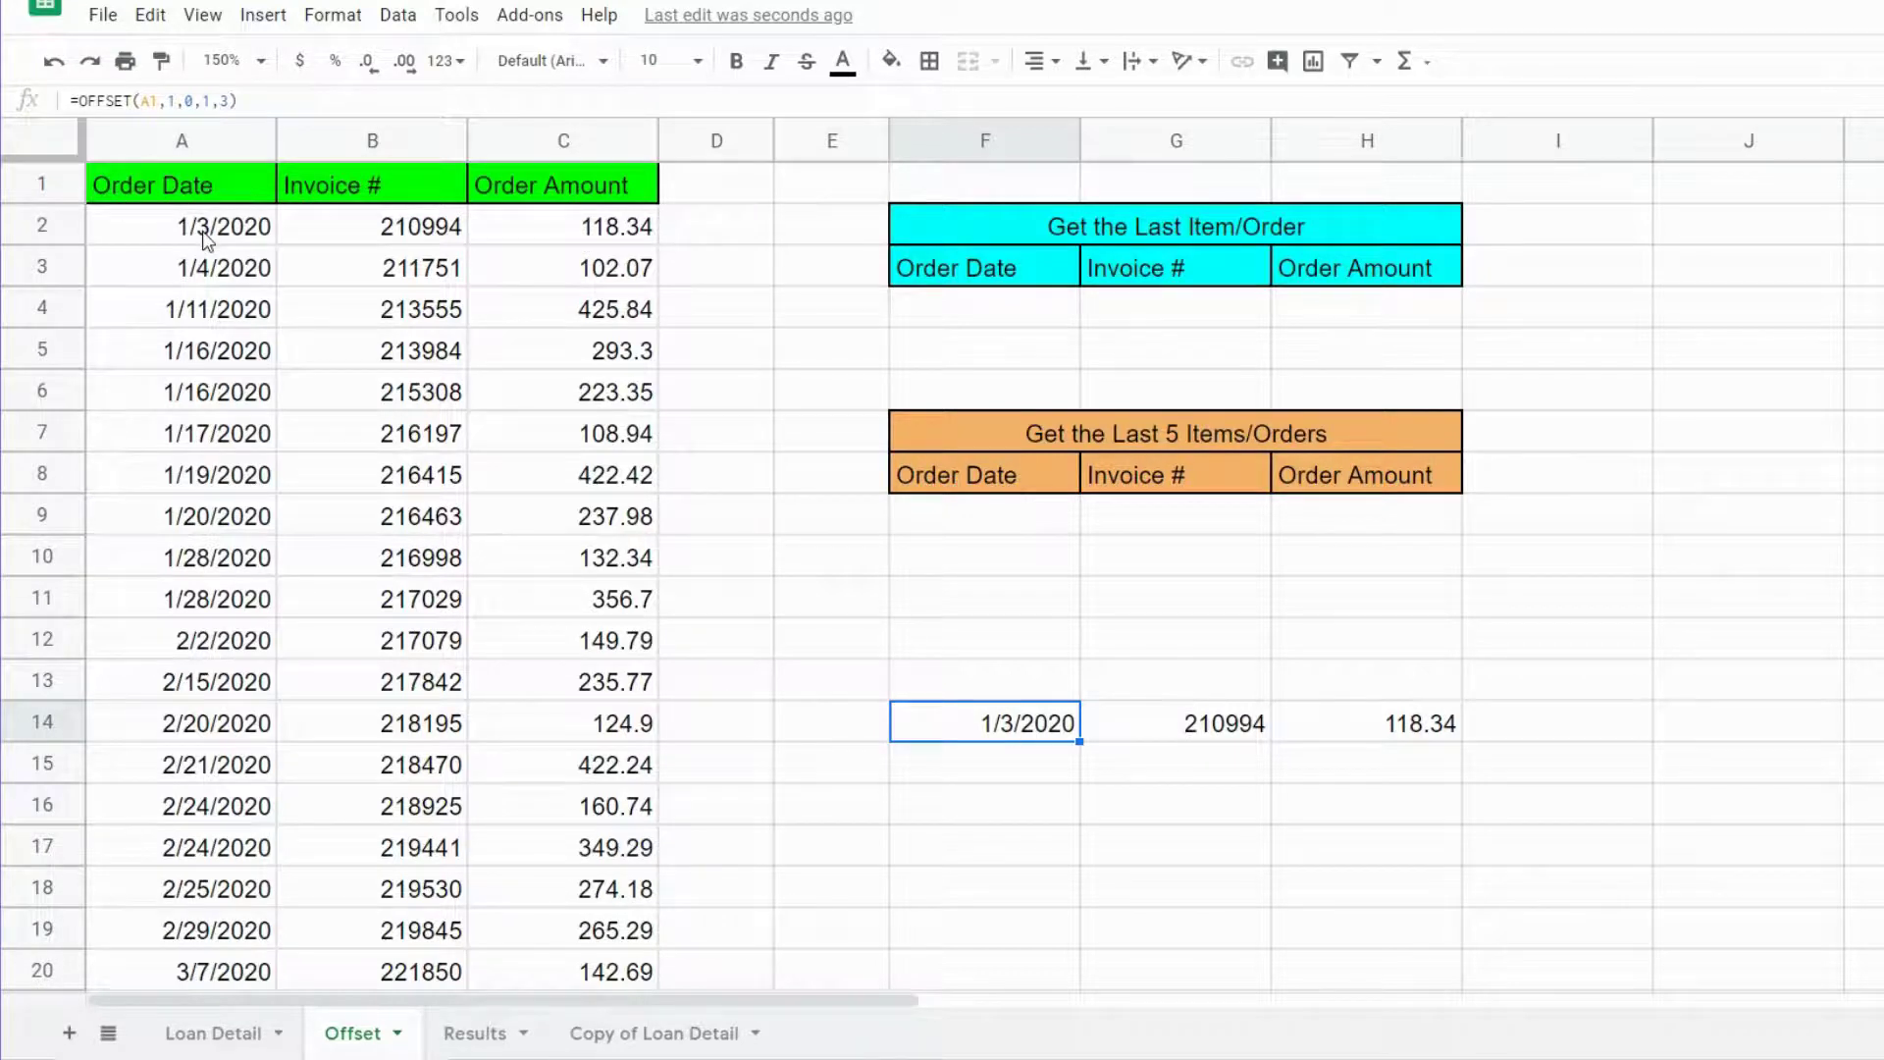
double_click(1003, 731)
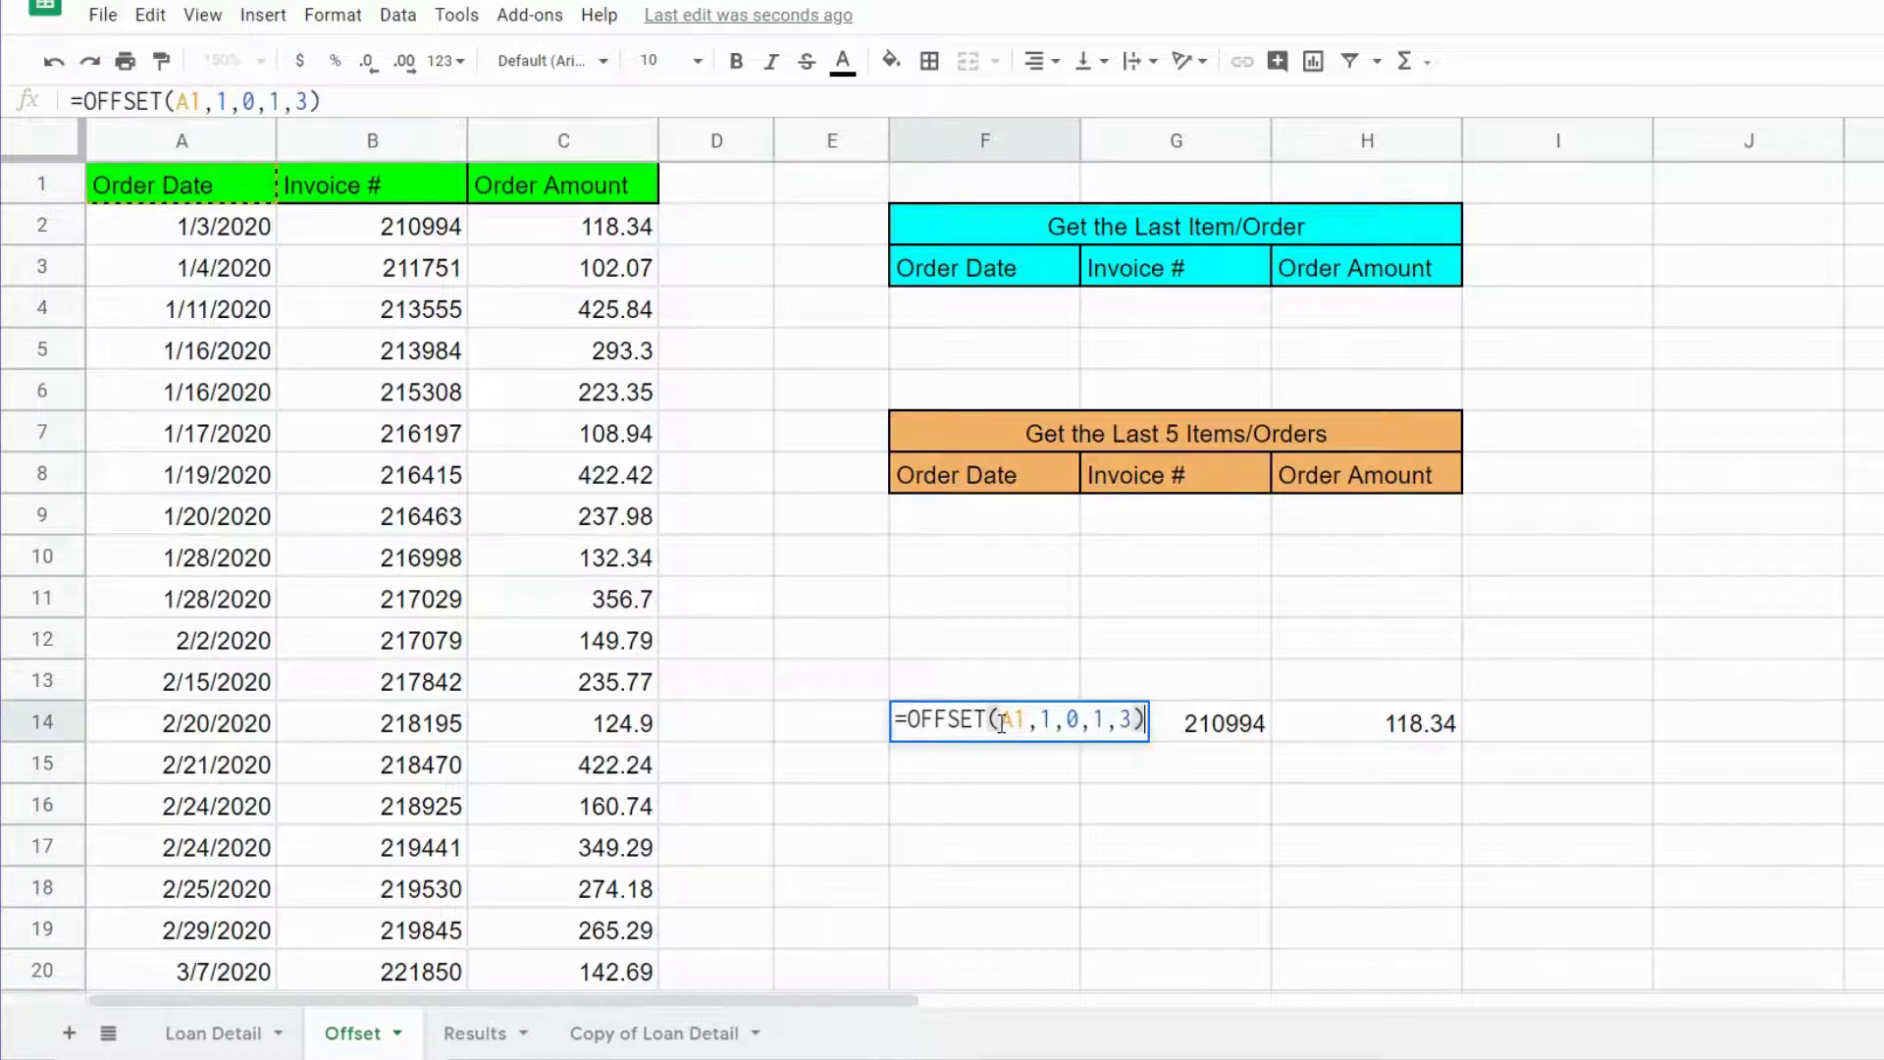
click(1132, 720)
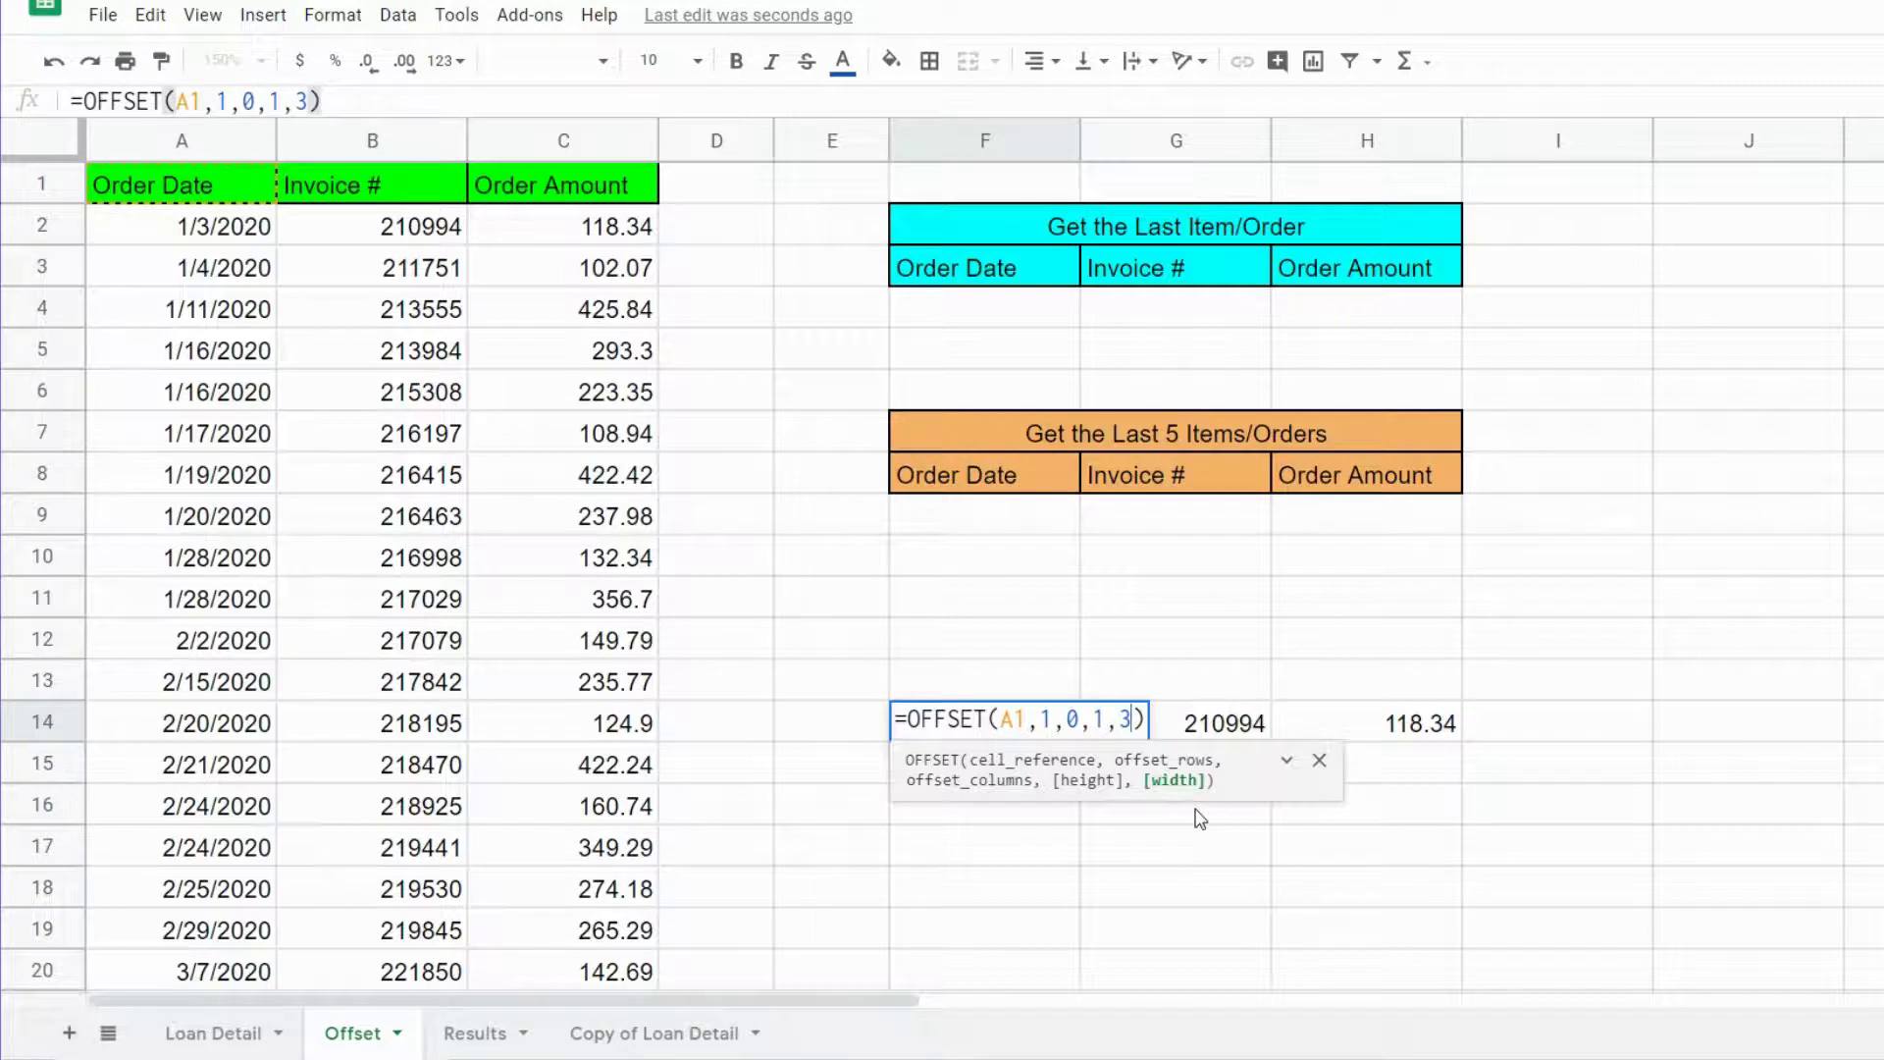
key(Right)
key(Left)
key(Left)
key(Left)
key(BackSpace)
text(3)
key(Return)
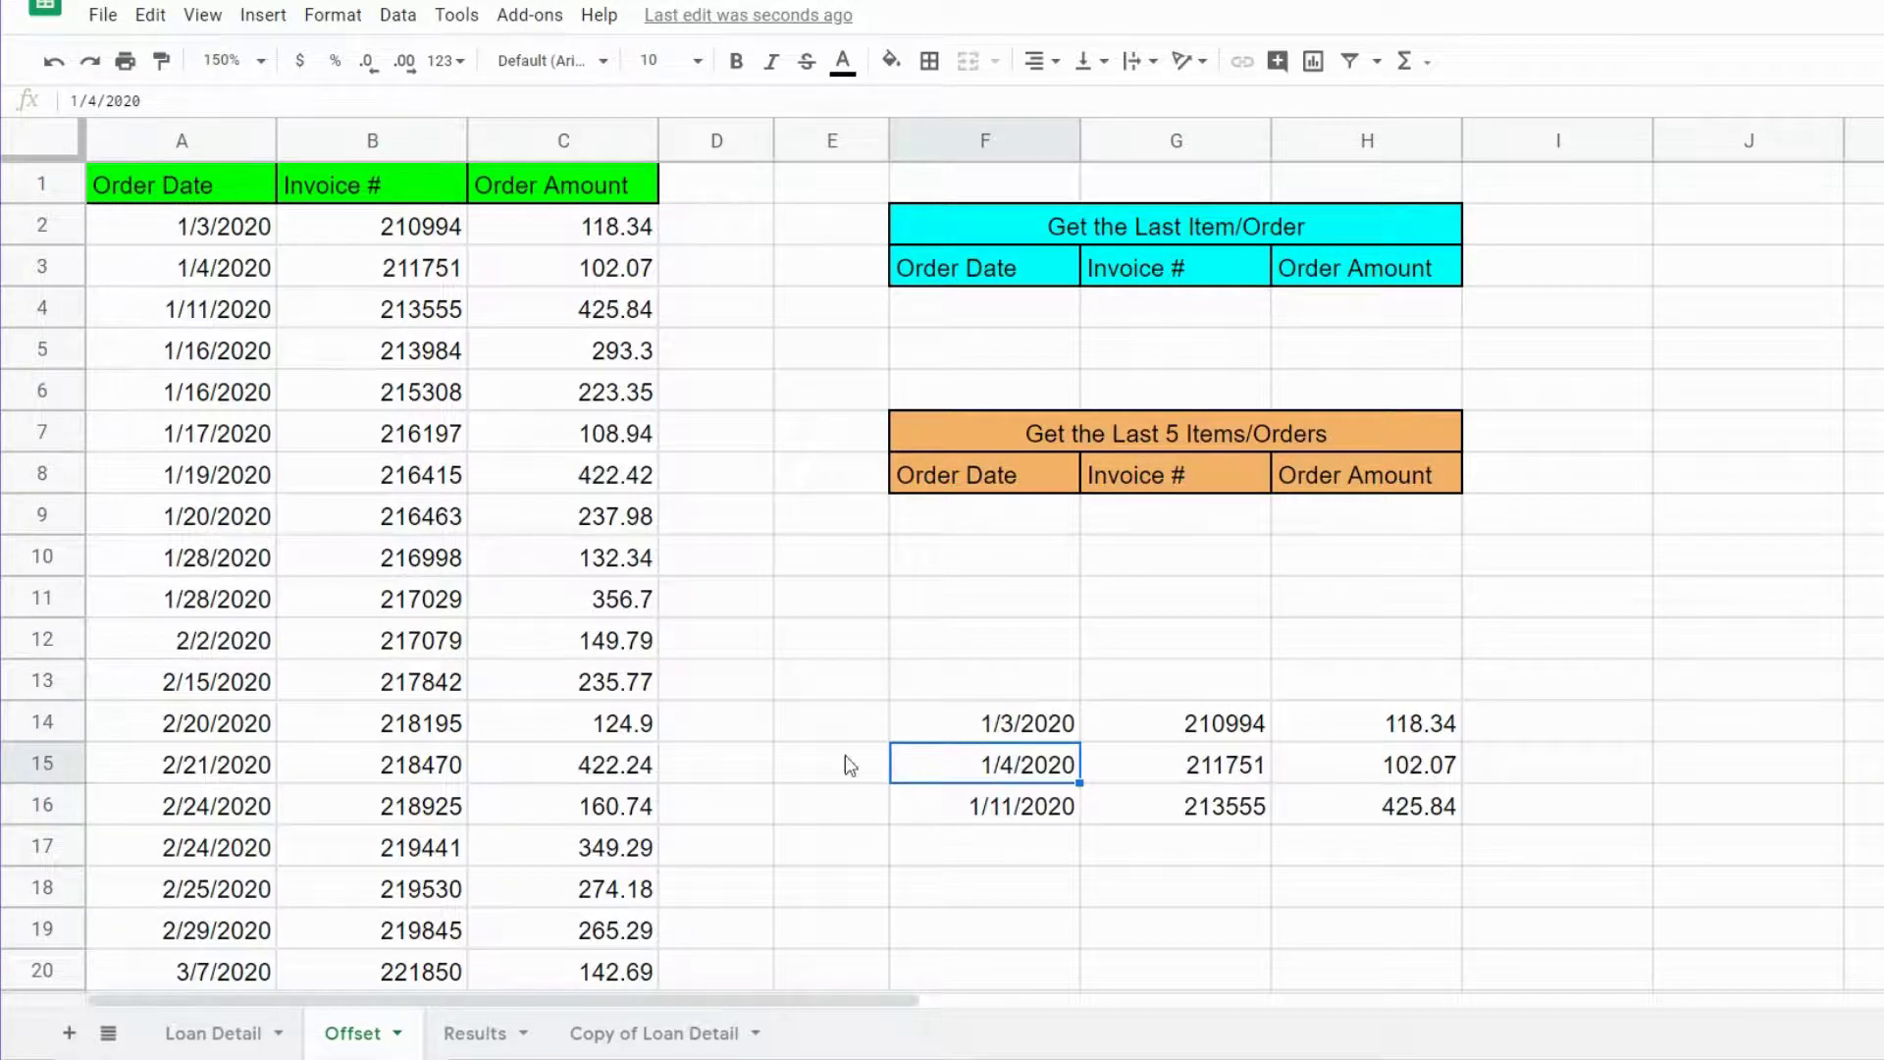
click(947, 724)
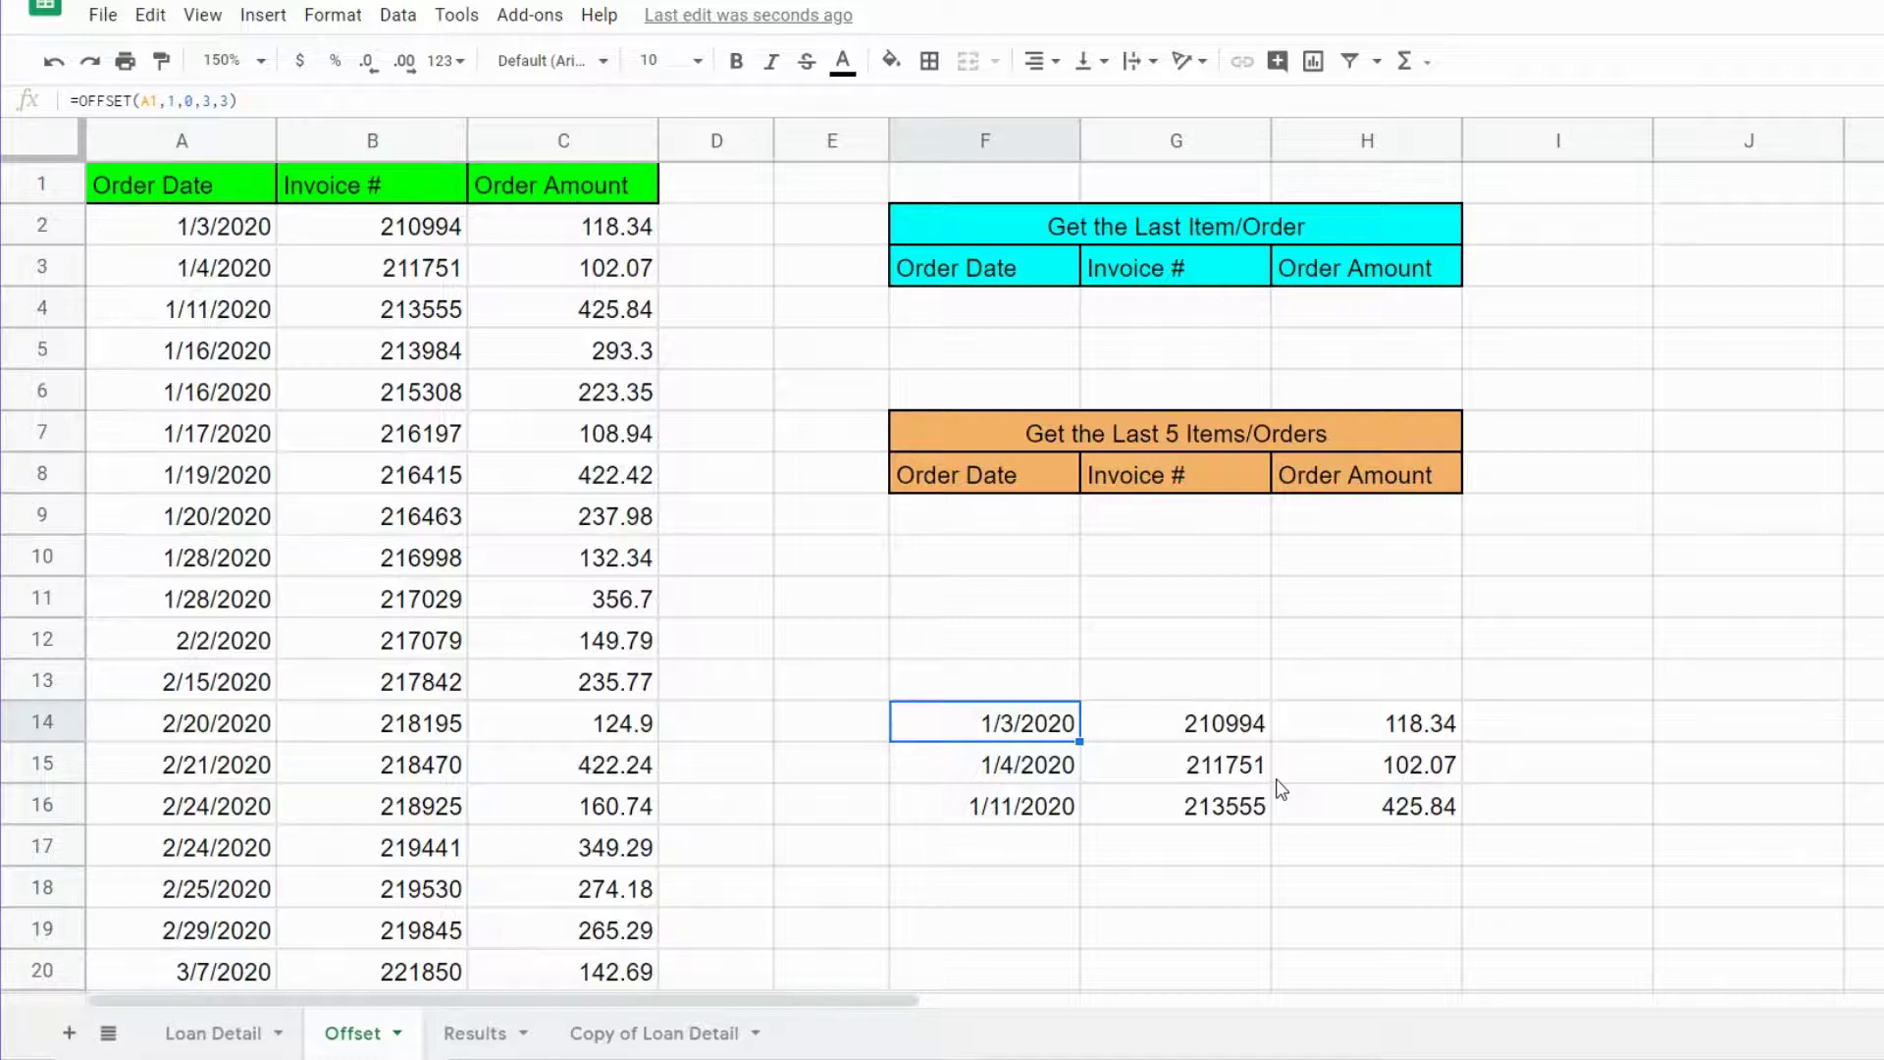
key(Delete)
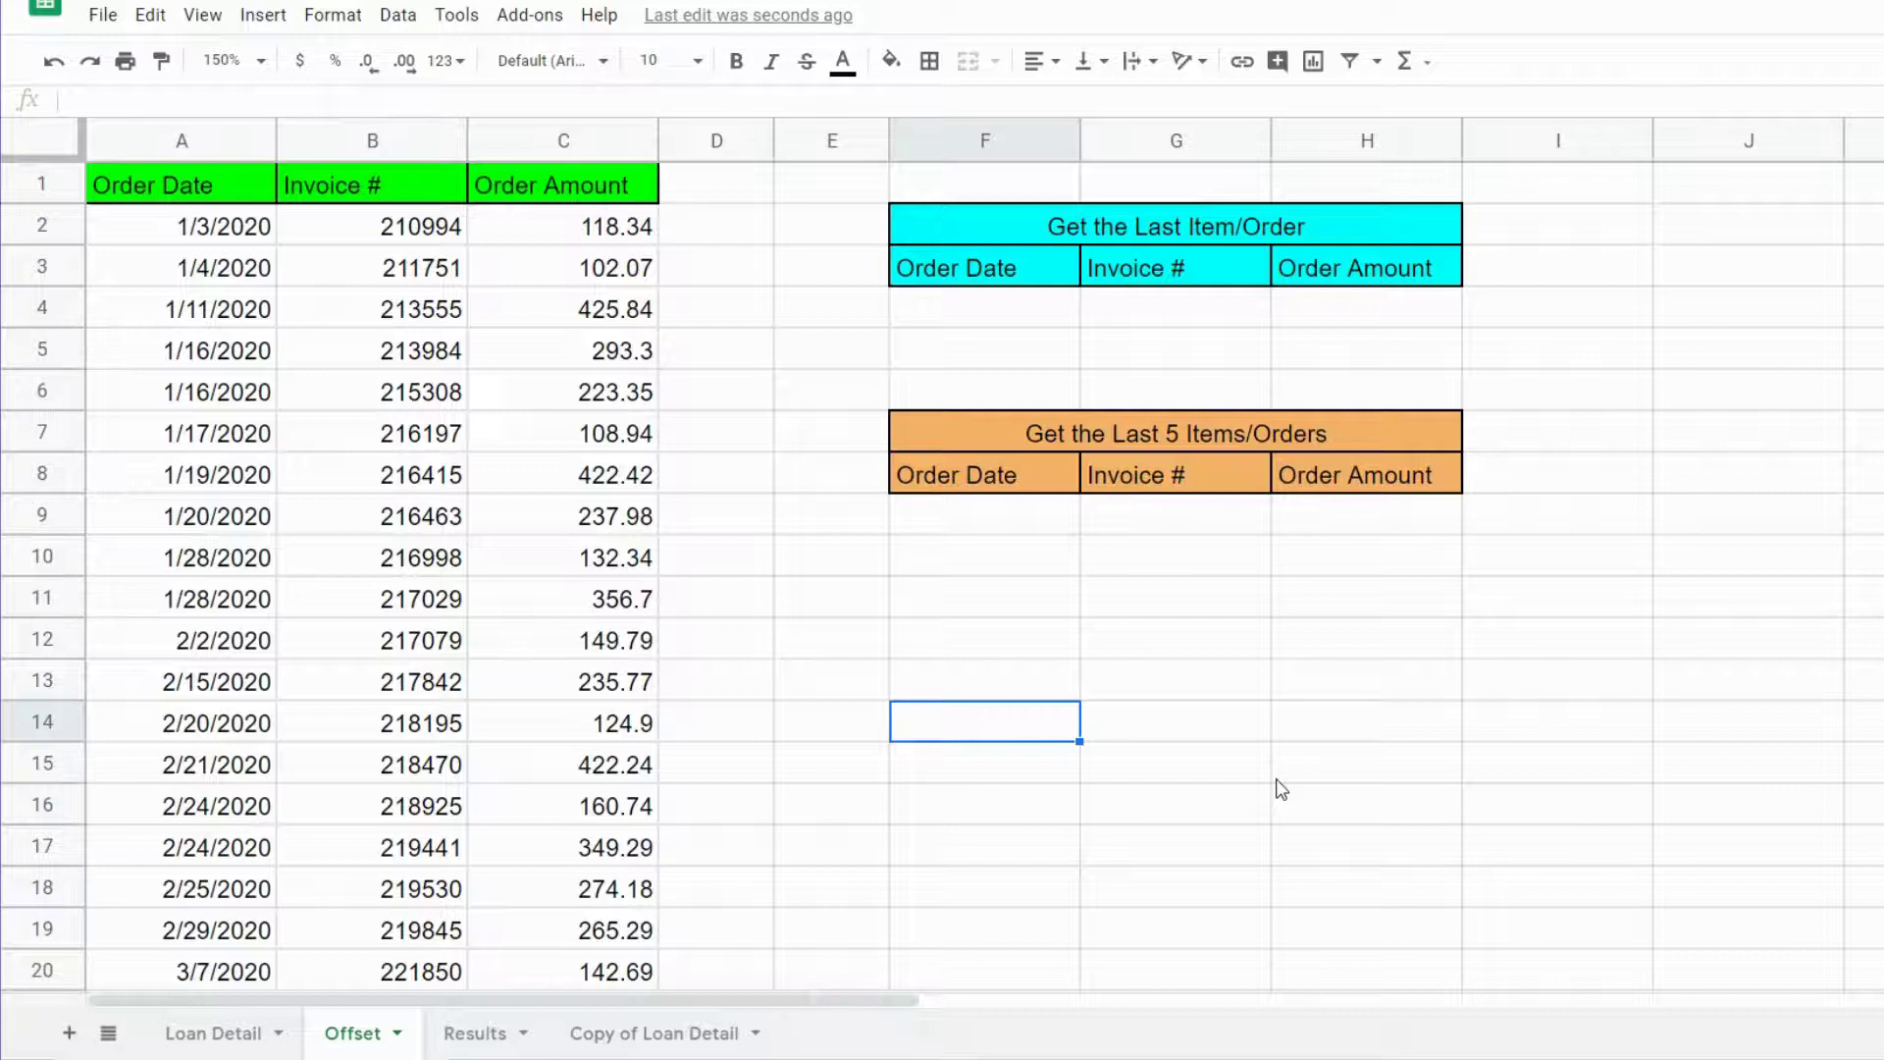
- Start F4's formula as =OFFSET($A$1,CountA($A:$A), with A1 and column A absolute
click(969, 323)
text(=)
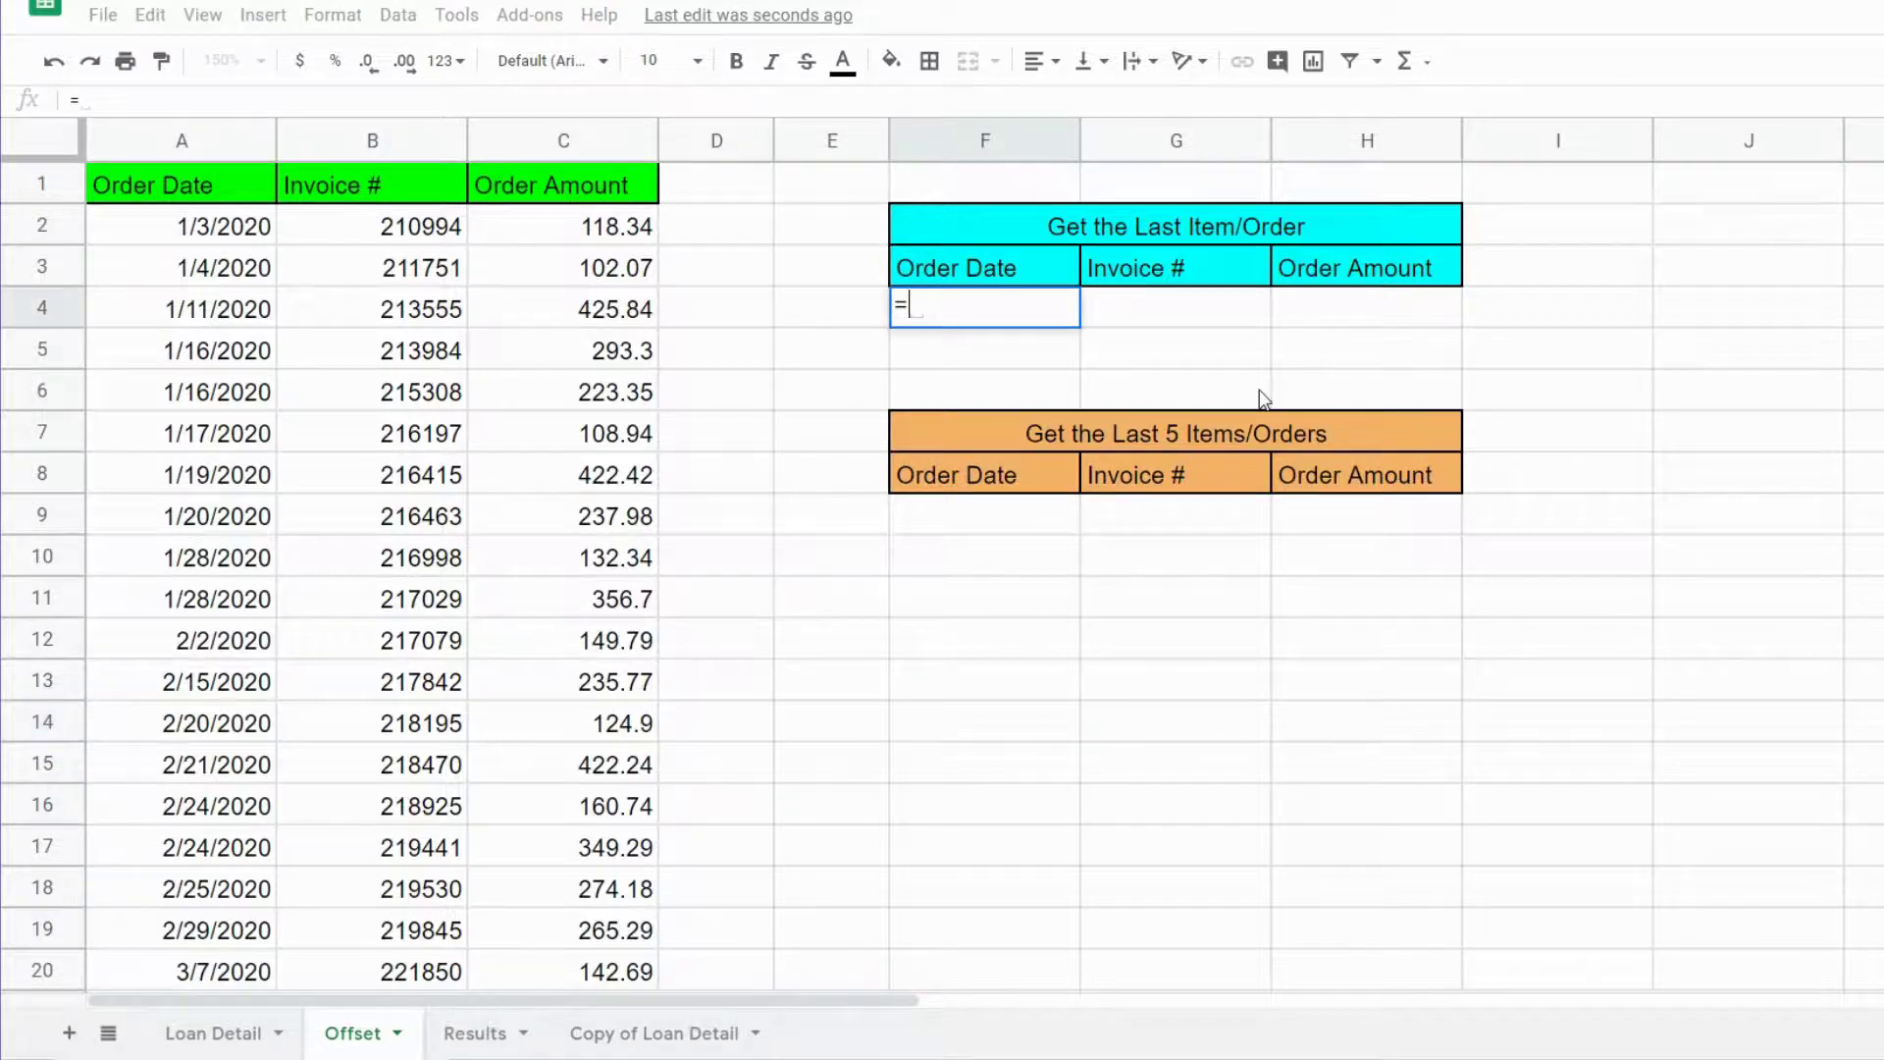
text(OFFSET()
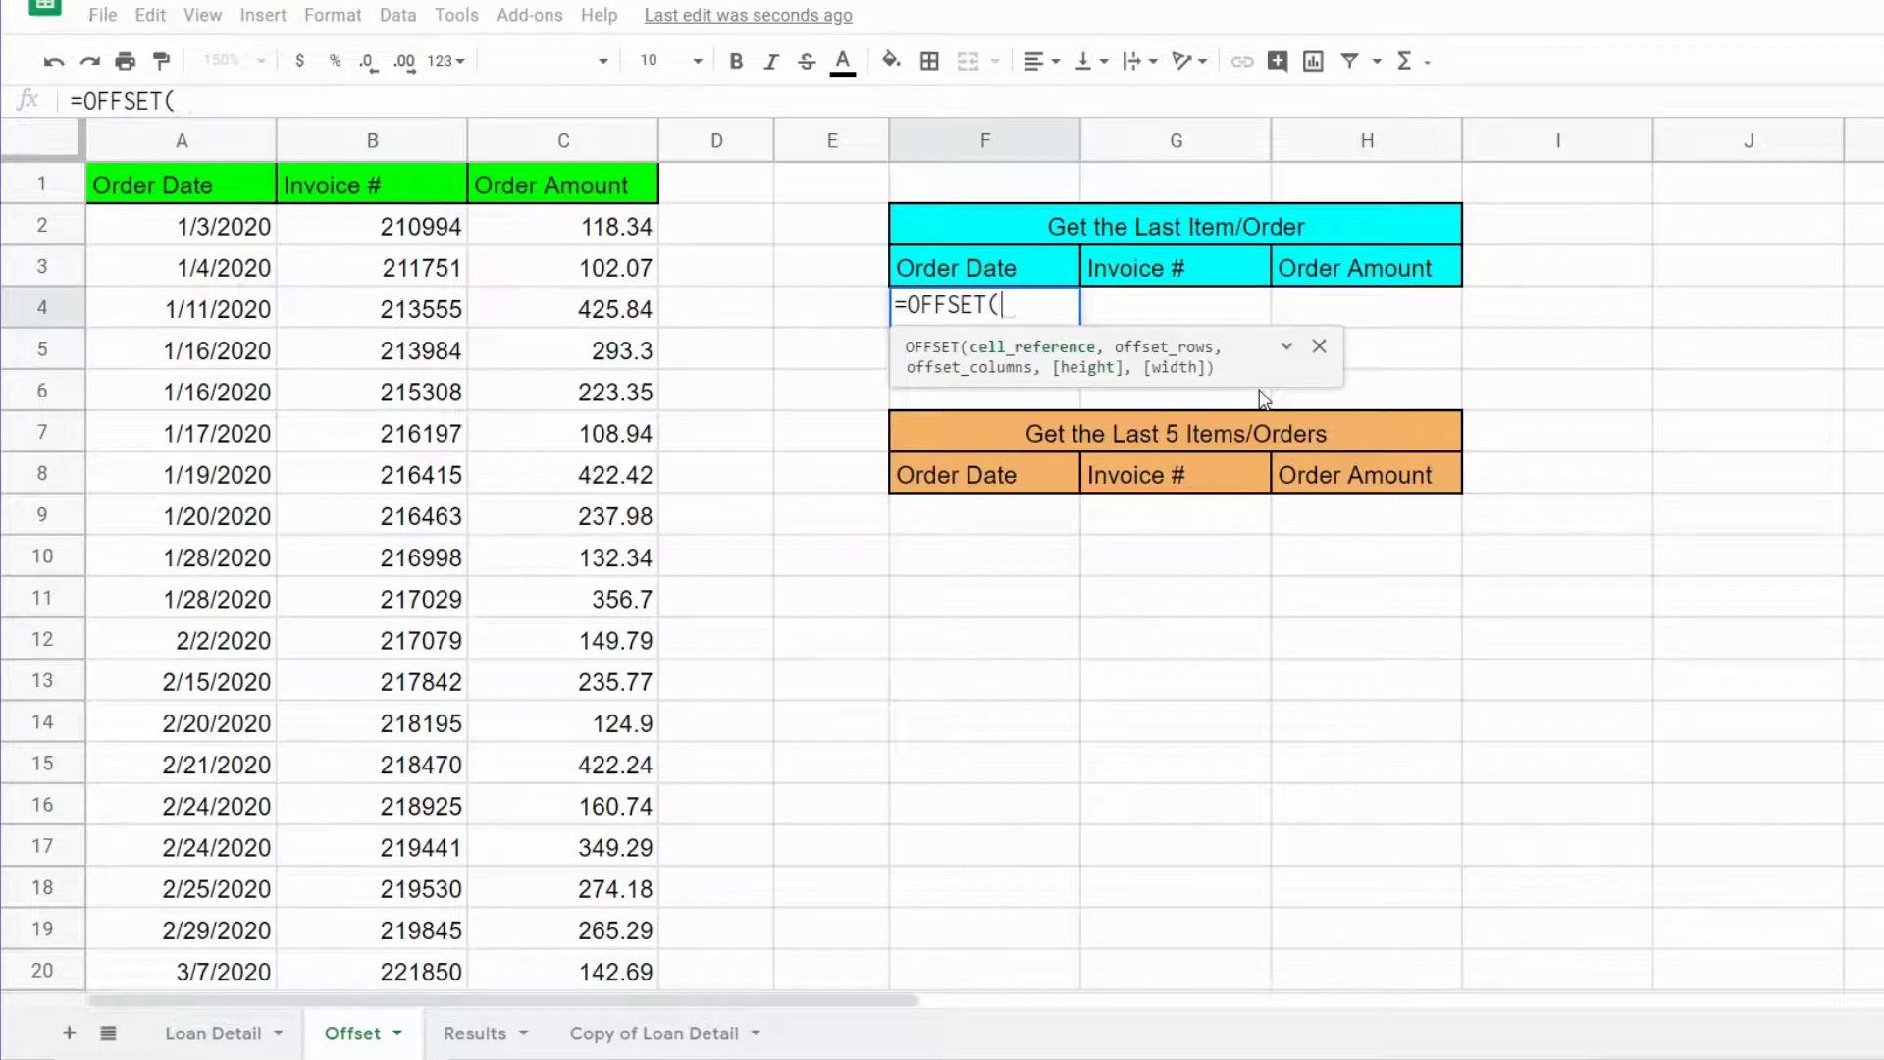
click(206, 186)
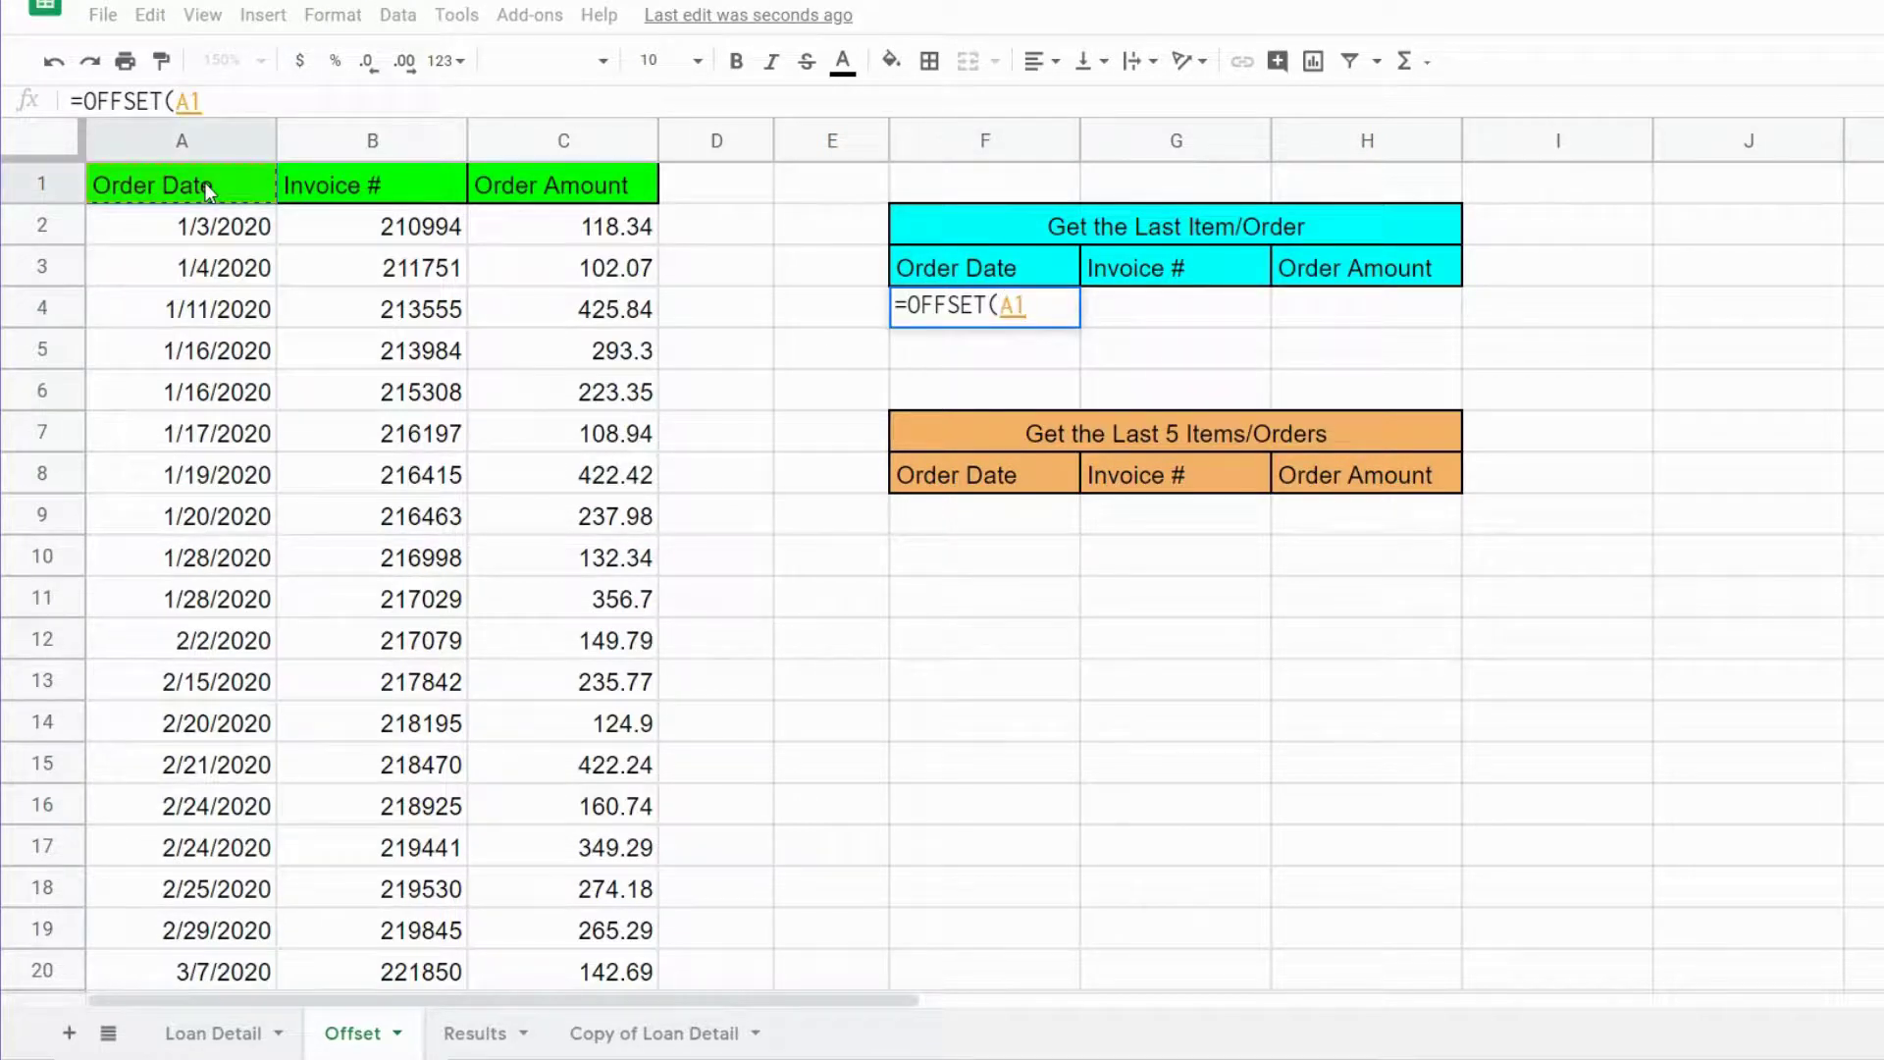
key(F4)
text(,)
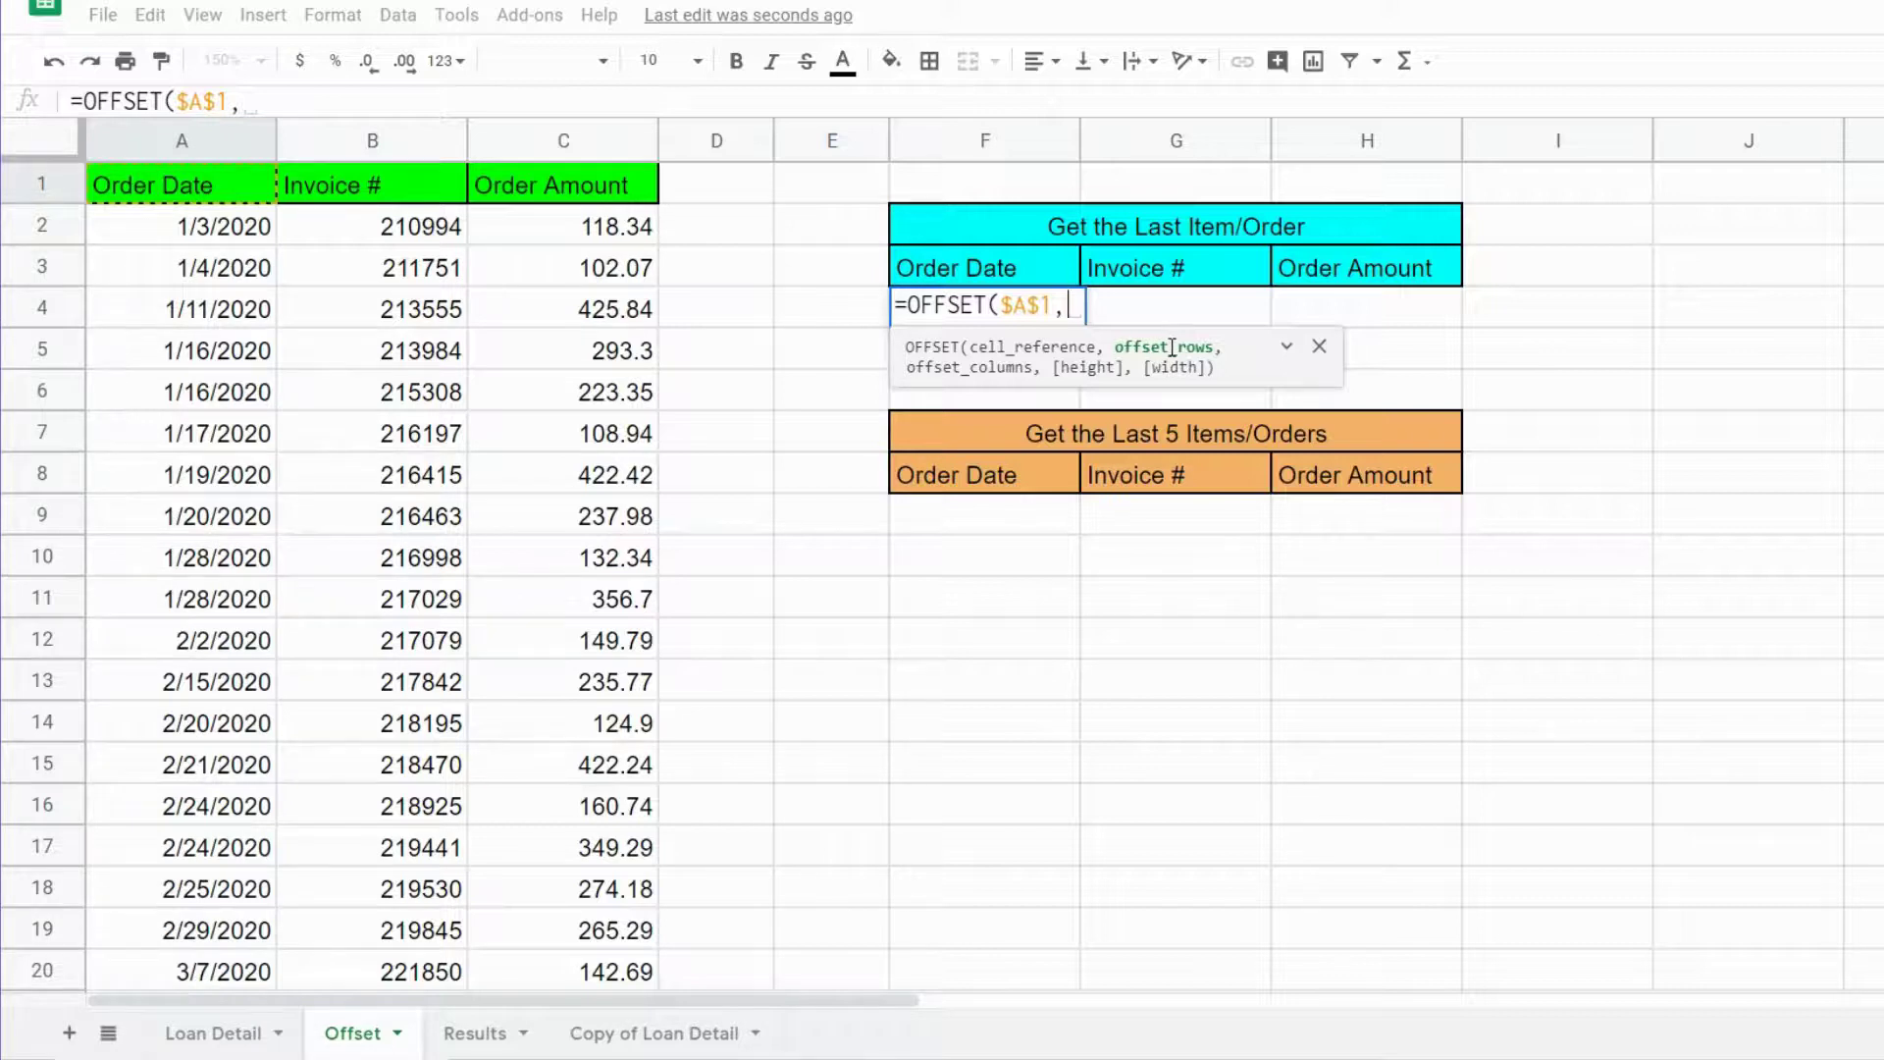
text(Co)
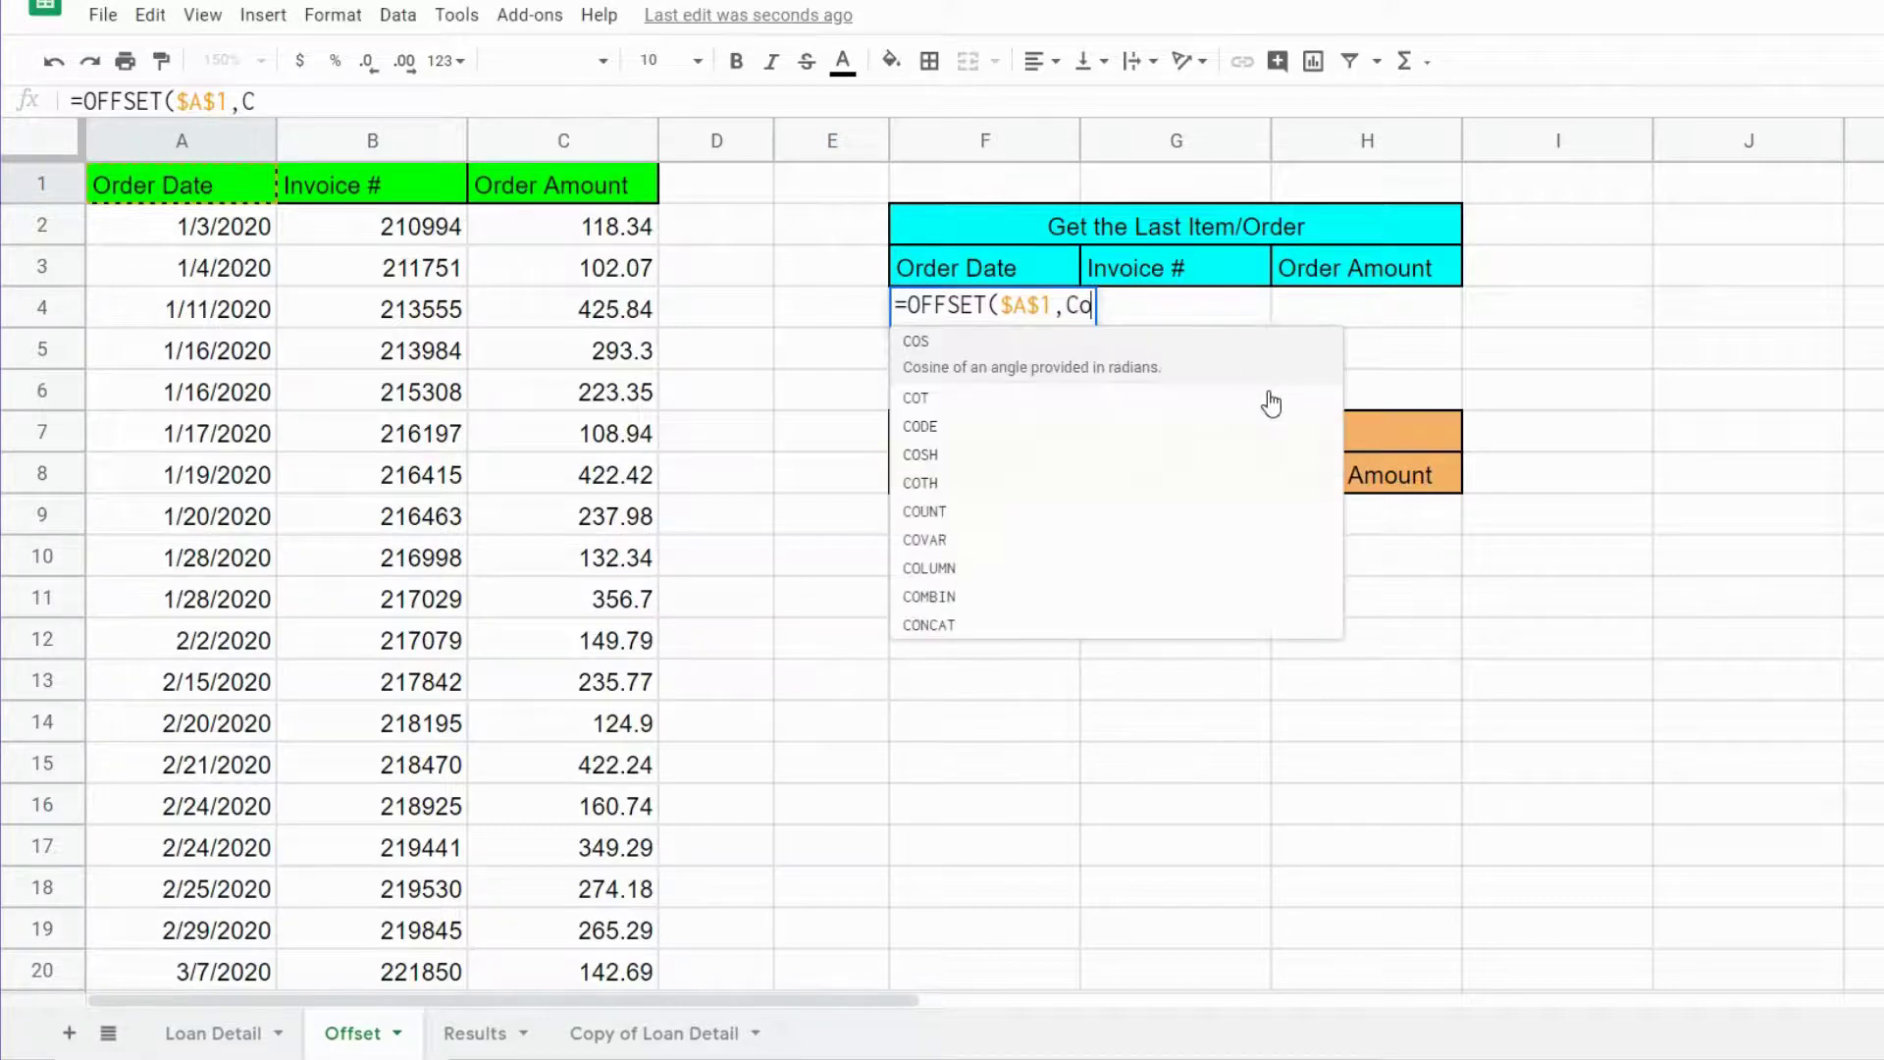
text(untA()
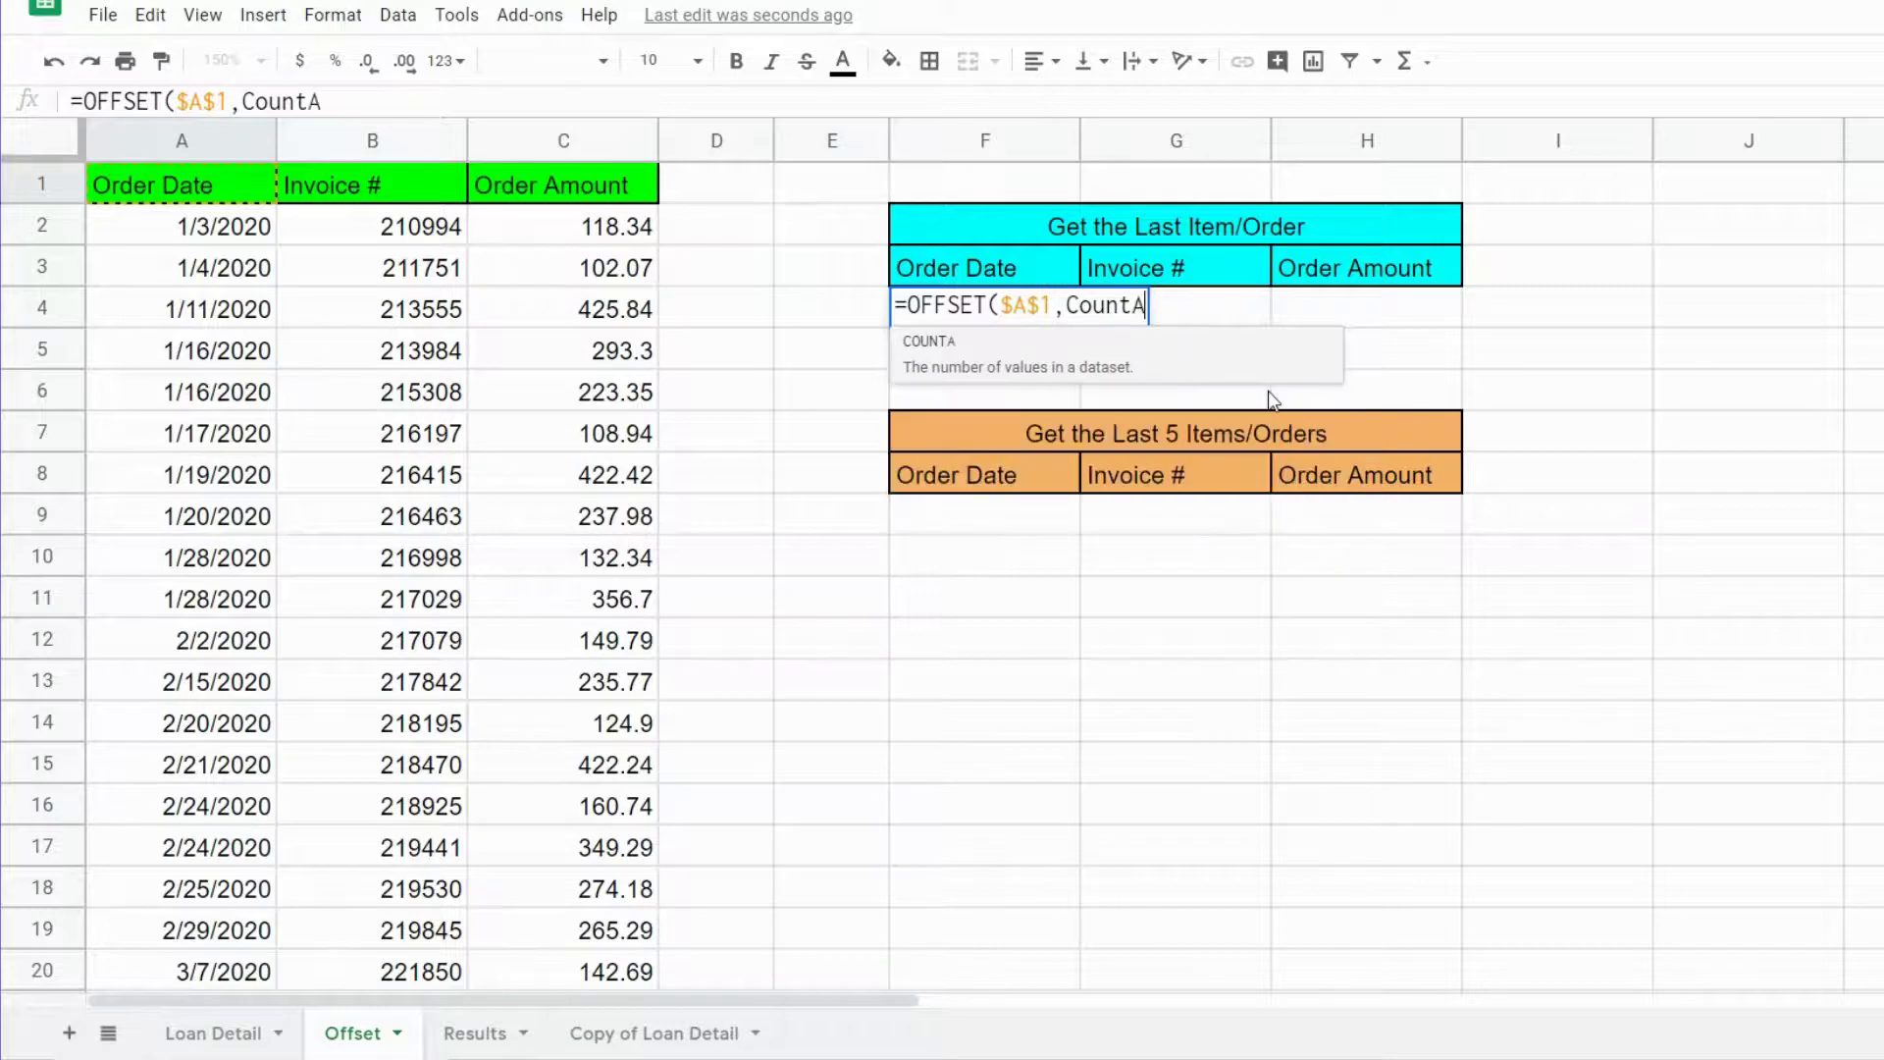
click(180, 149)
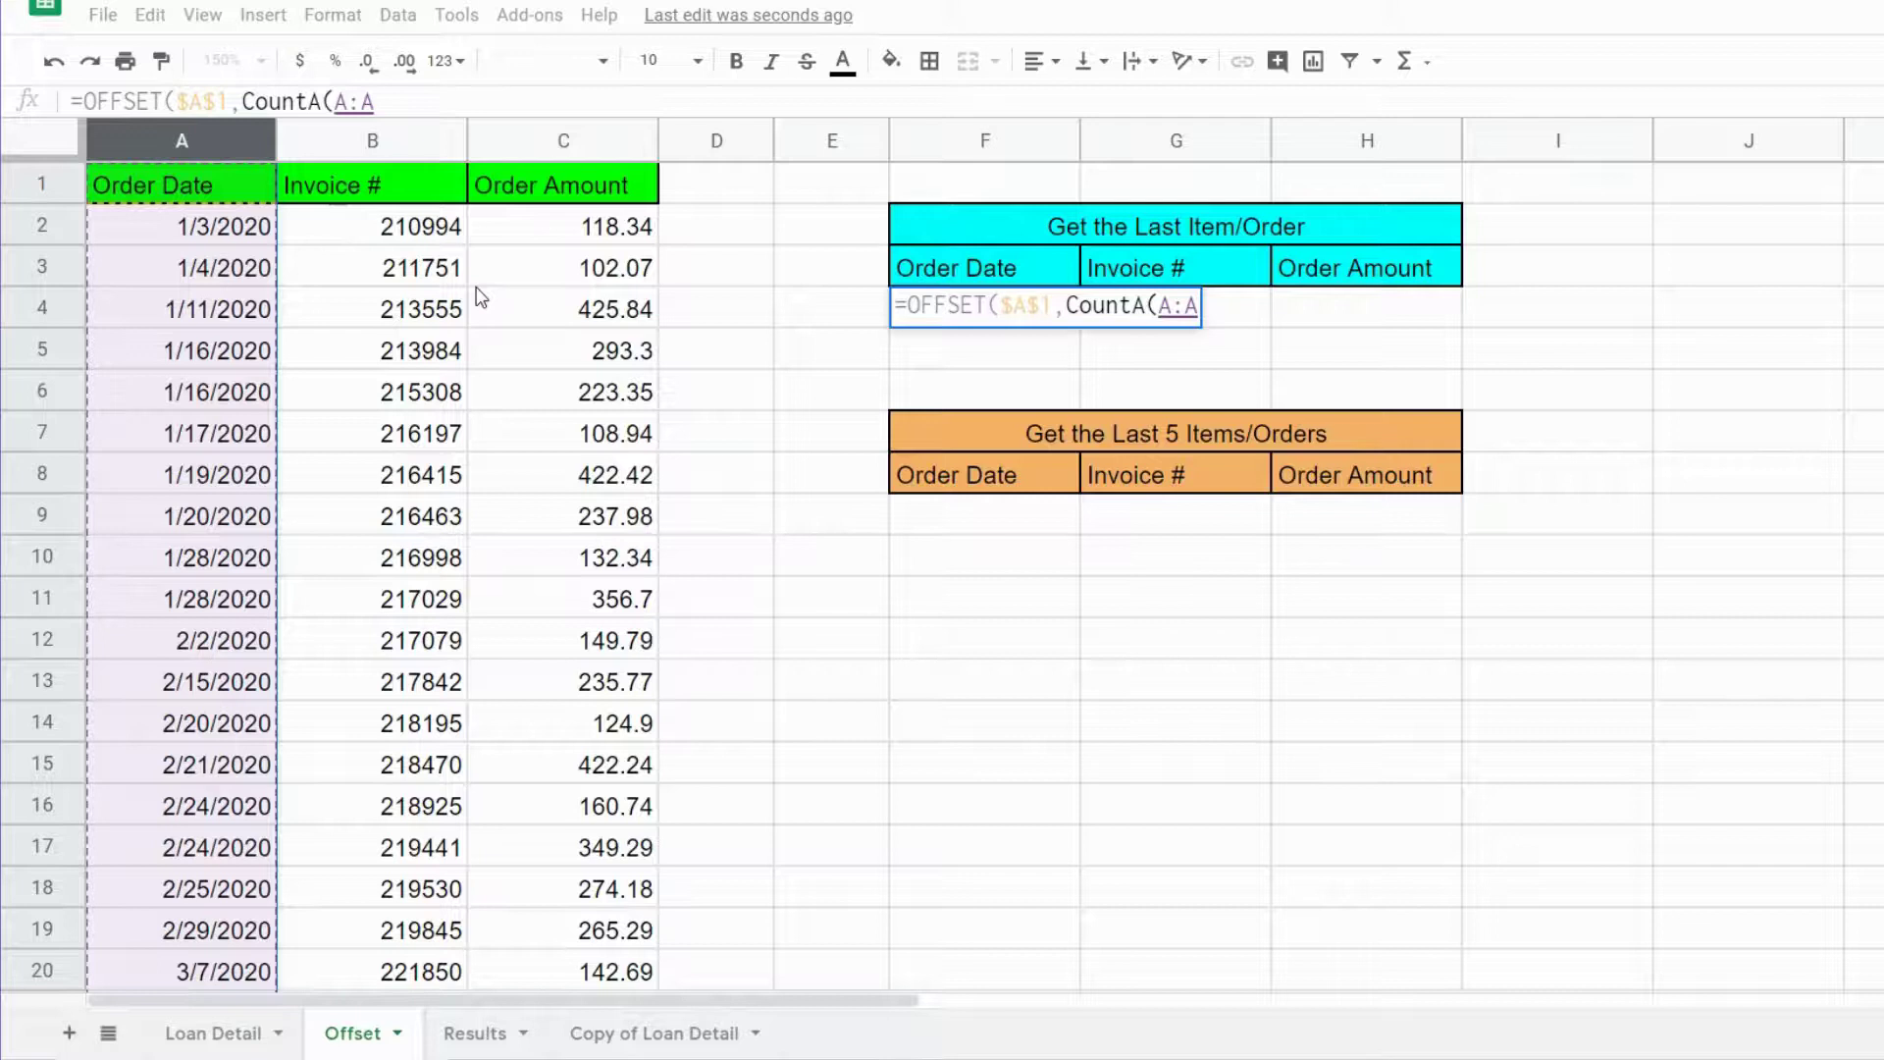
key(F4)
text())
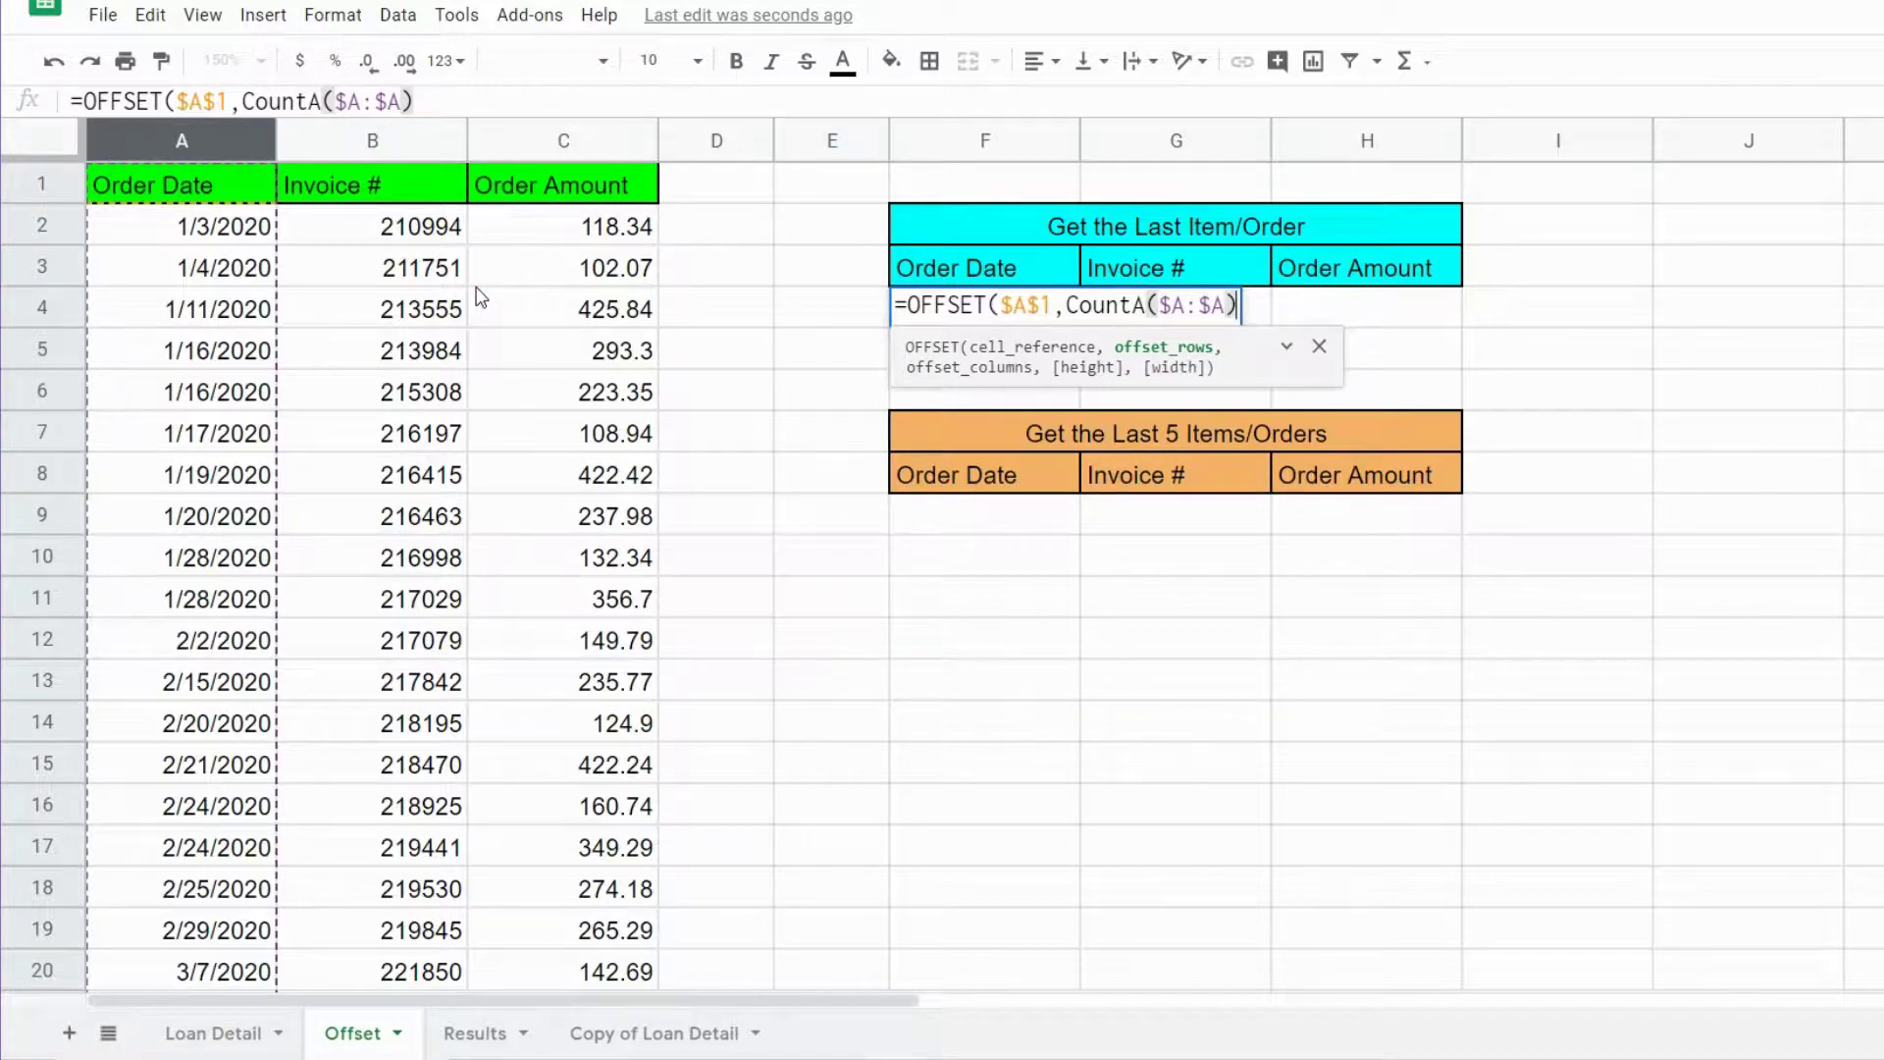
scroll(624, 483, down, 8)
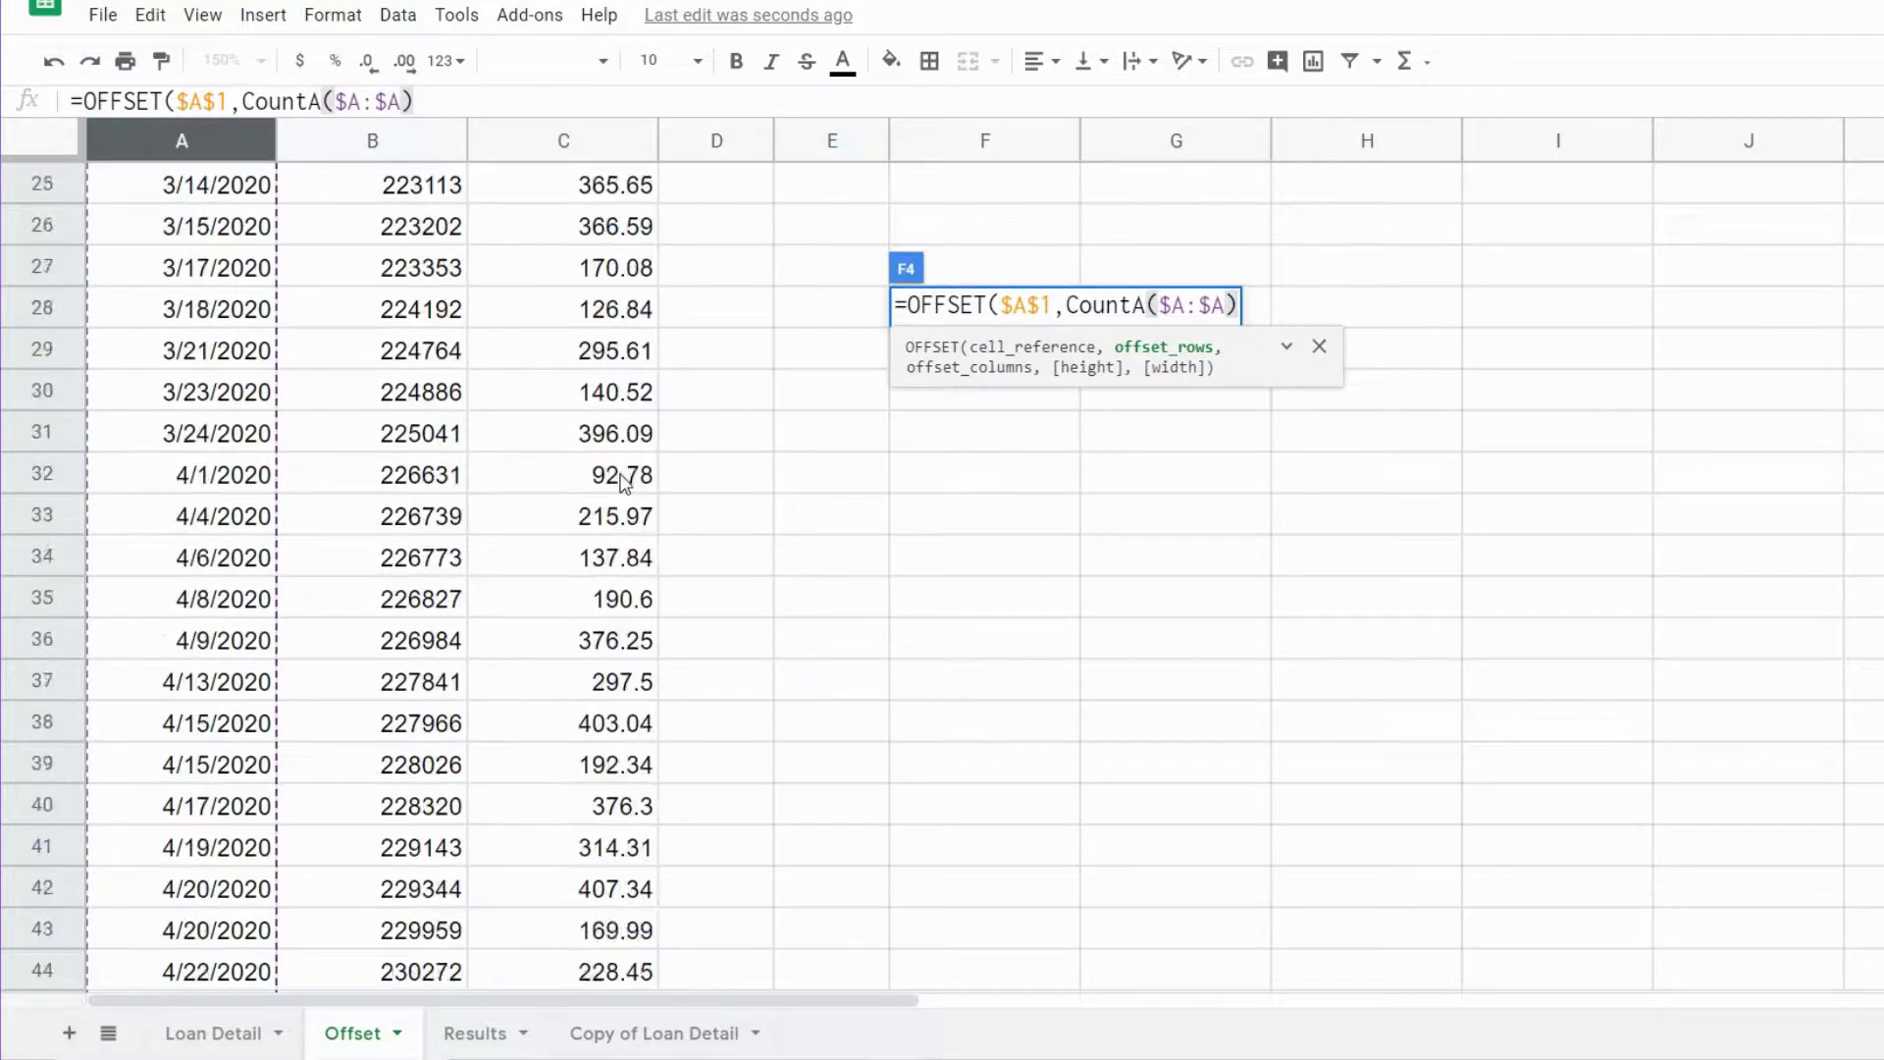
scroll(625, 483, down, 11)
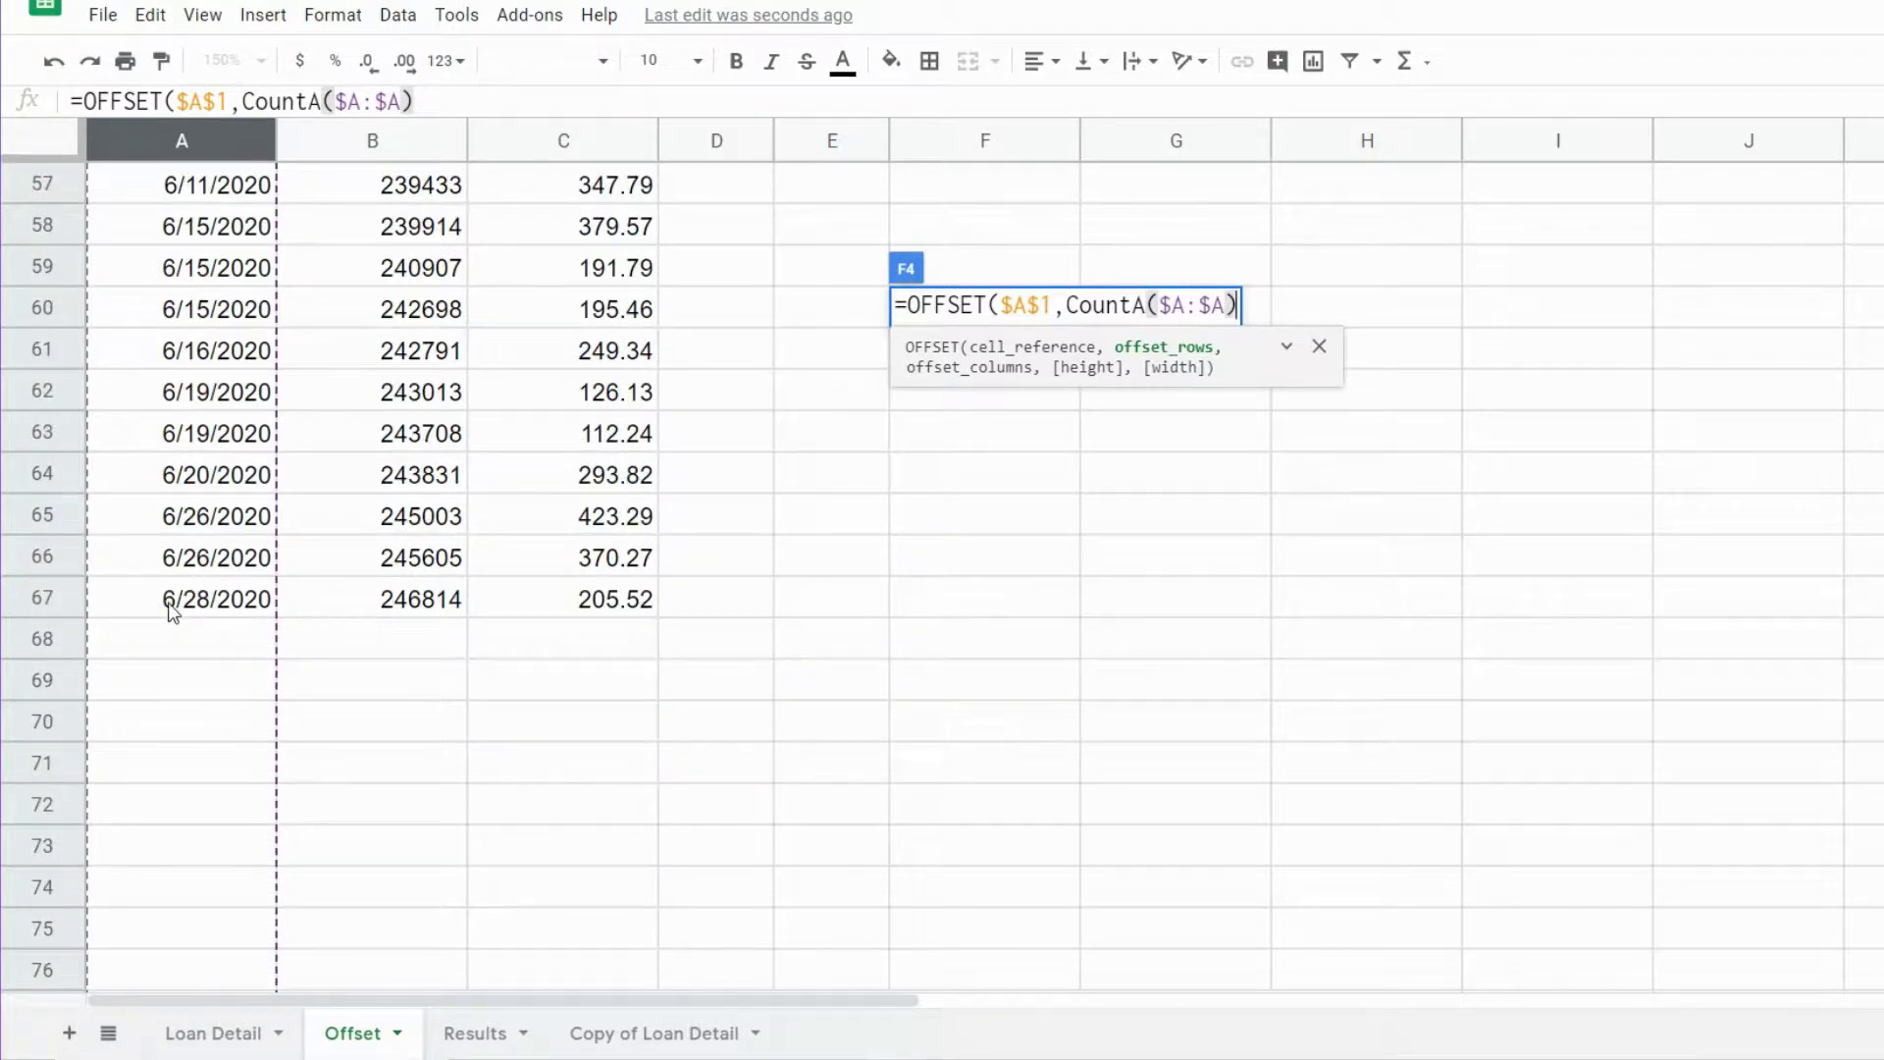
scroll(174, 609, up, 19)
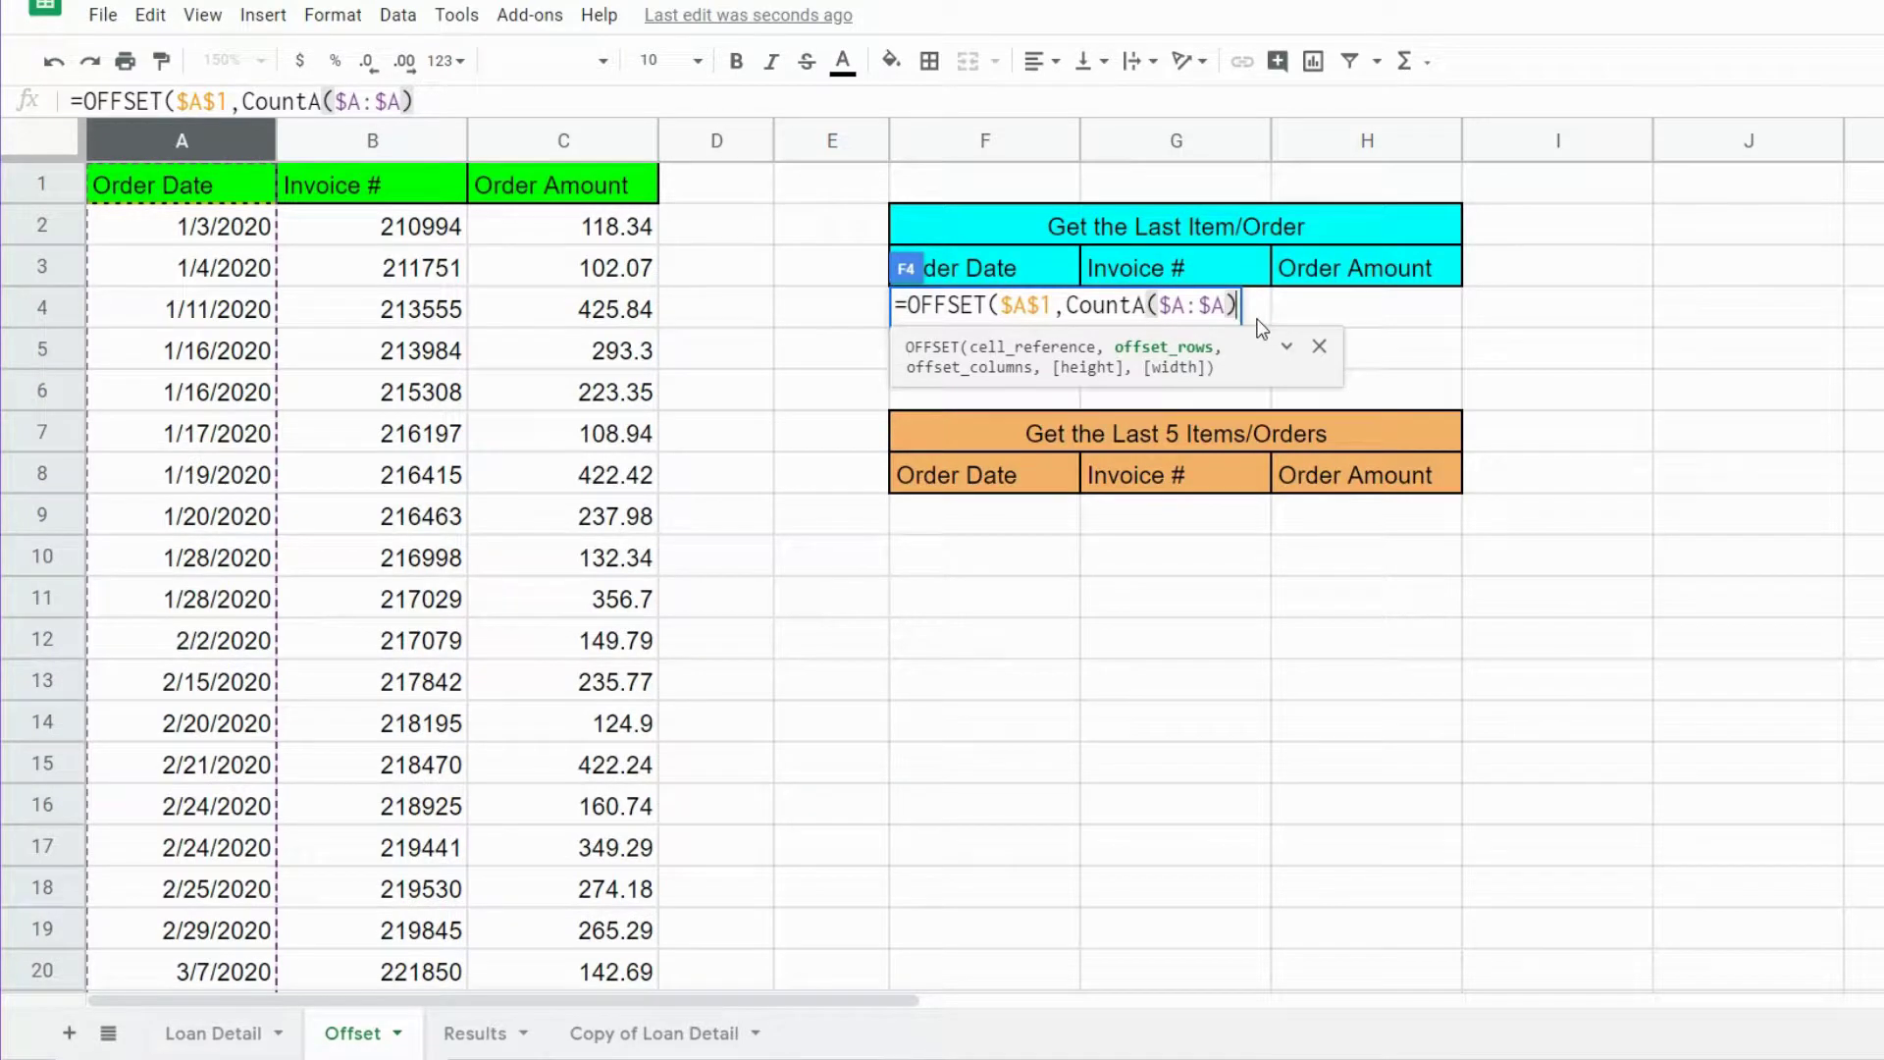
- Finish F4 as =OFFSET($A$1,CountA($A:$A)-1,0,1,3), returning 6/28/2020, 246814, 205.52
text(-1)
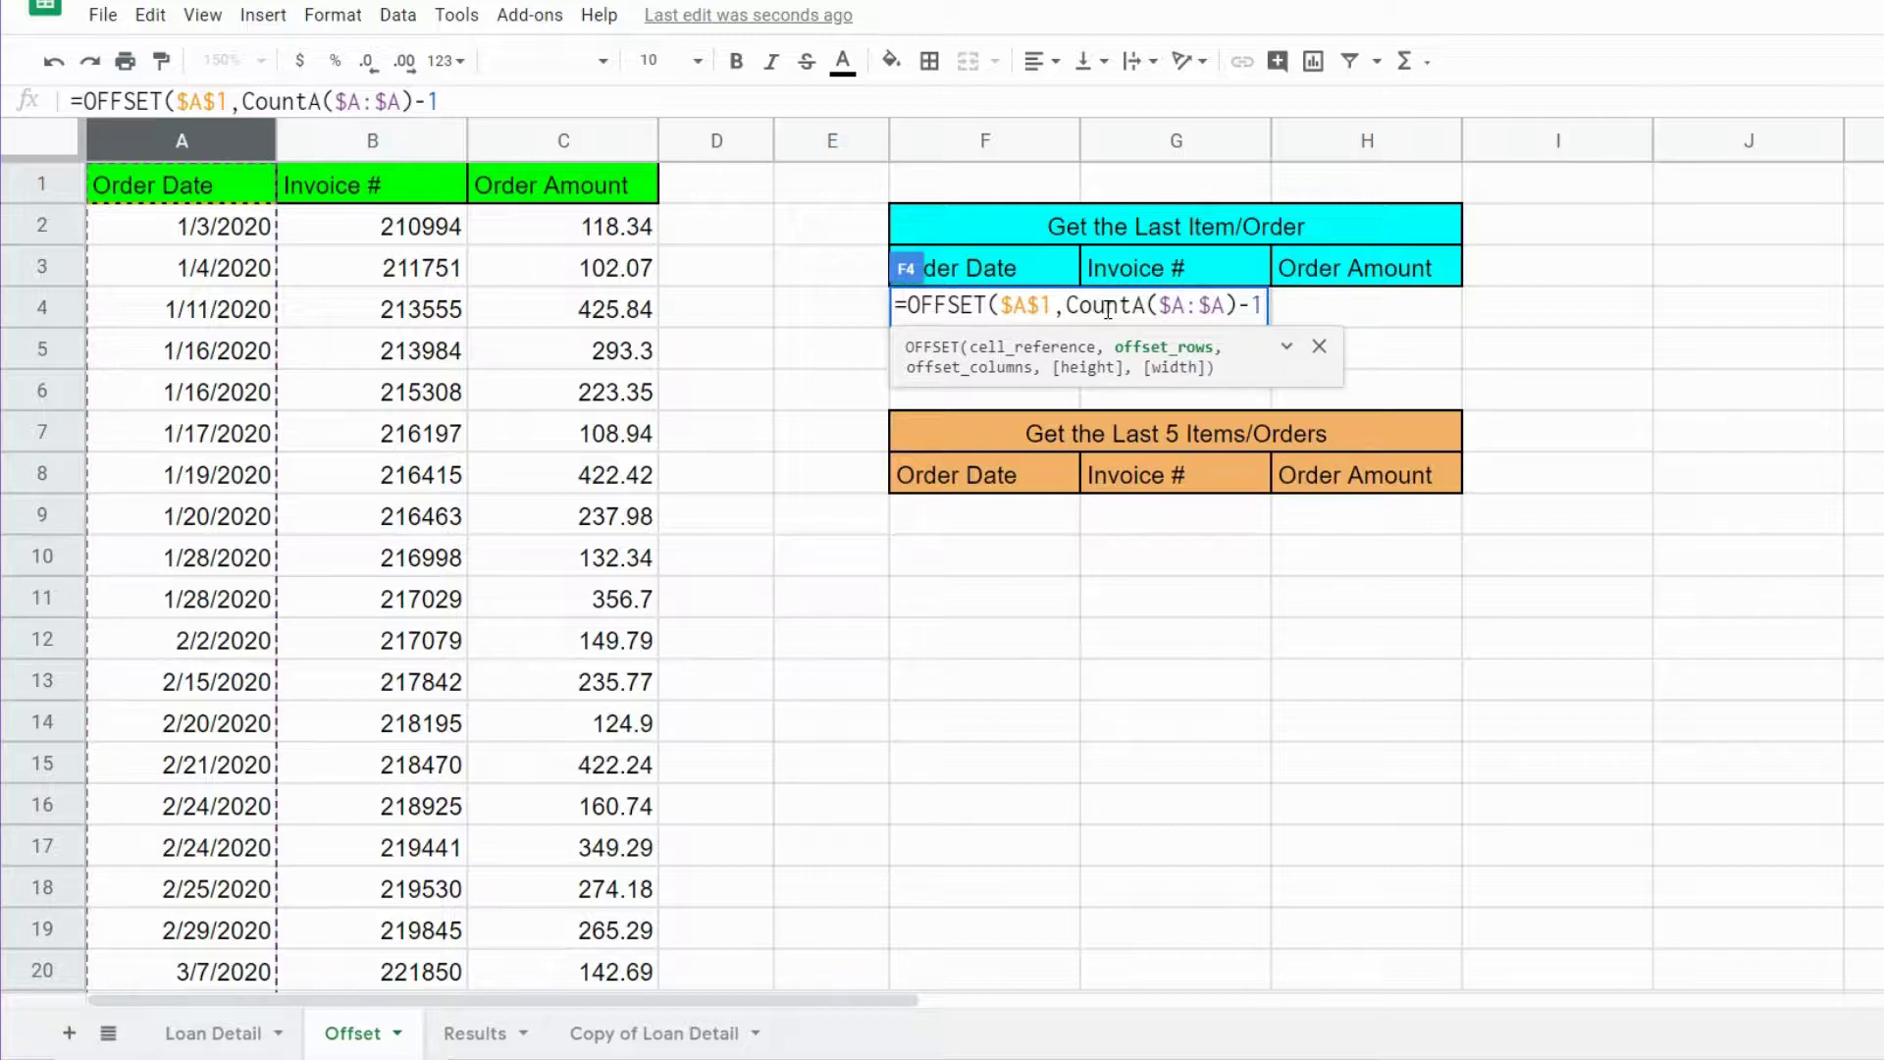
text(,)
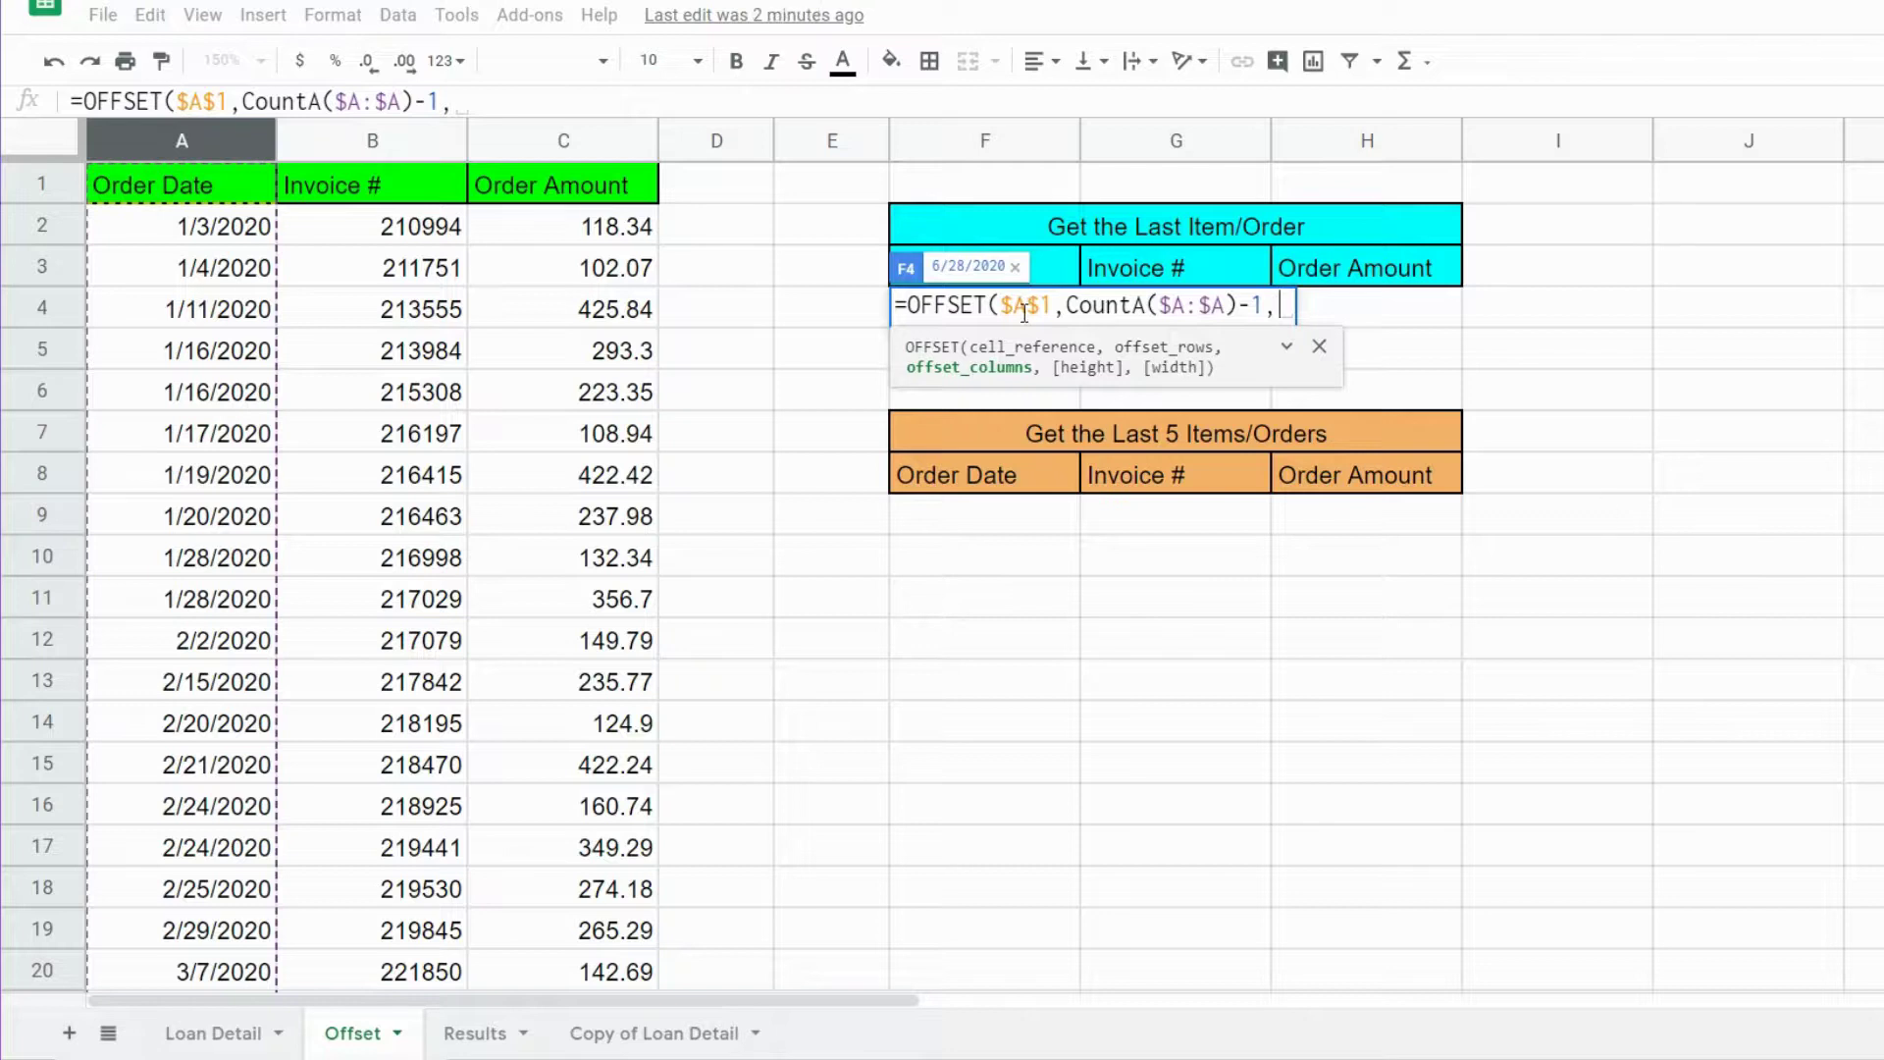
text(0)
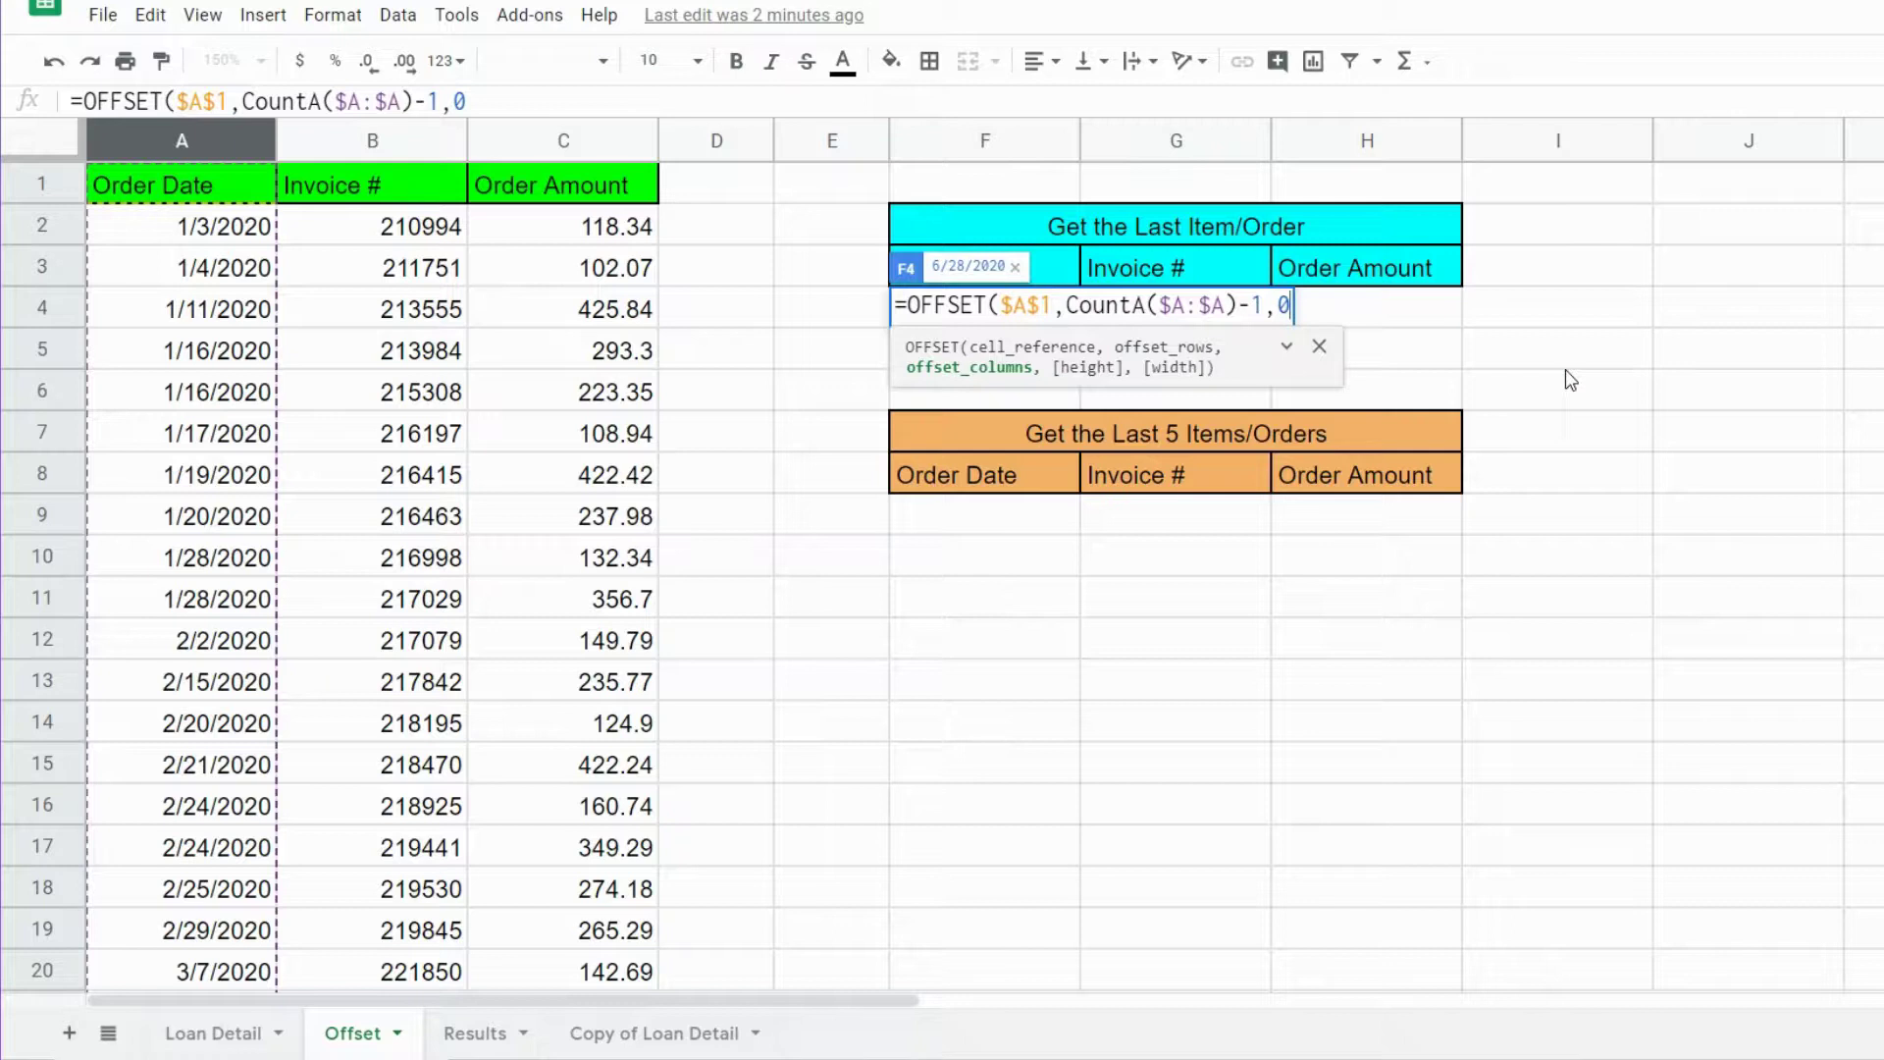
text(, )
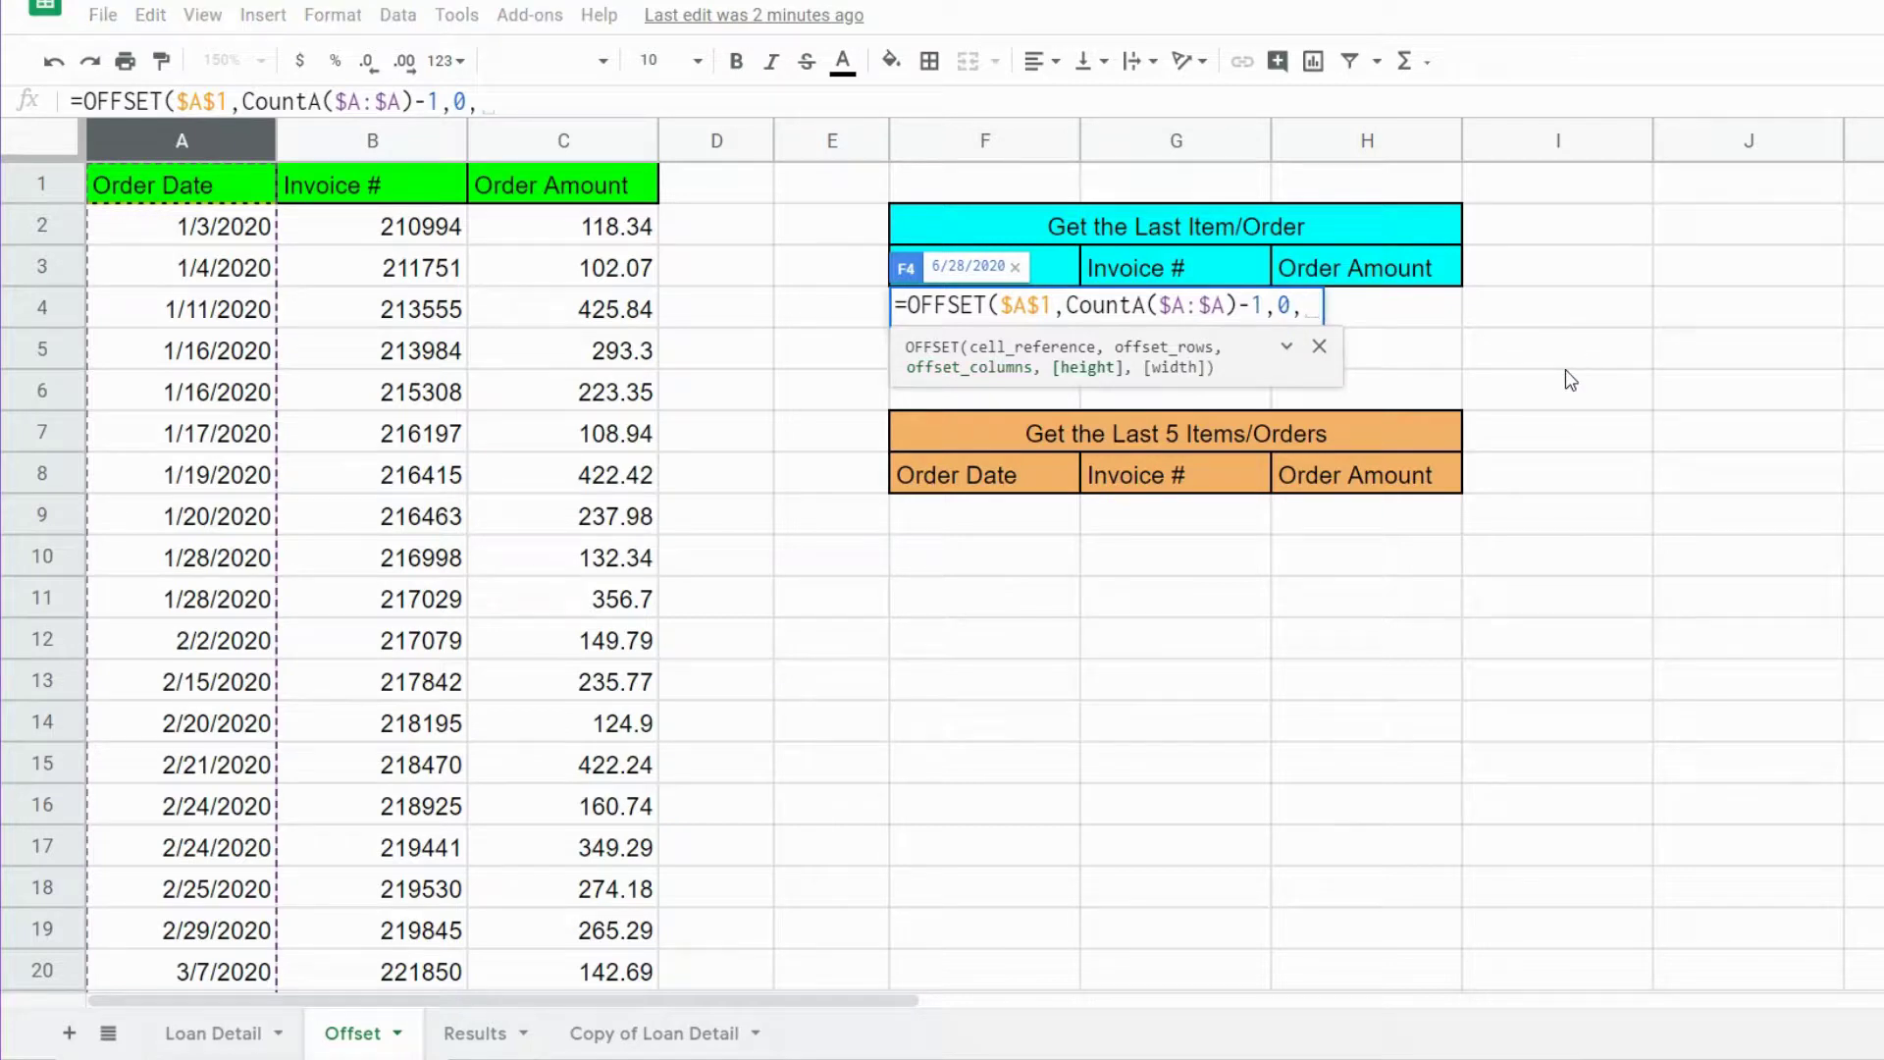
text(1)
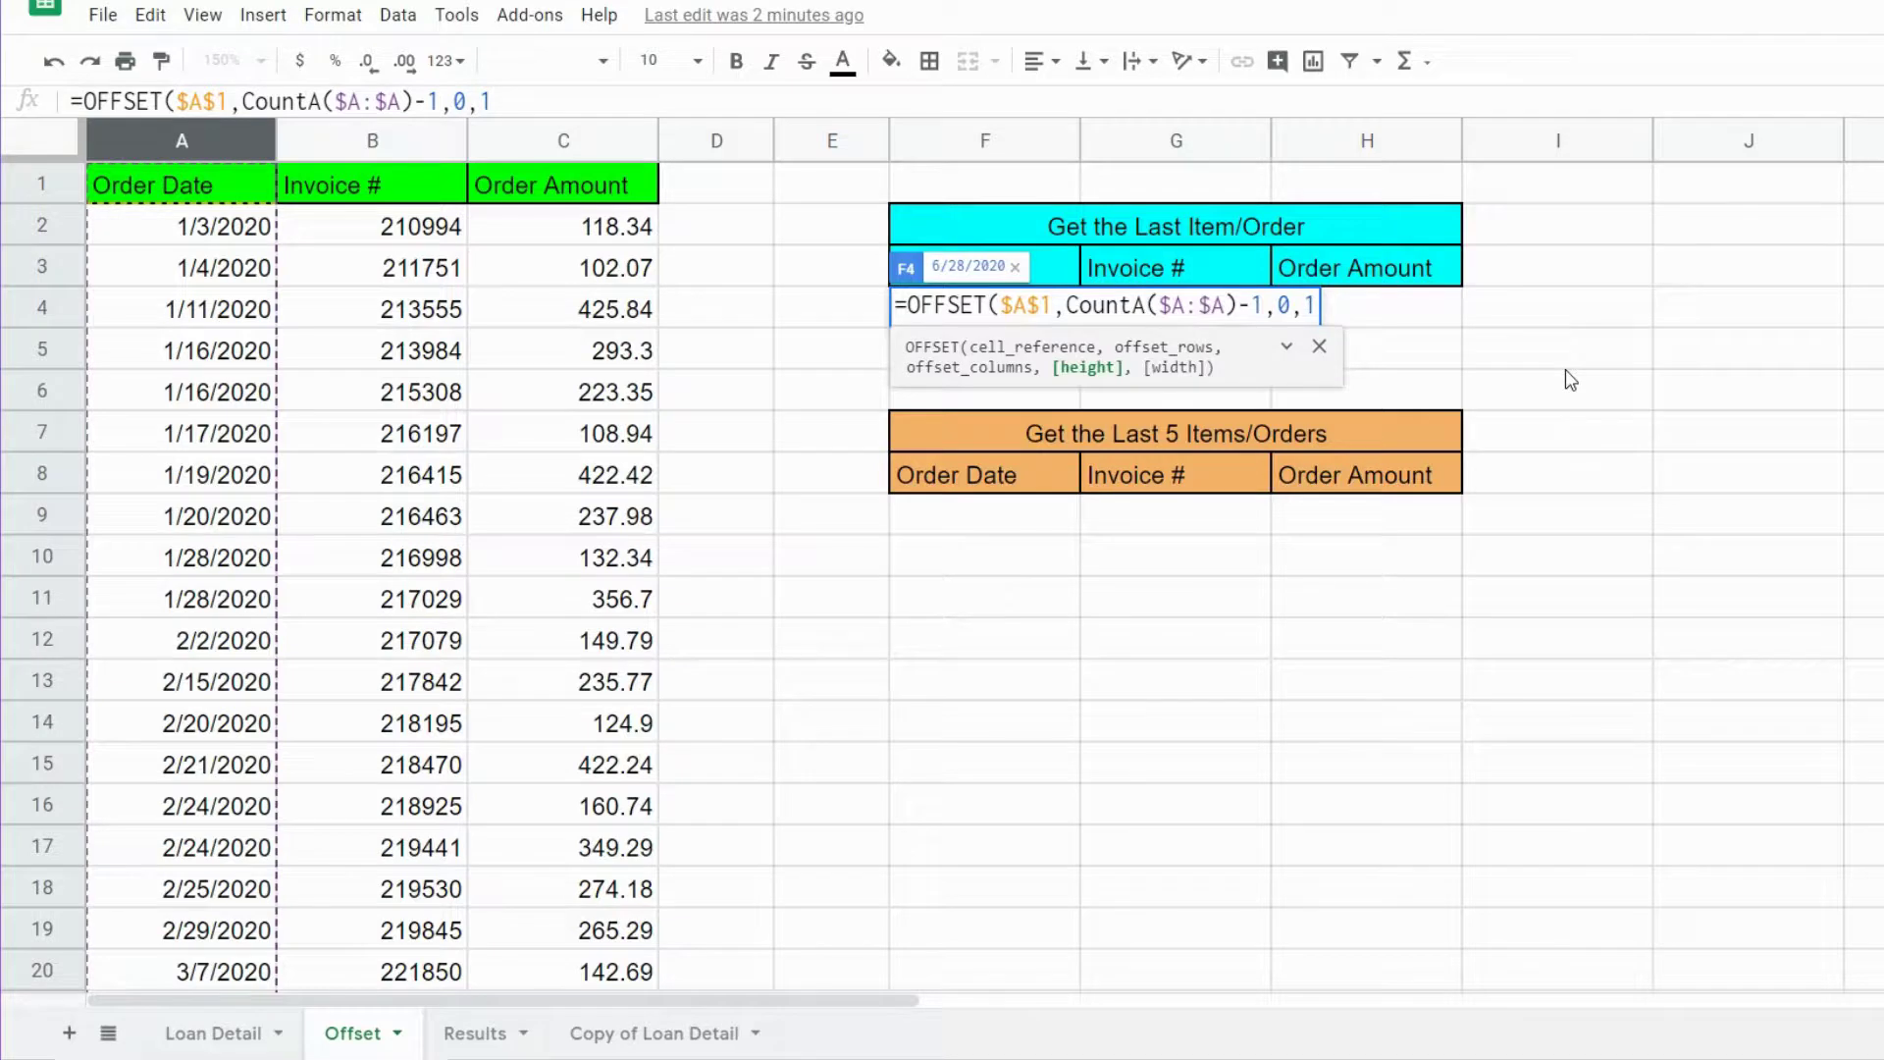
text(,)
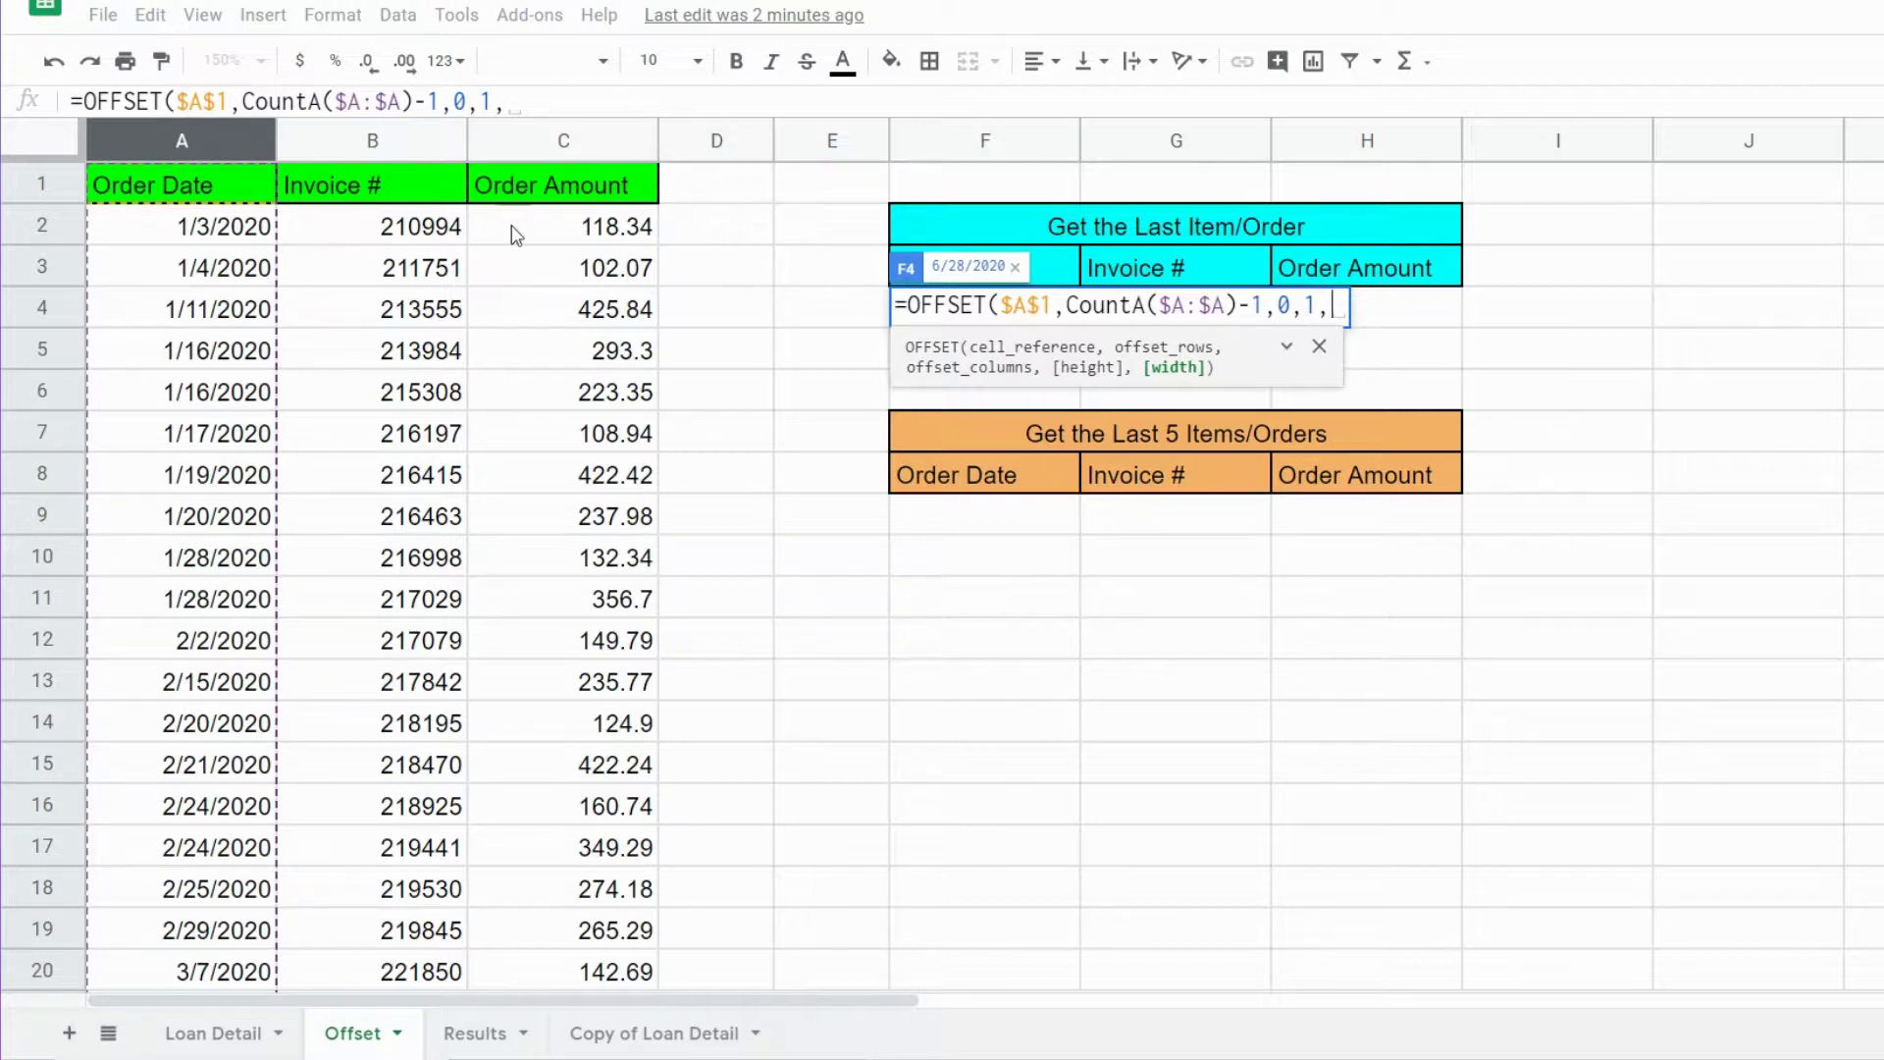
text(3))
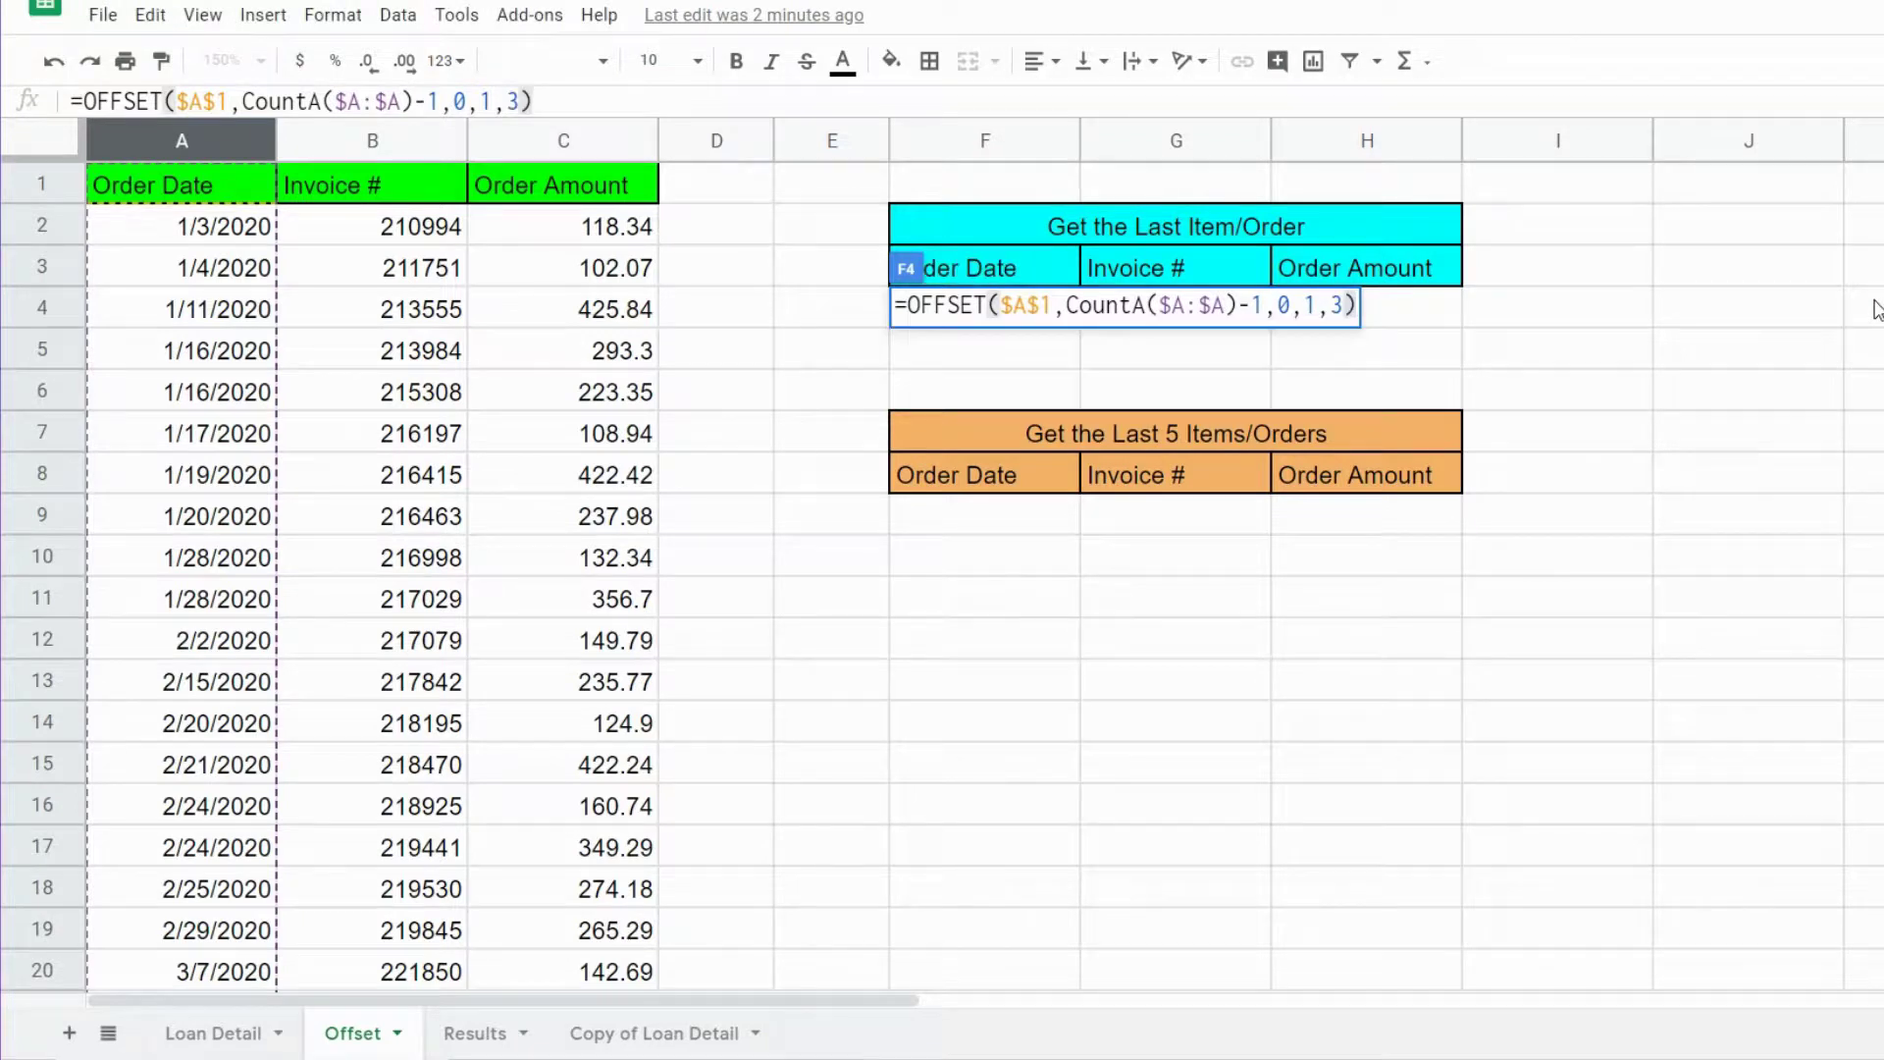
key(Return)
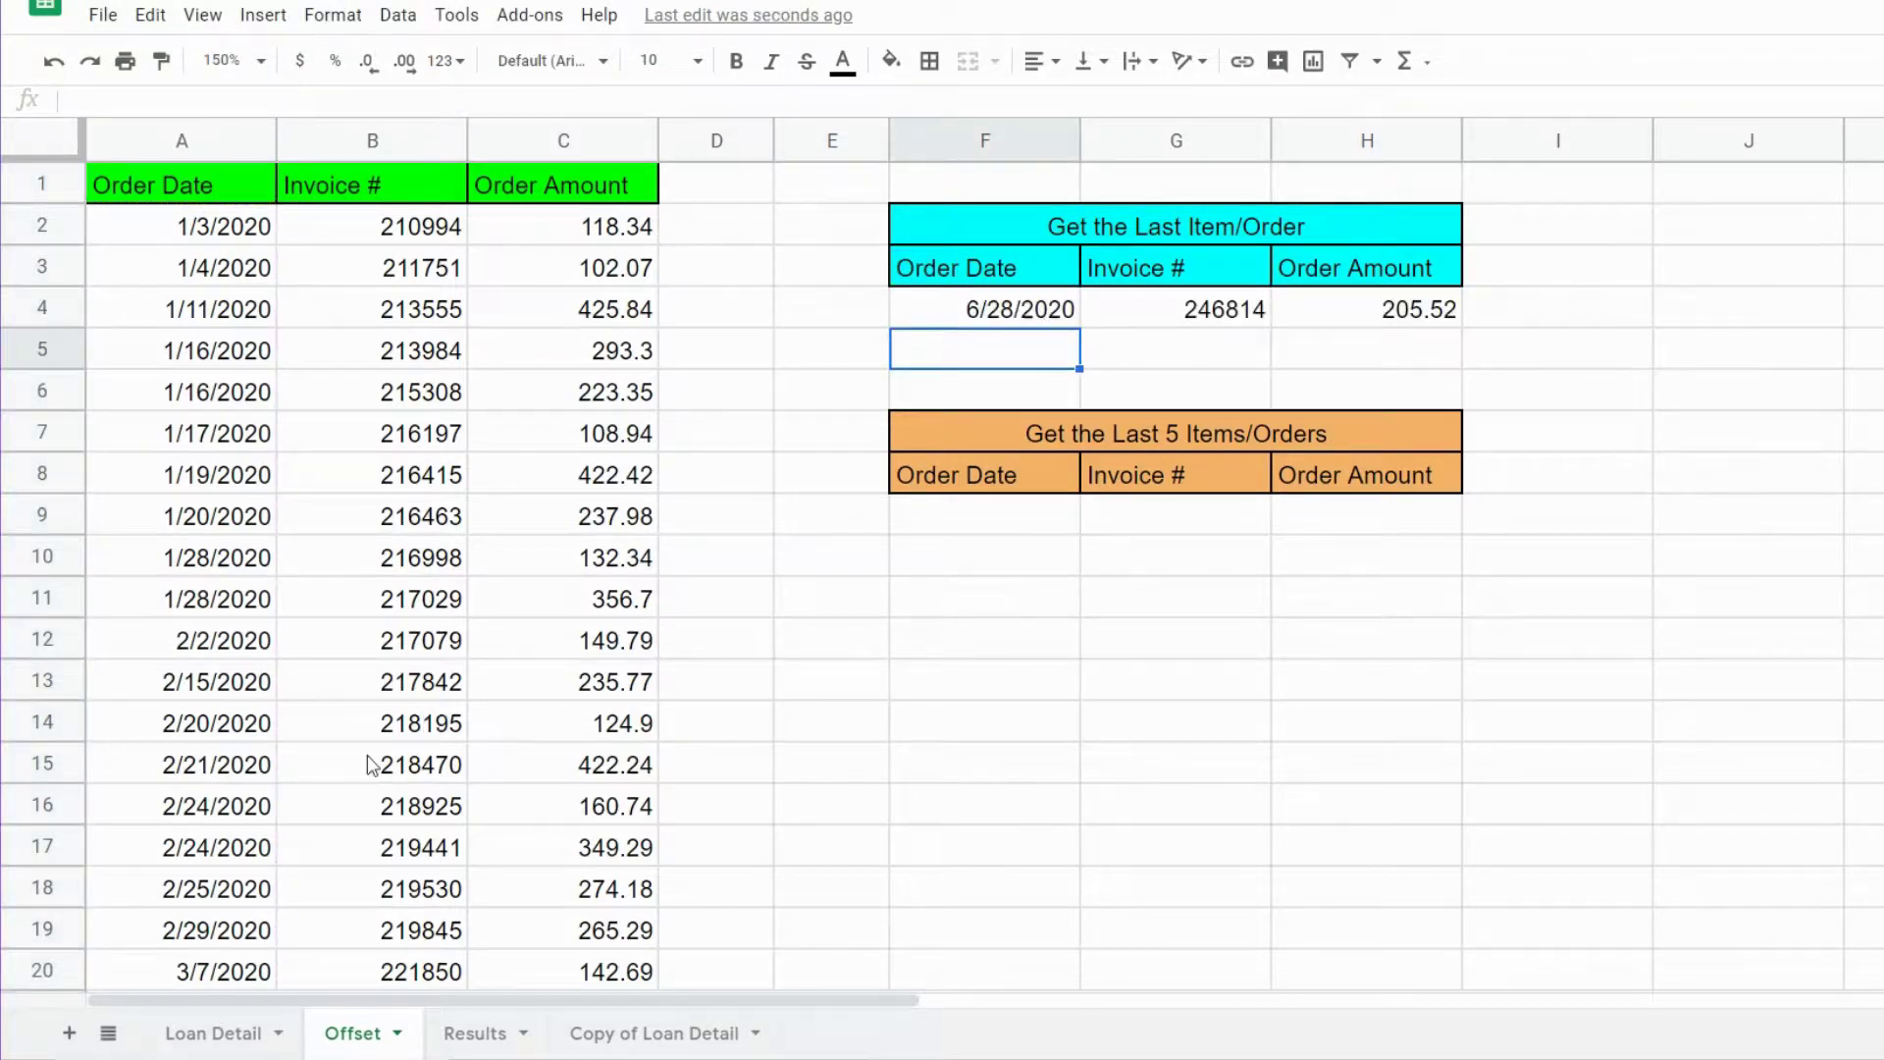
- Check F4's last-order result, then move to the first empty row below the orders
click(1021, 314)
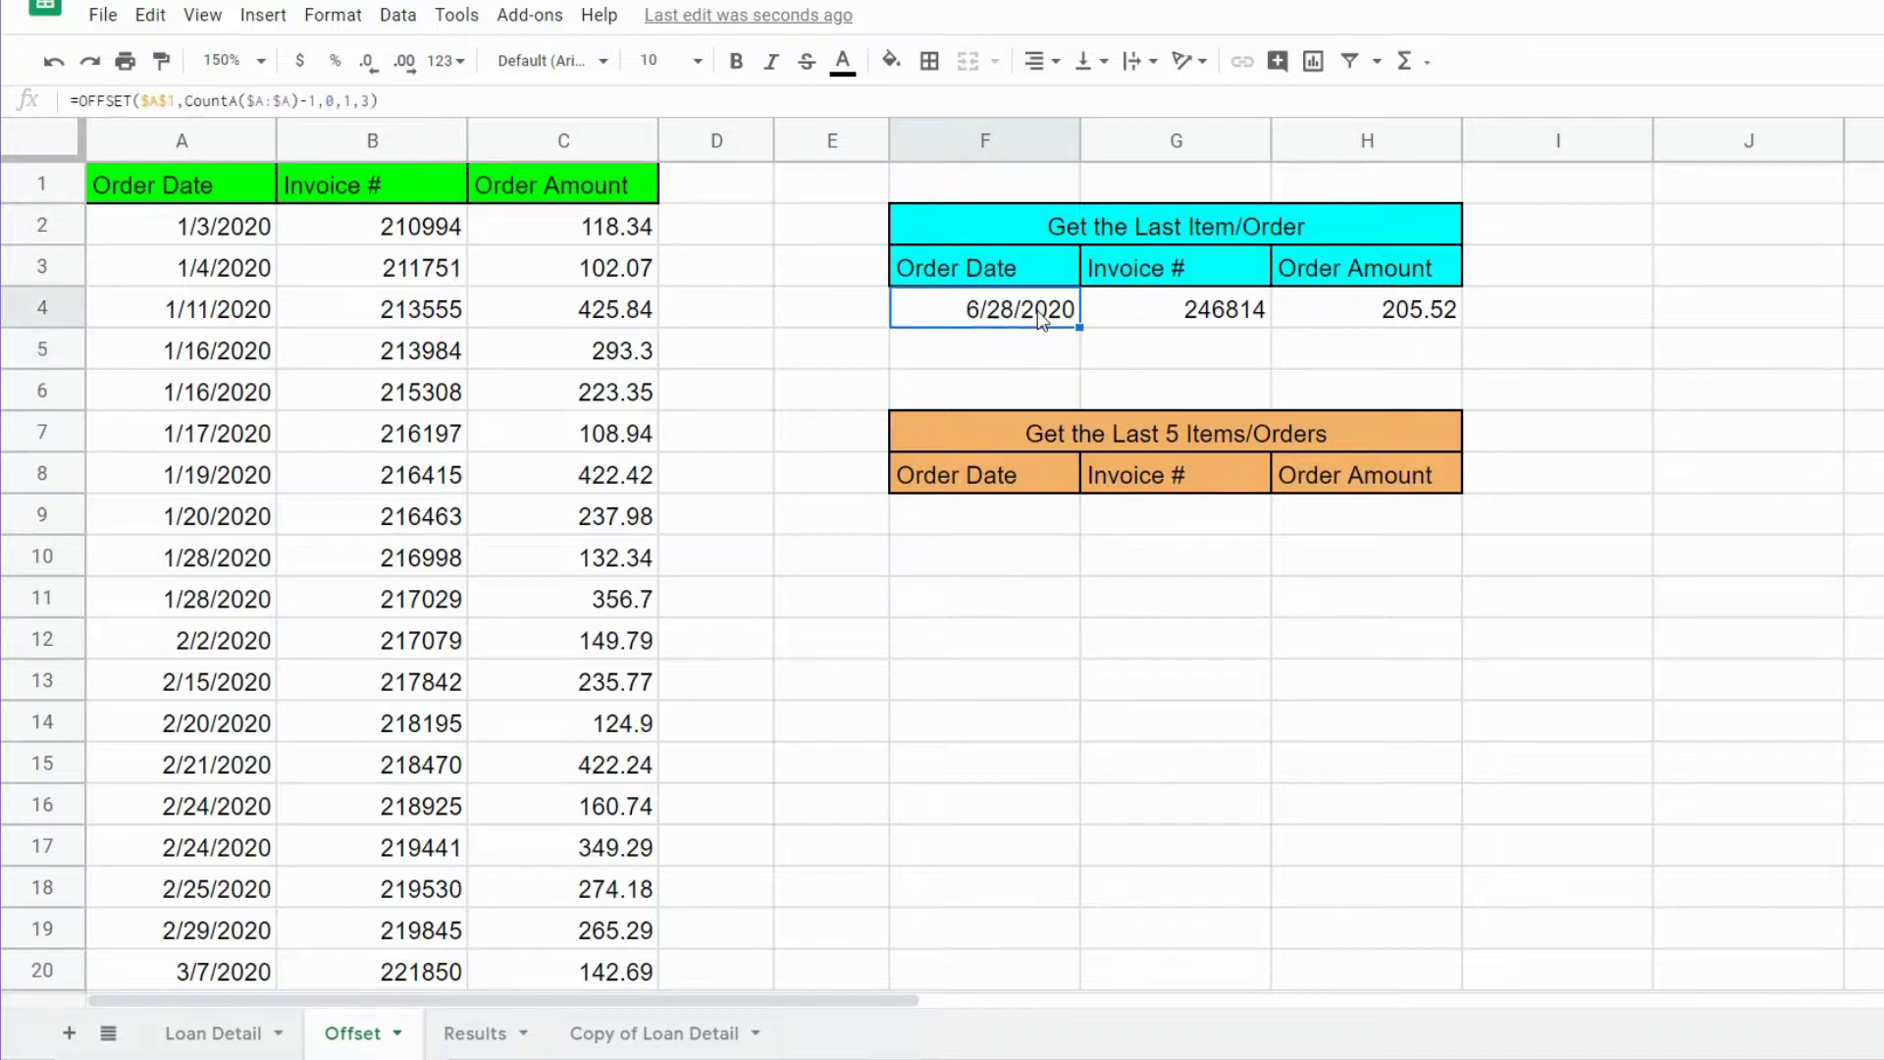
click(1432, 324)
click(146, 596)
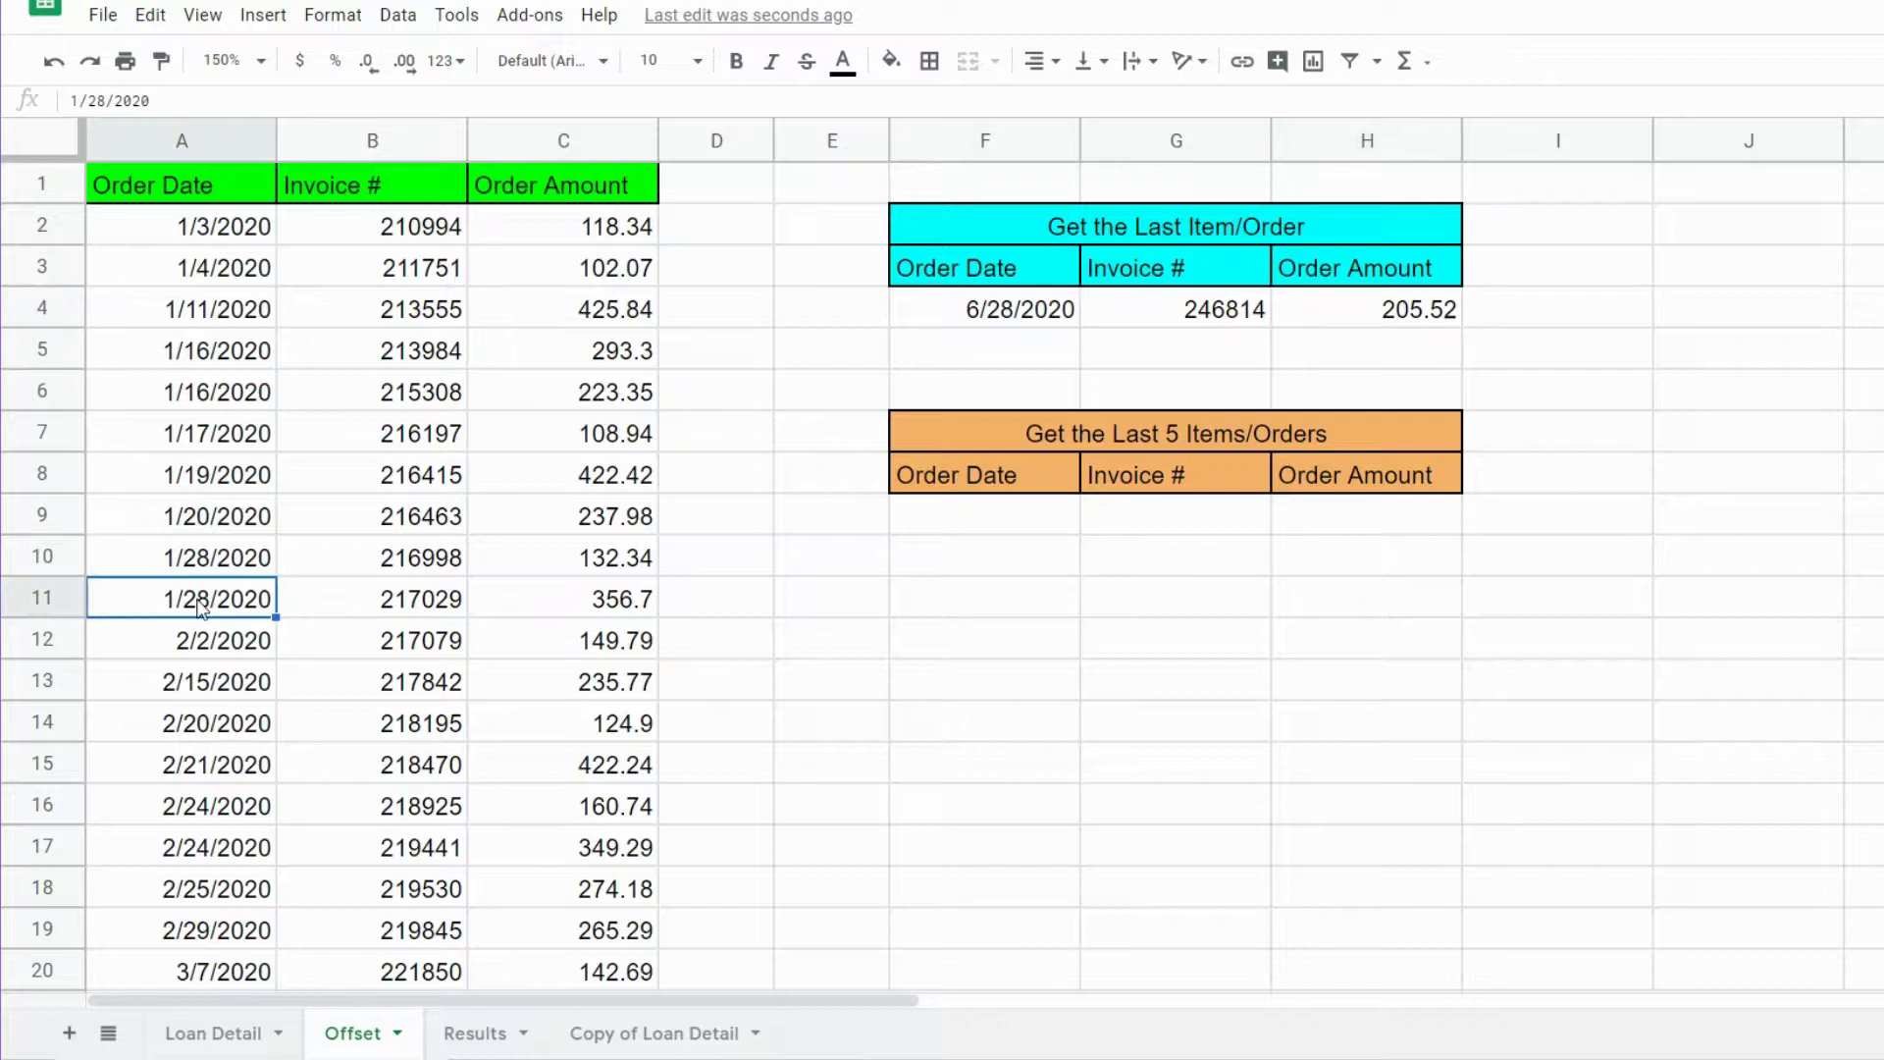
key(ctrl+Down)
scroll(201, 606, down, 3)
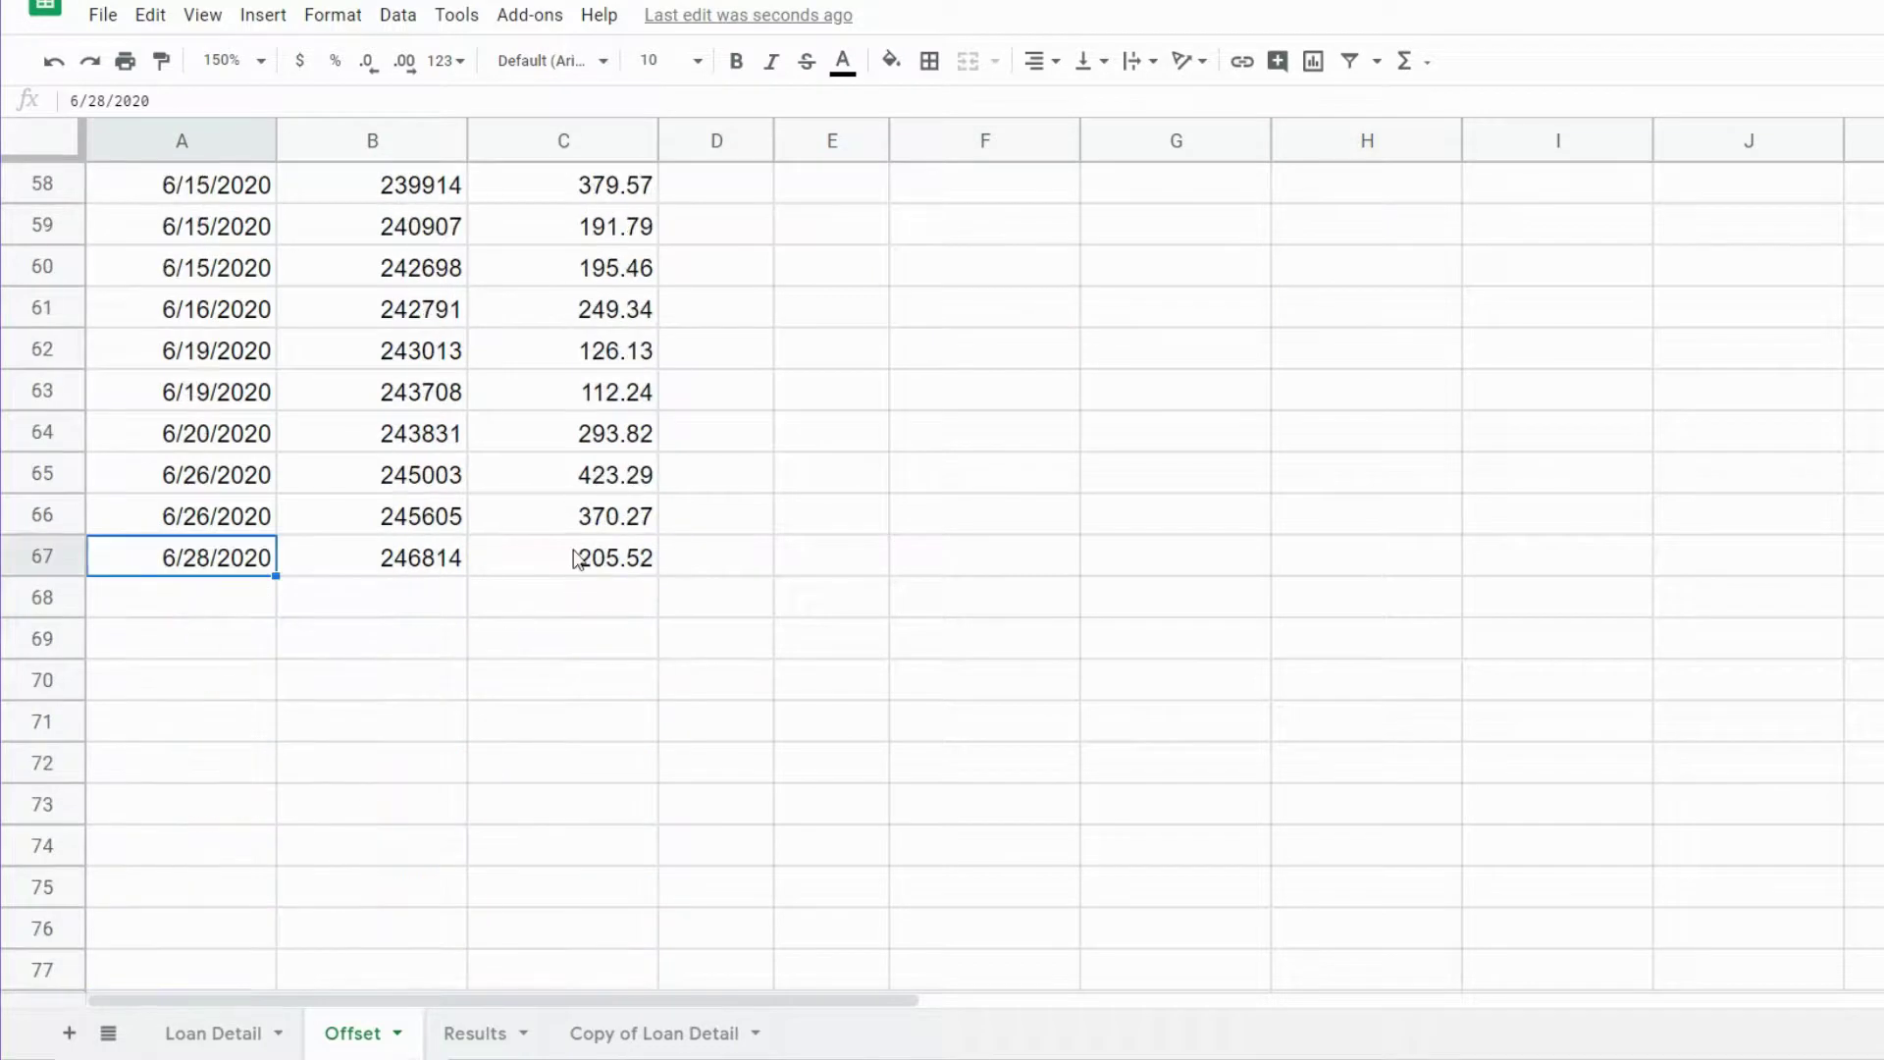
key(Down)
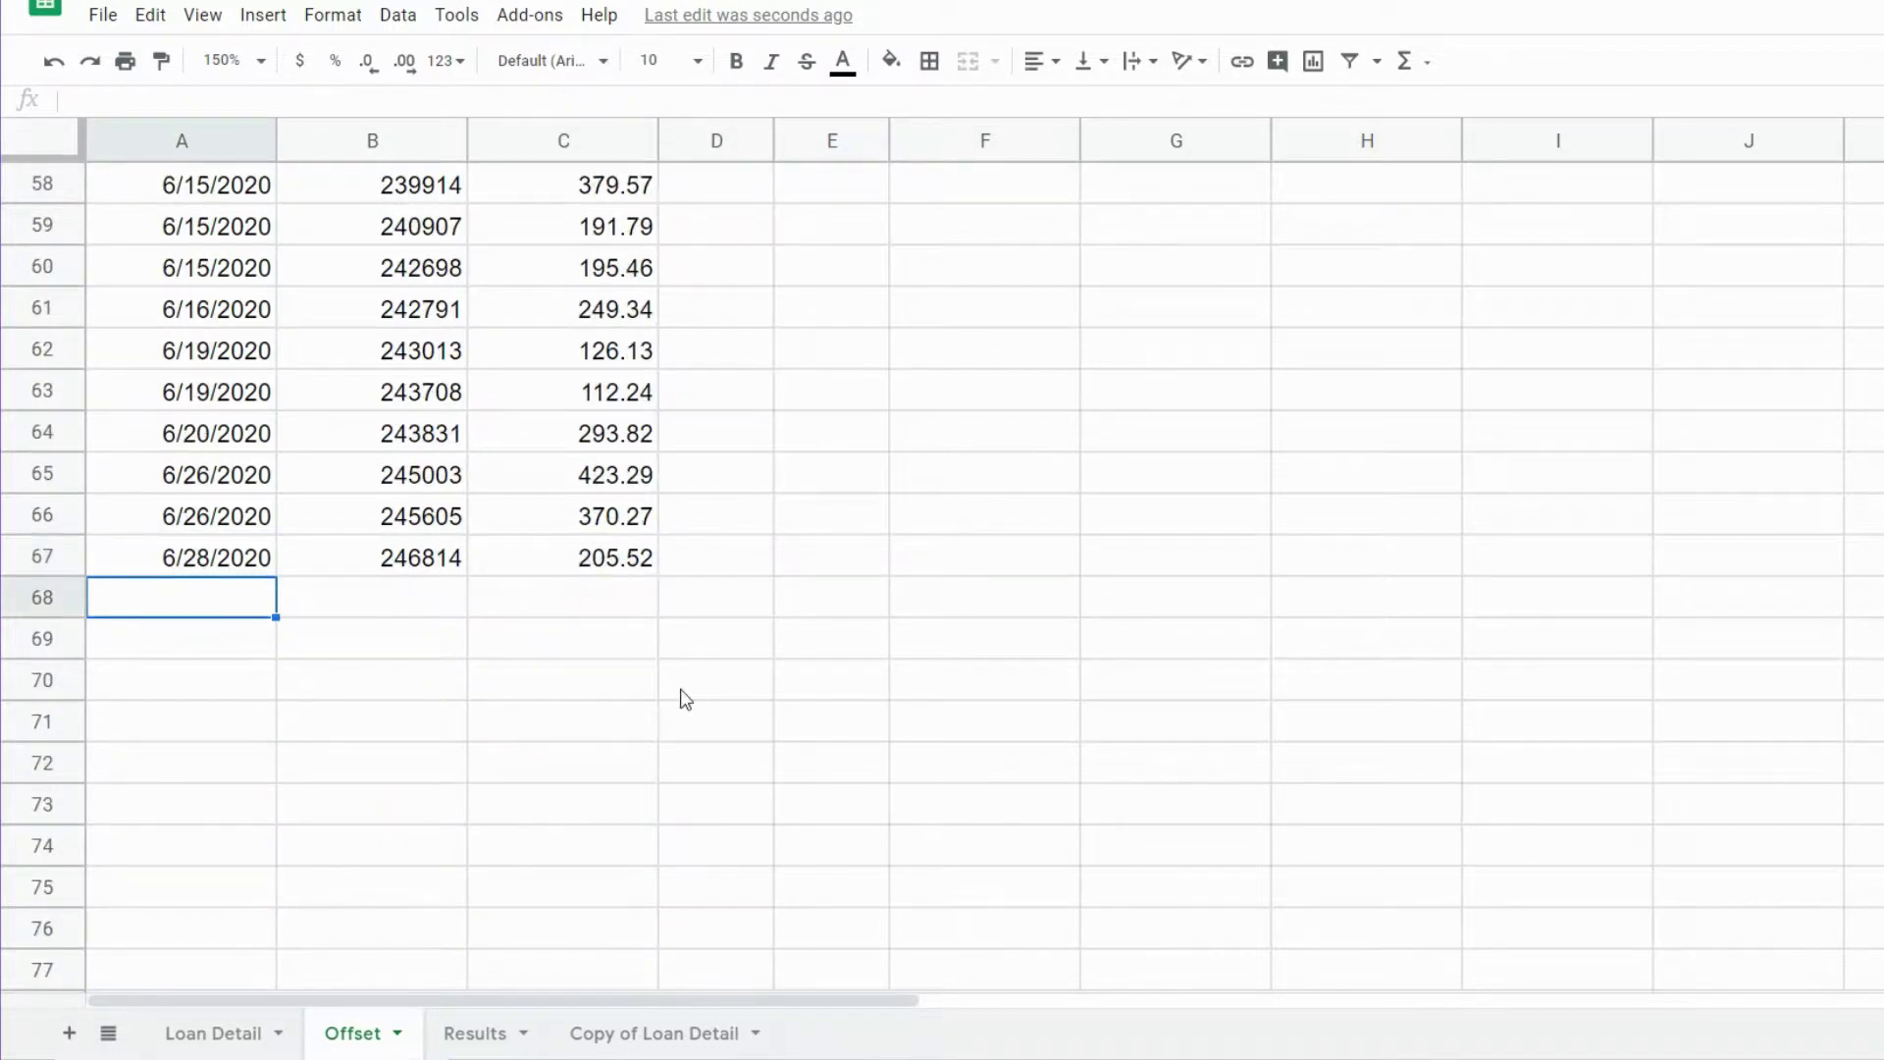
- Enter a new order in row 68: date 7-1-2020, invoice 55555, amount 10,000
text(7-1-)
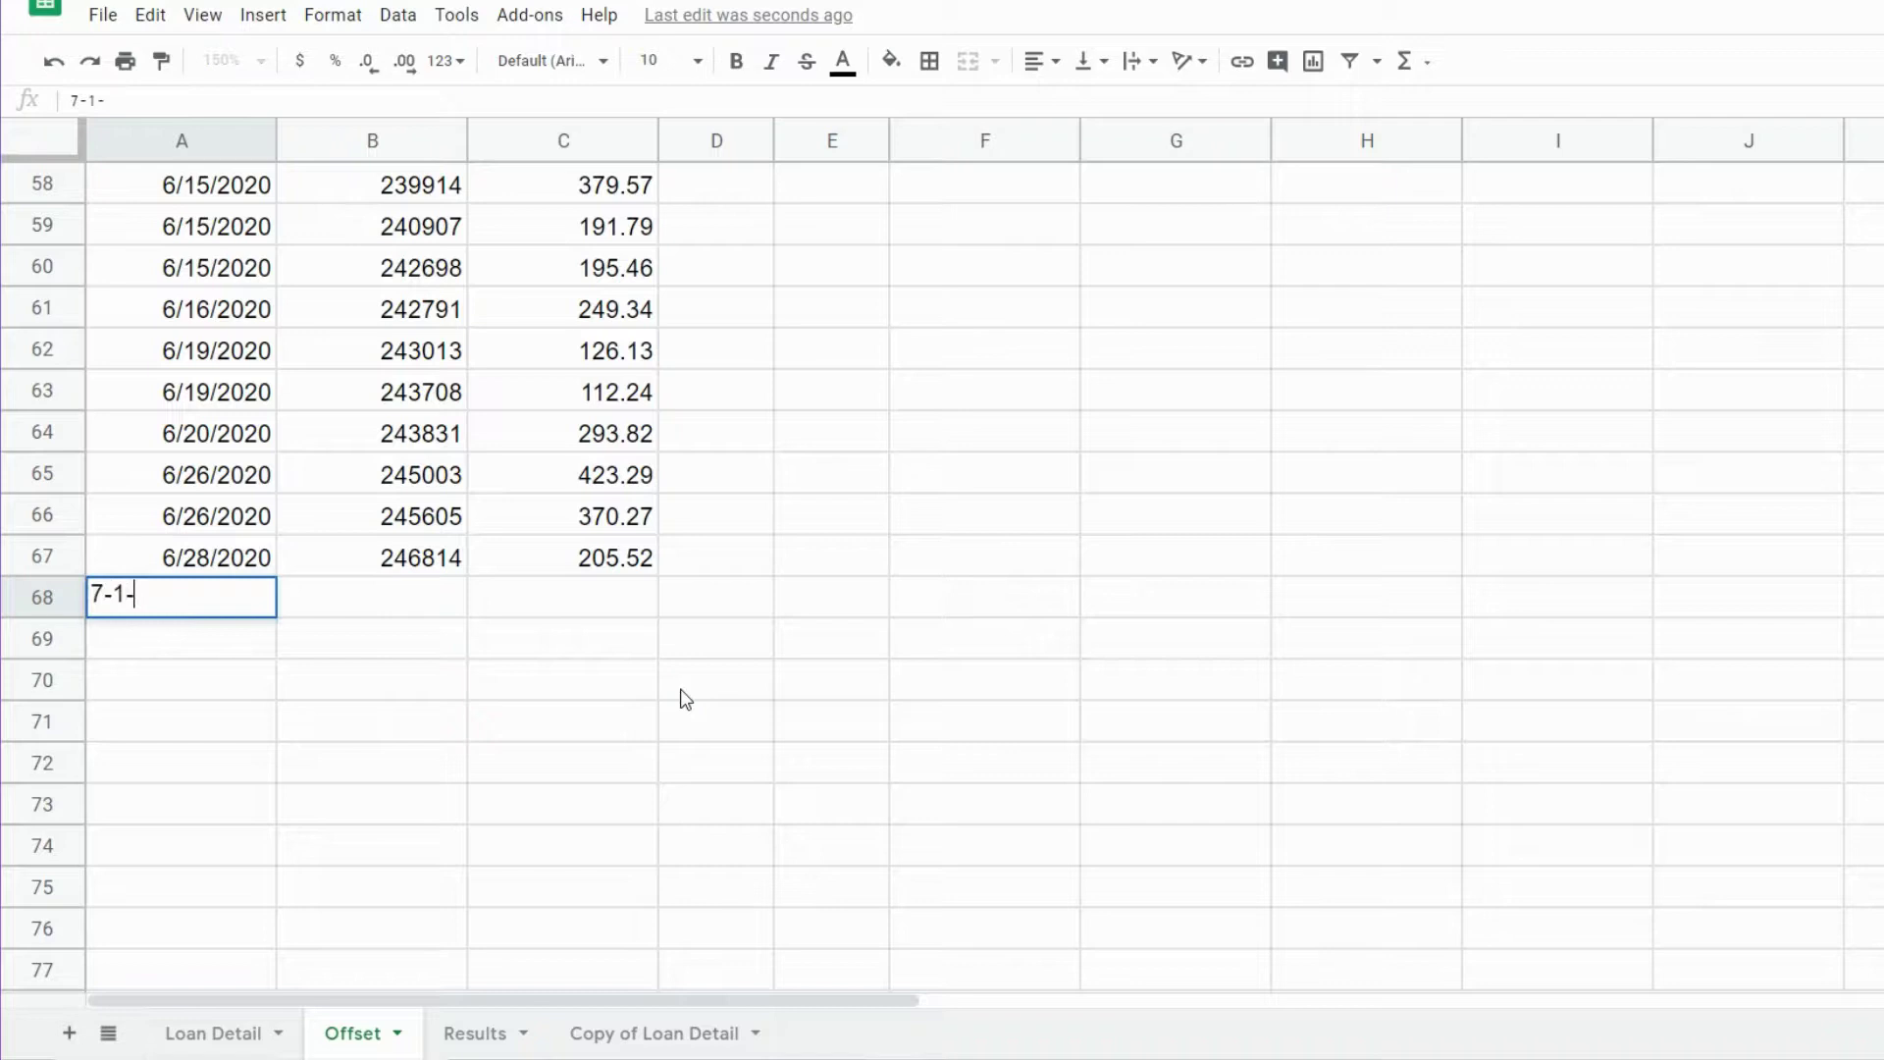
text(20202)
key(Tab)
text(55)
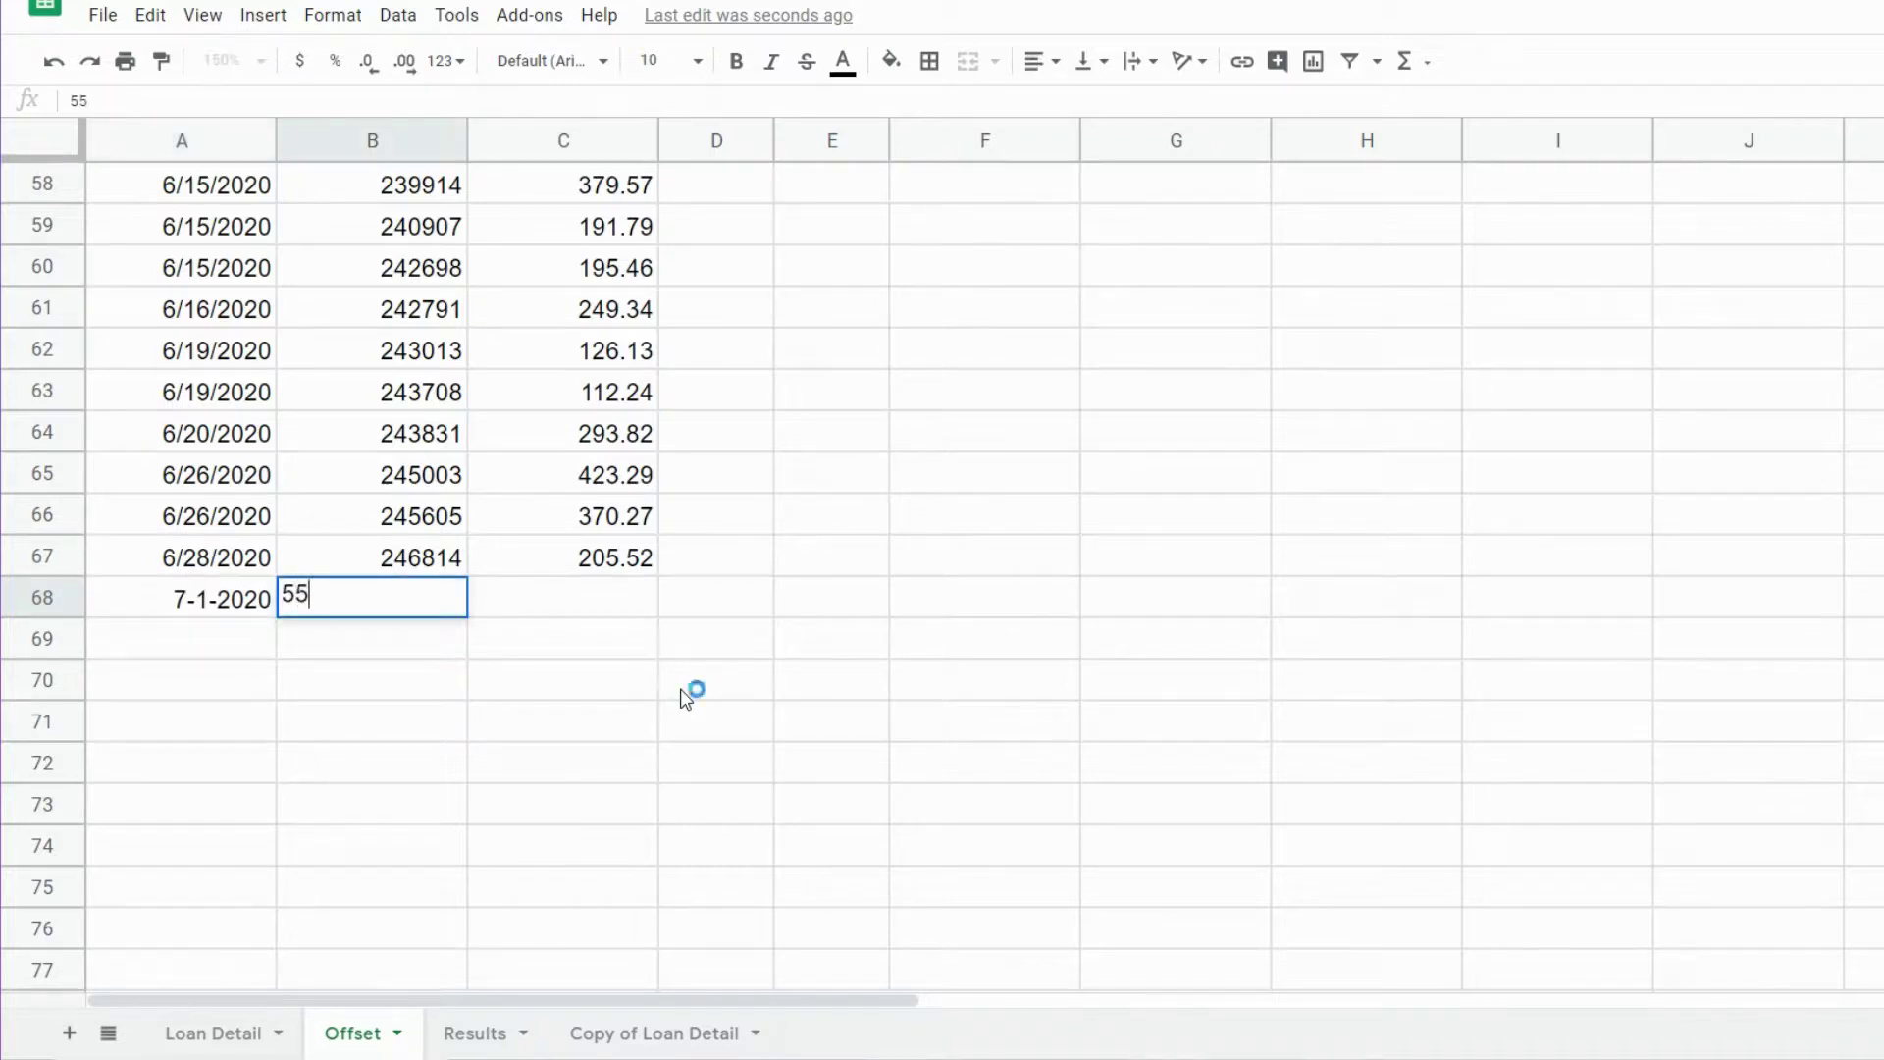
text(555)
key(Tab)
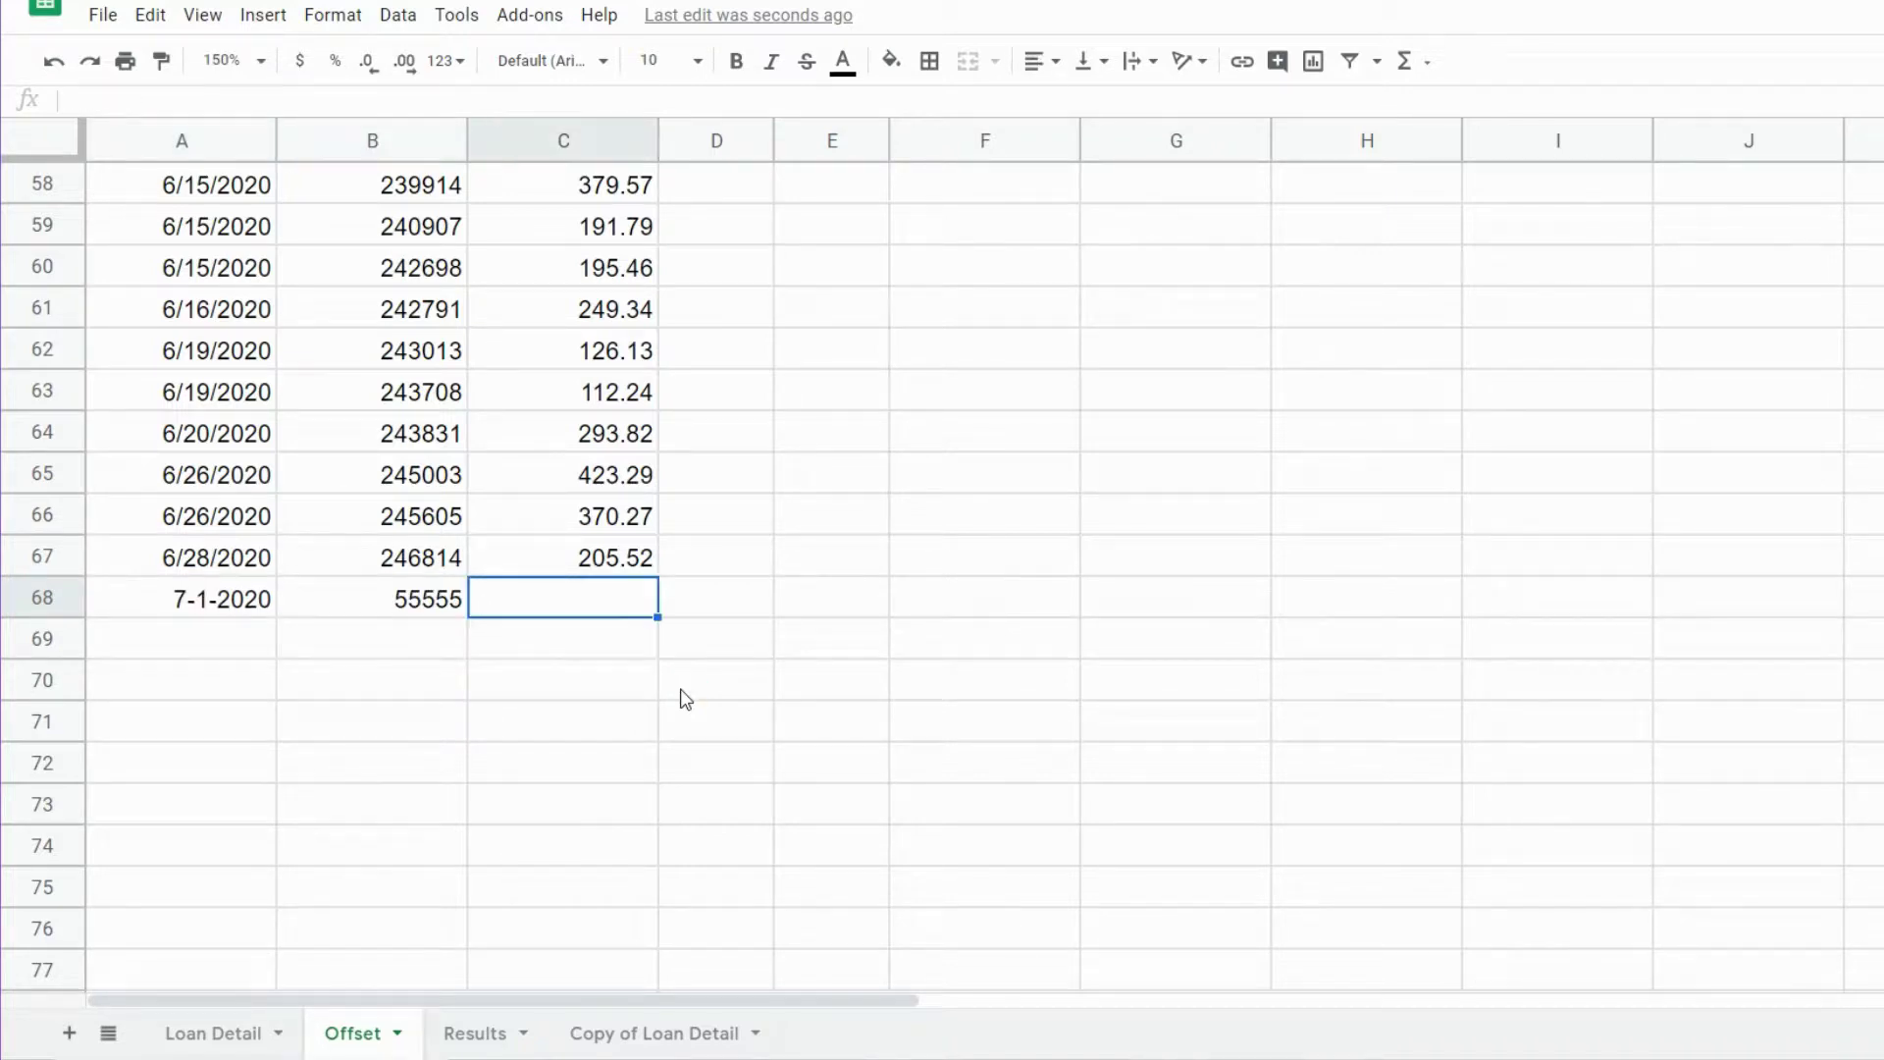
text(10)
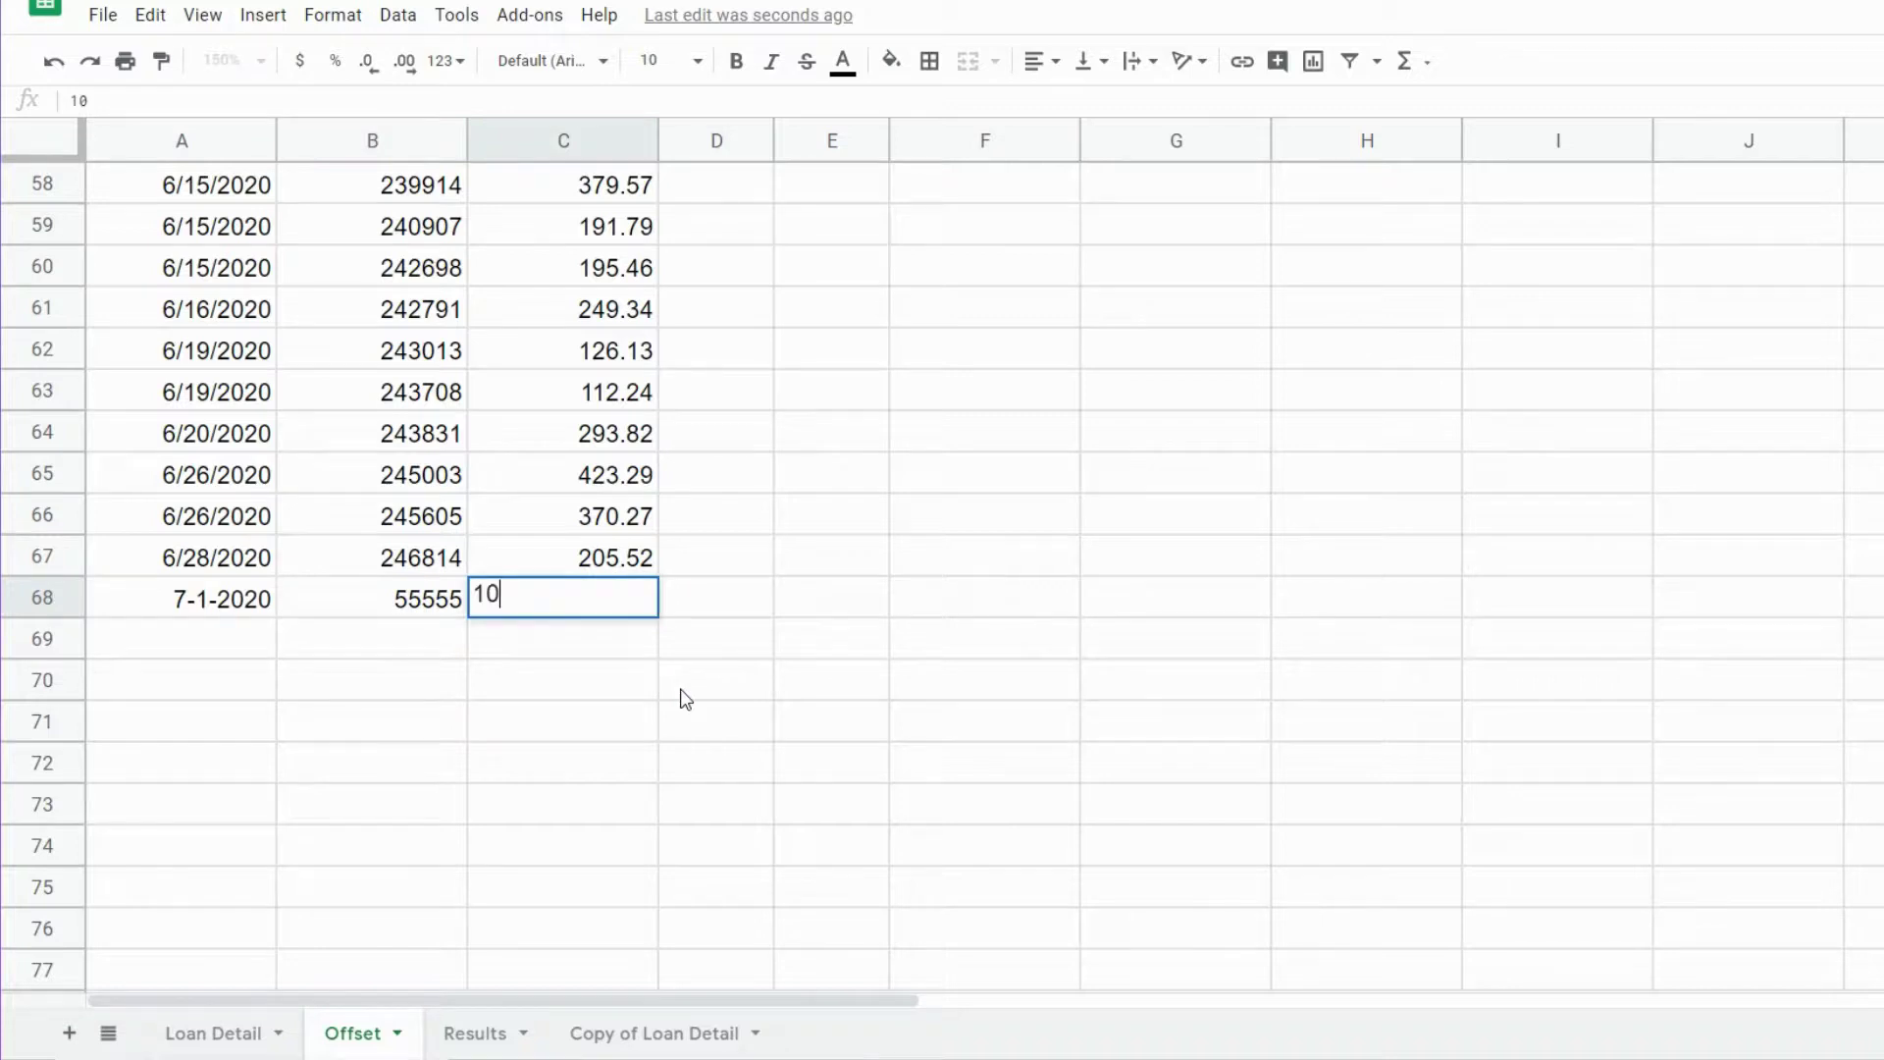
text(,0000)
key(Return)
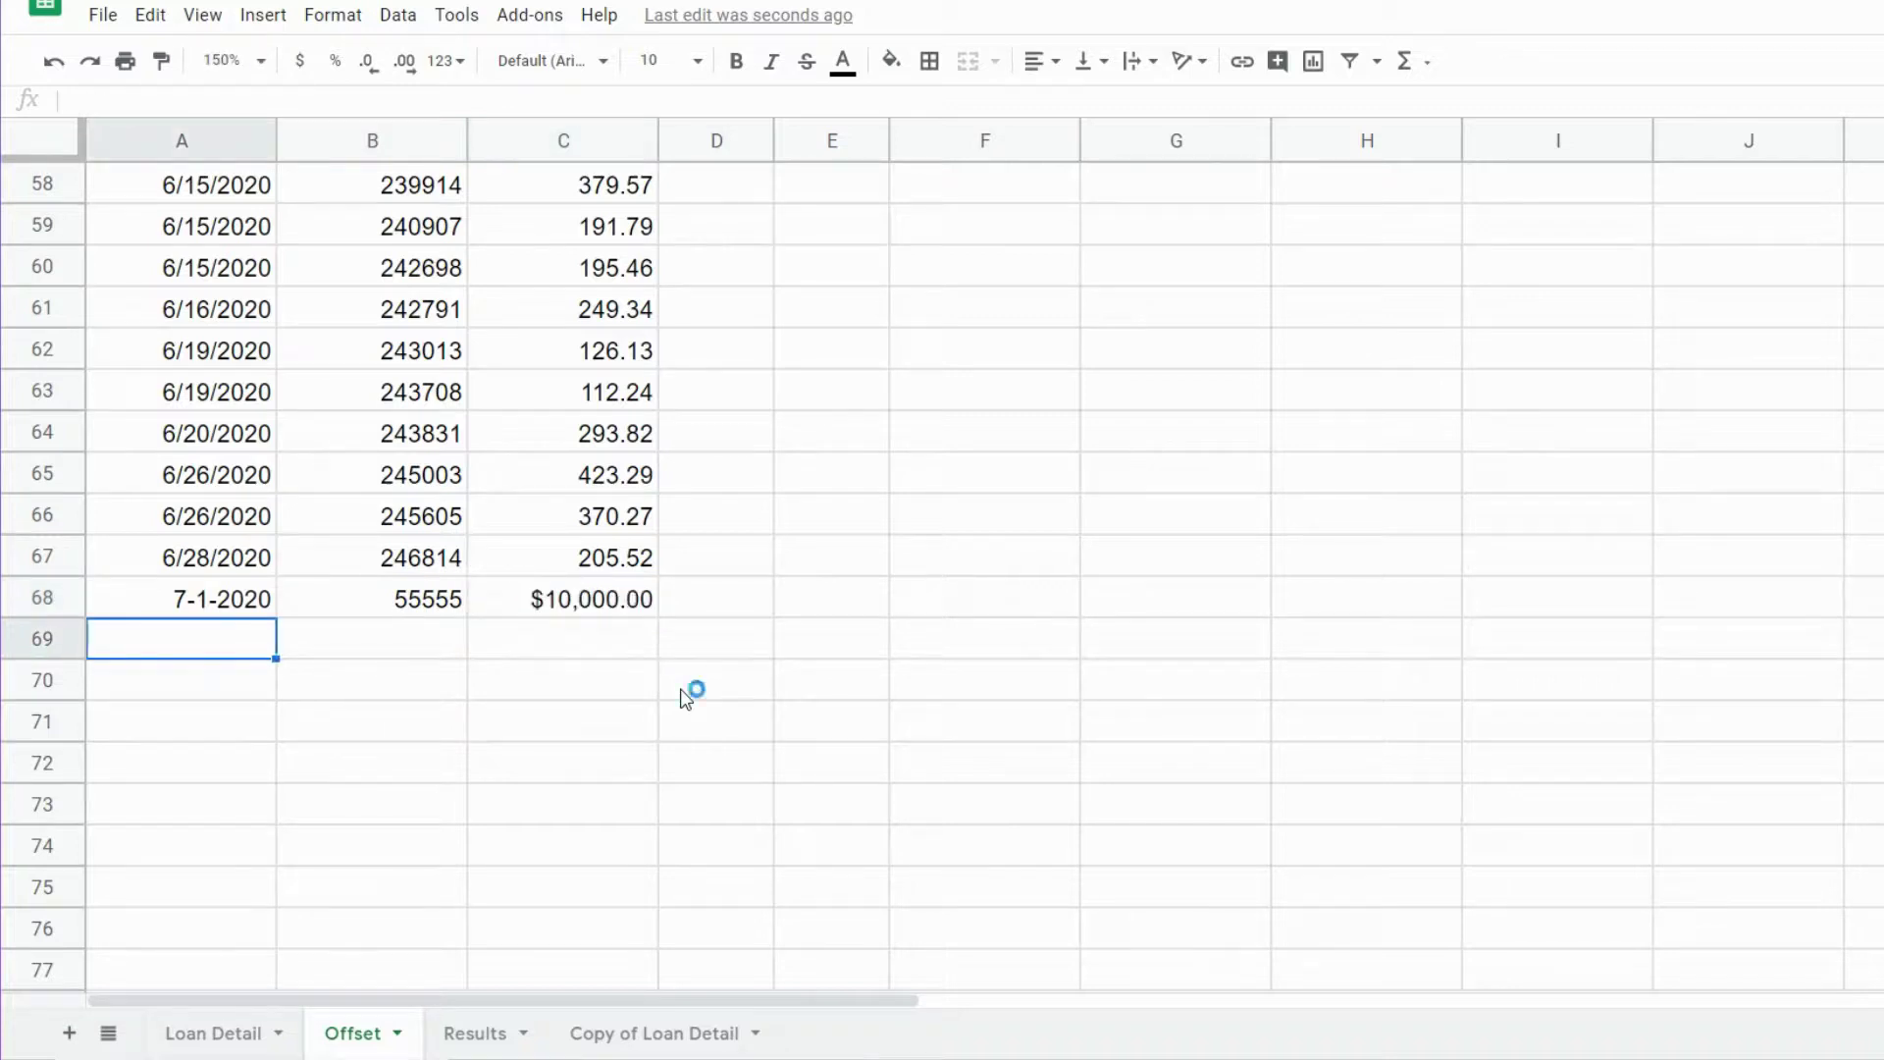
key(Up)
key(ctrl+Home)
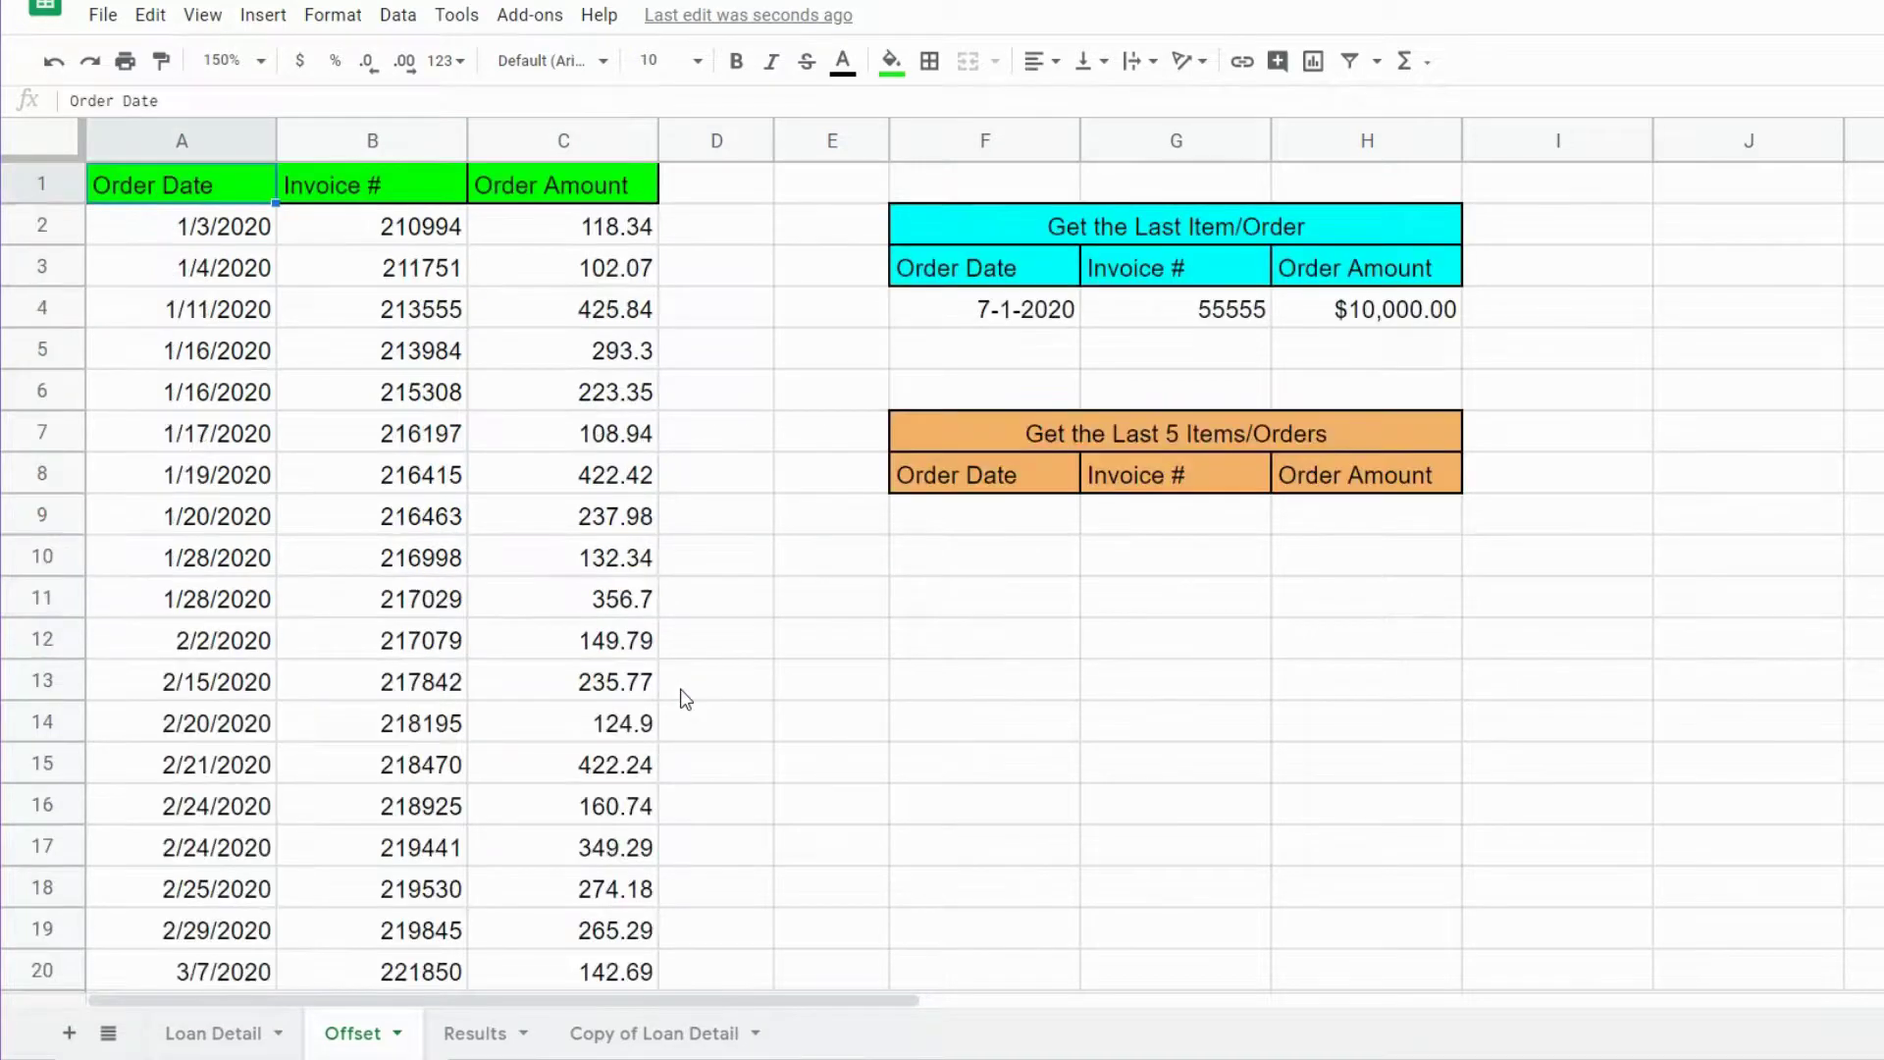
click(1136, 327)
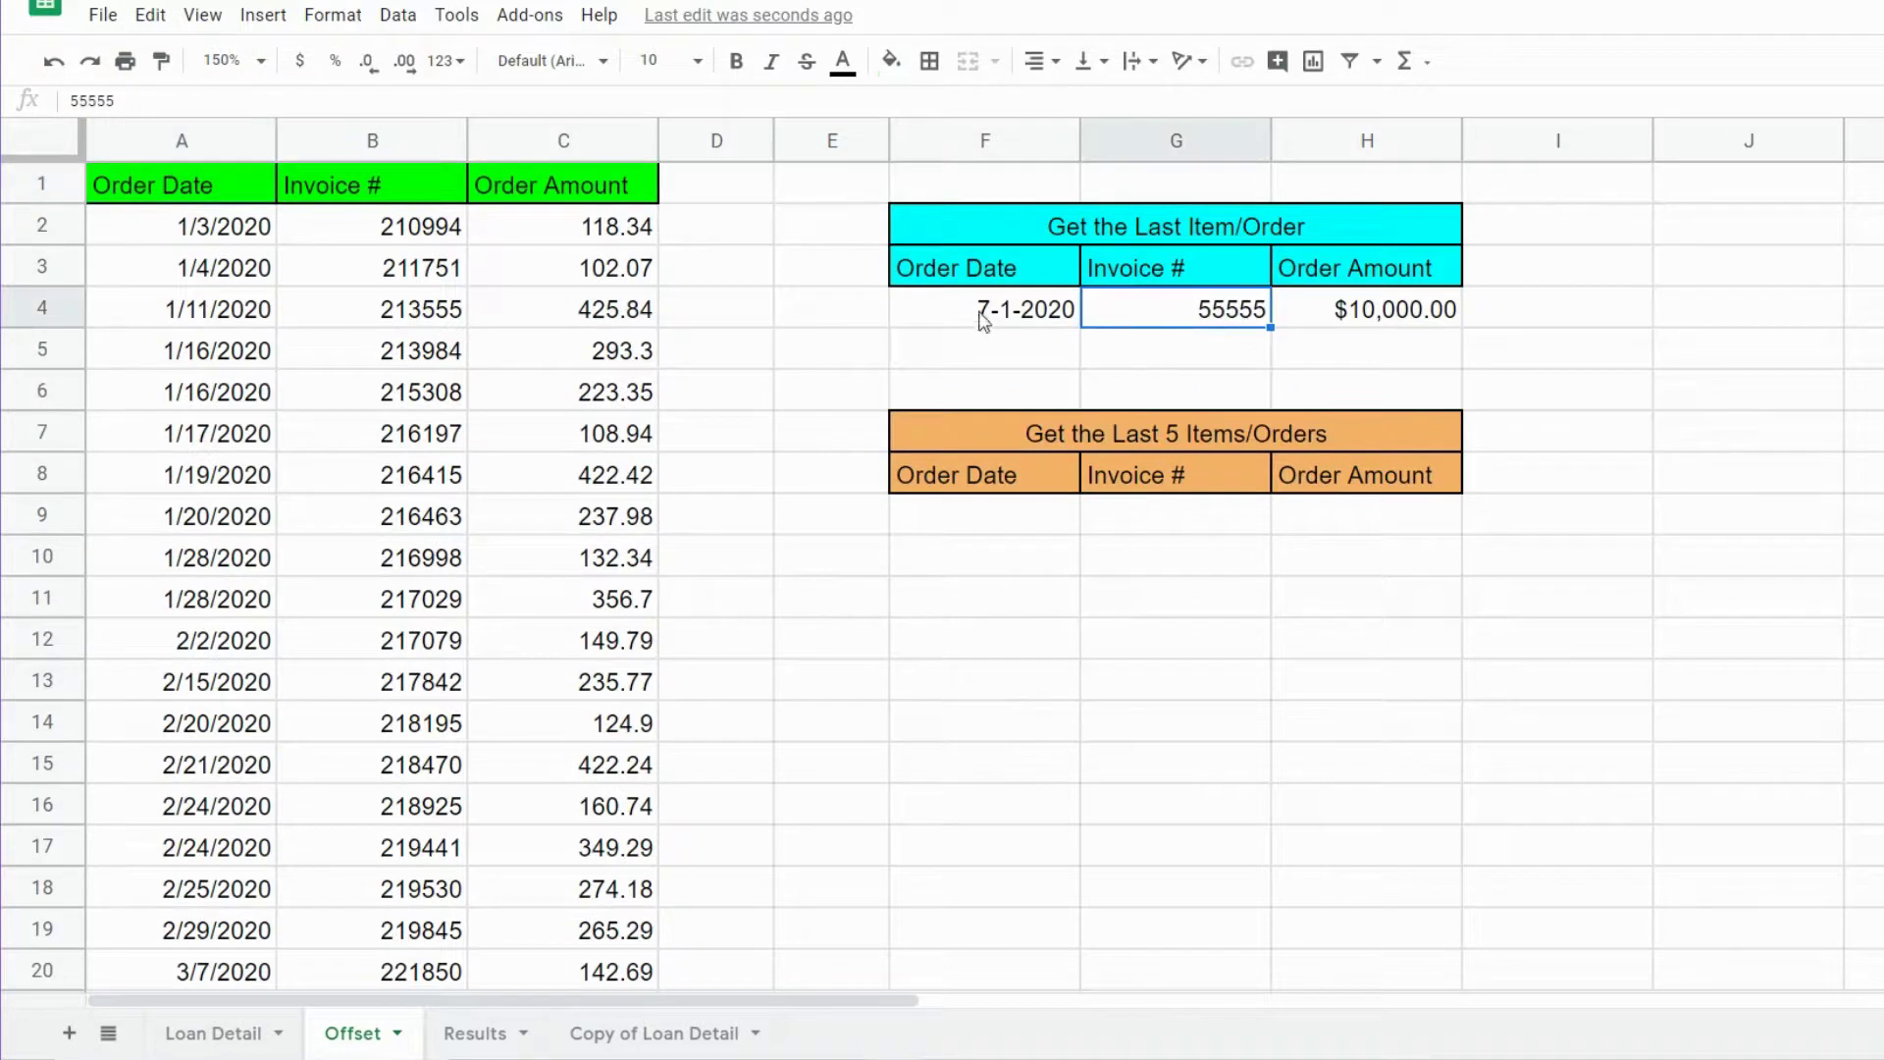
key(Left)
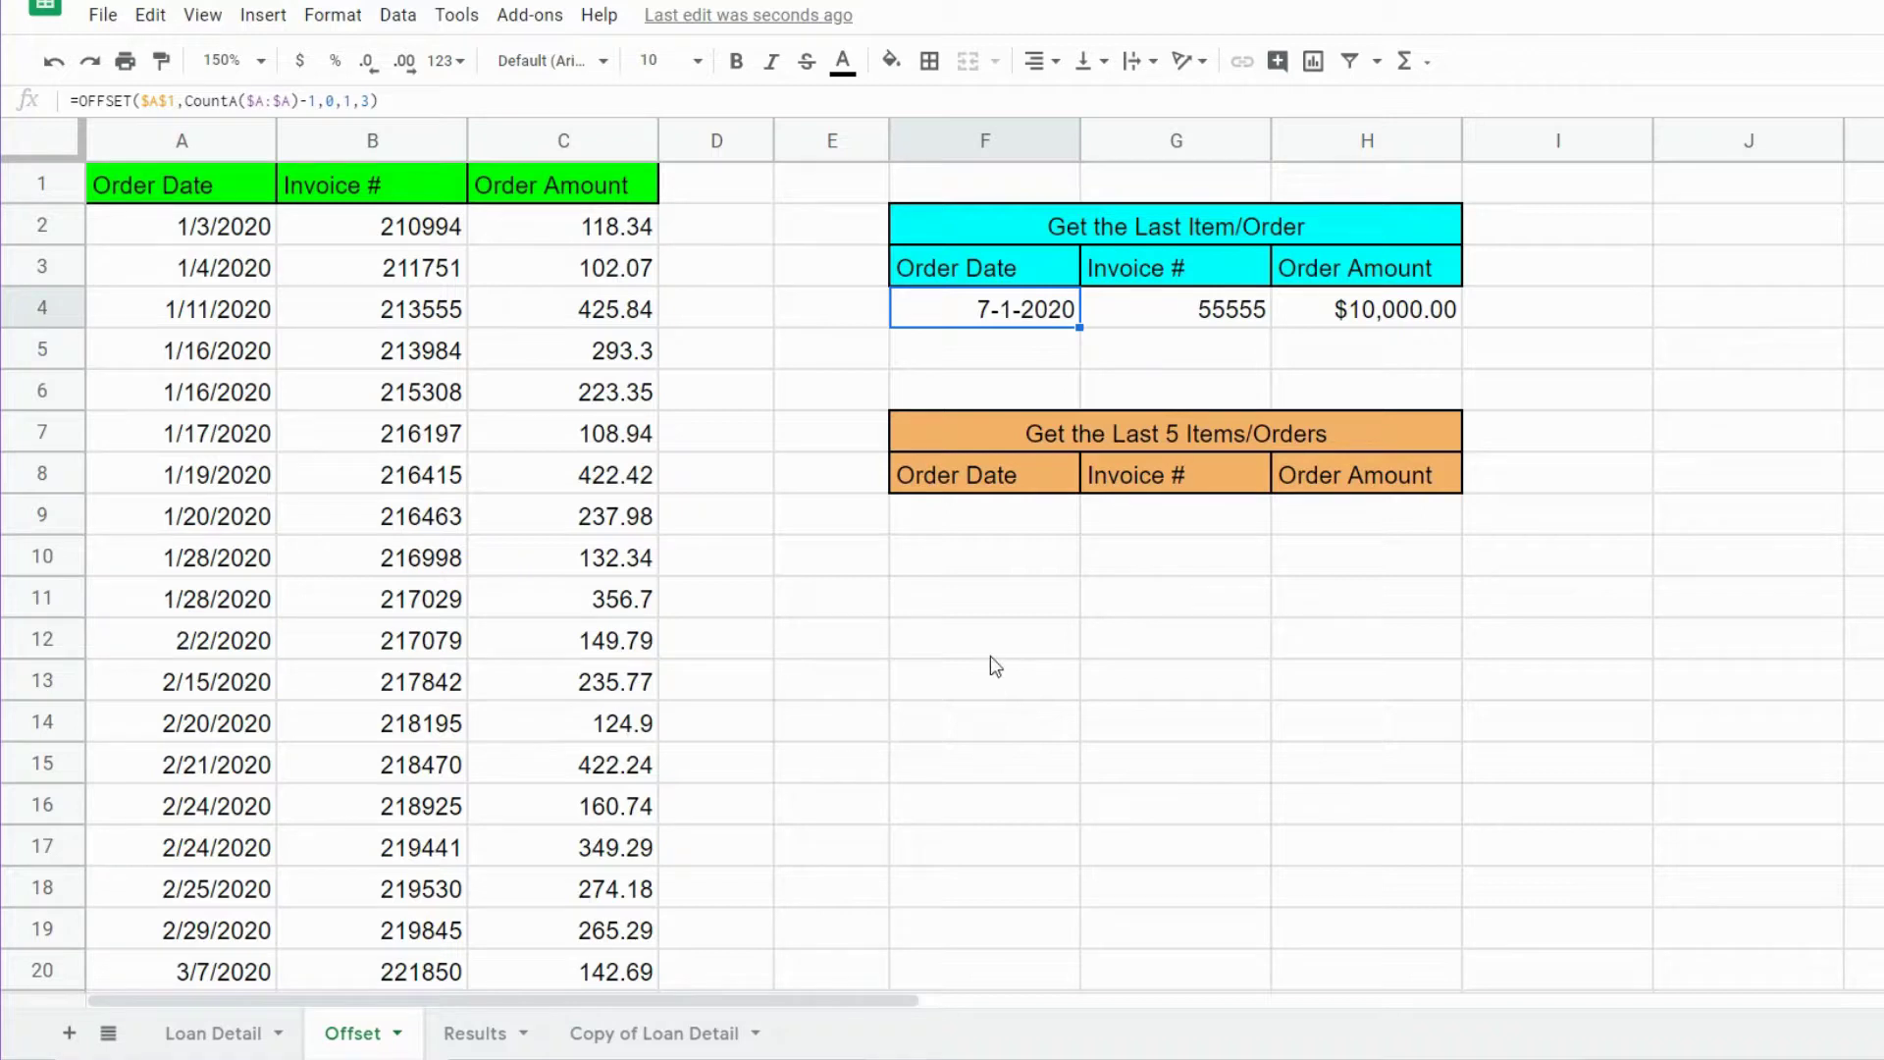
- Enter =OFFSET($A$1,CountA($A:$A)-5,0,5,3) in F9 so F9:H13 show the last five orders
click(987, 515)
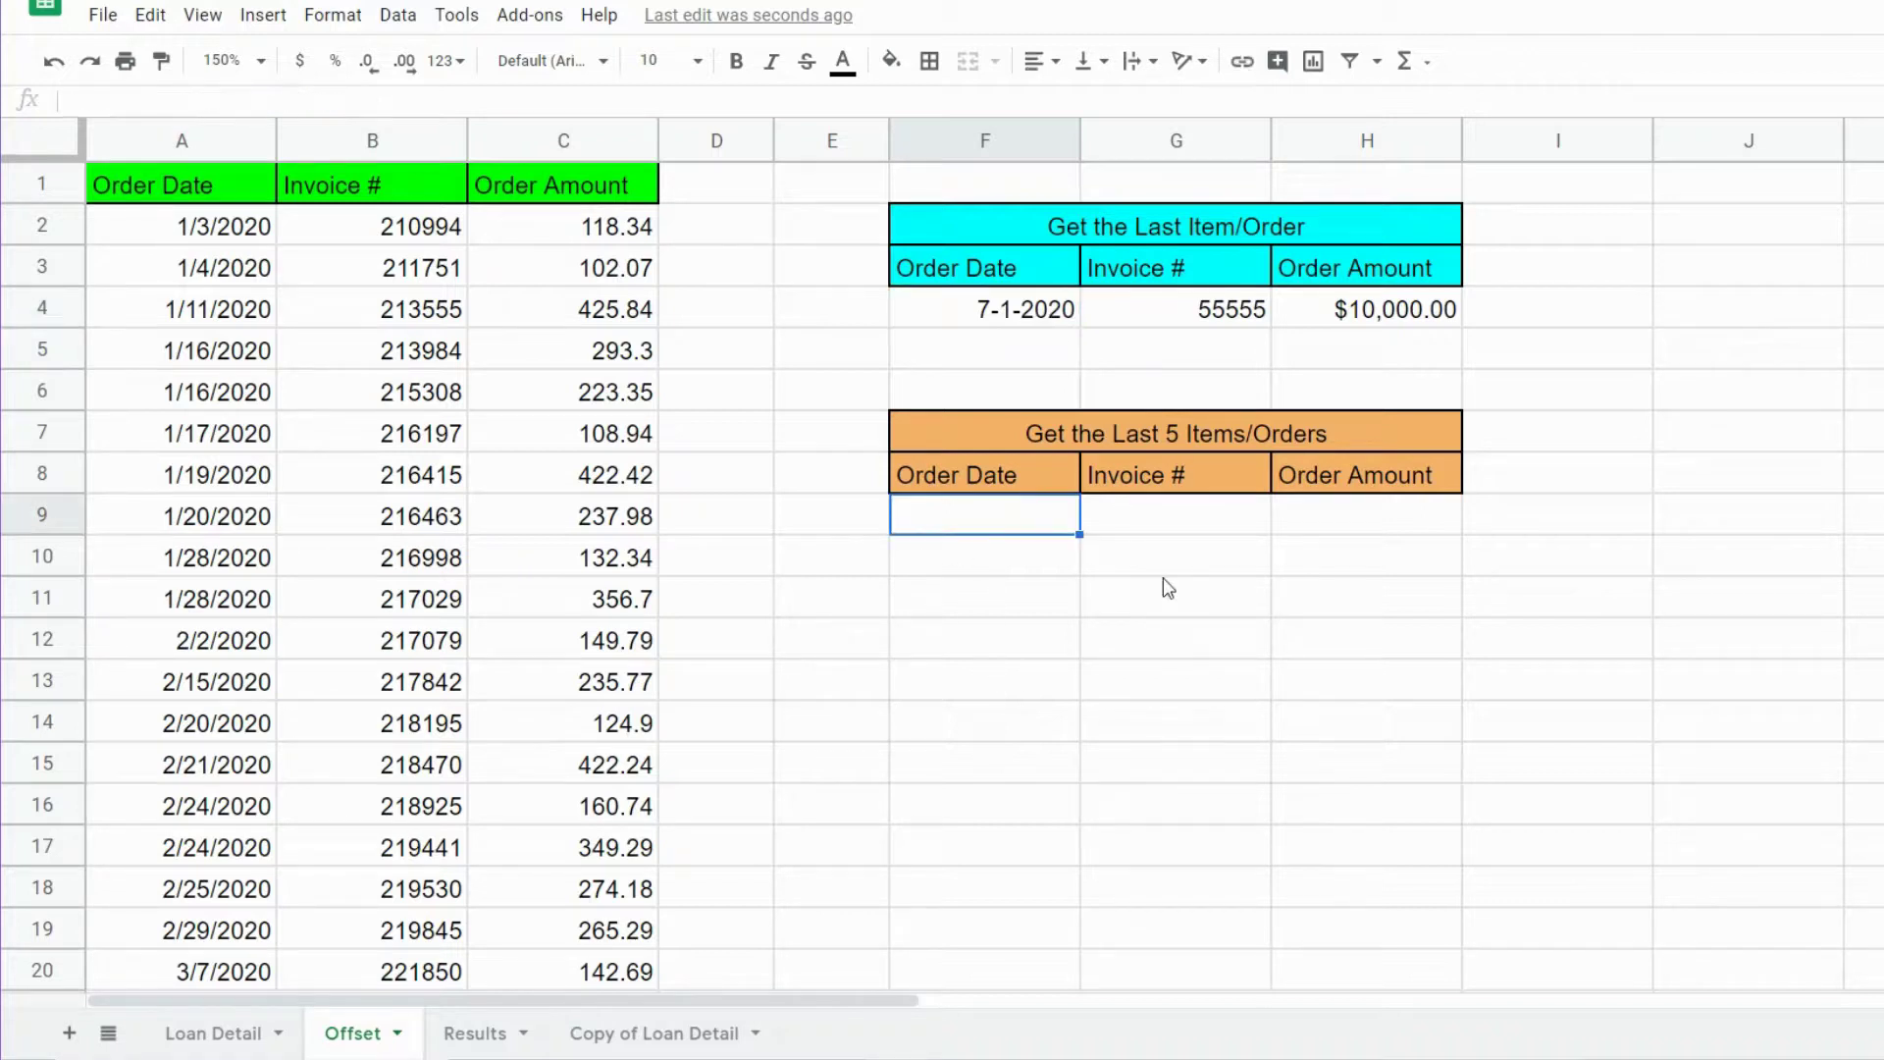
text(=S)
key(BackSpace)
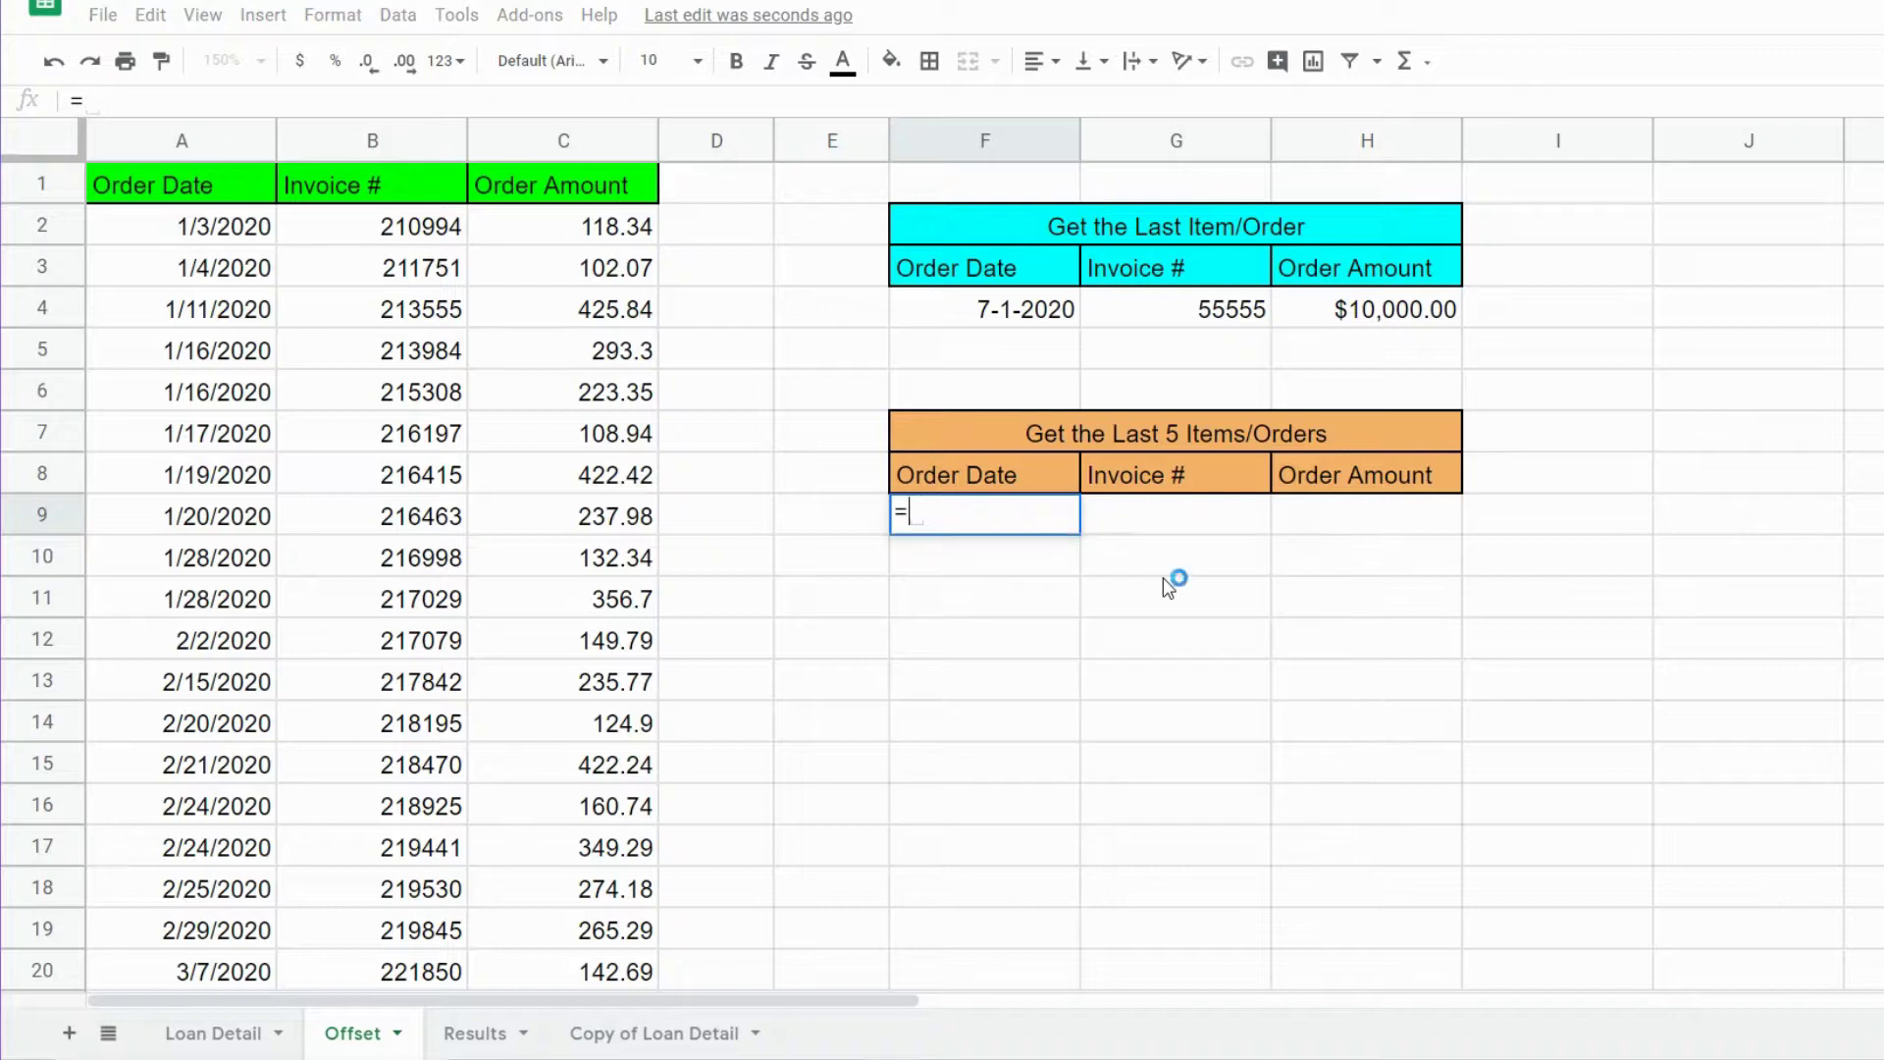
text(OFFSET()
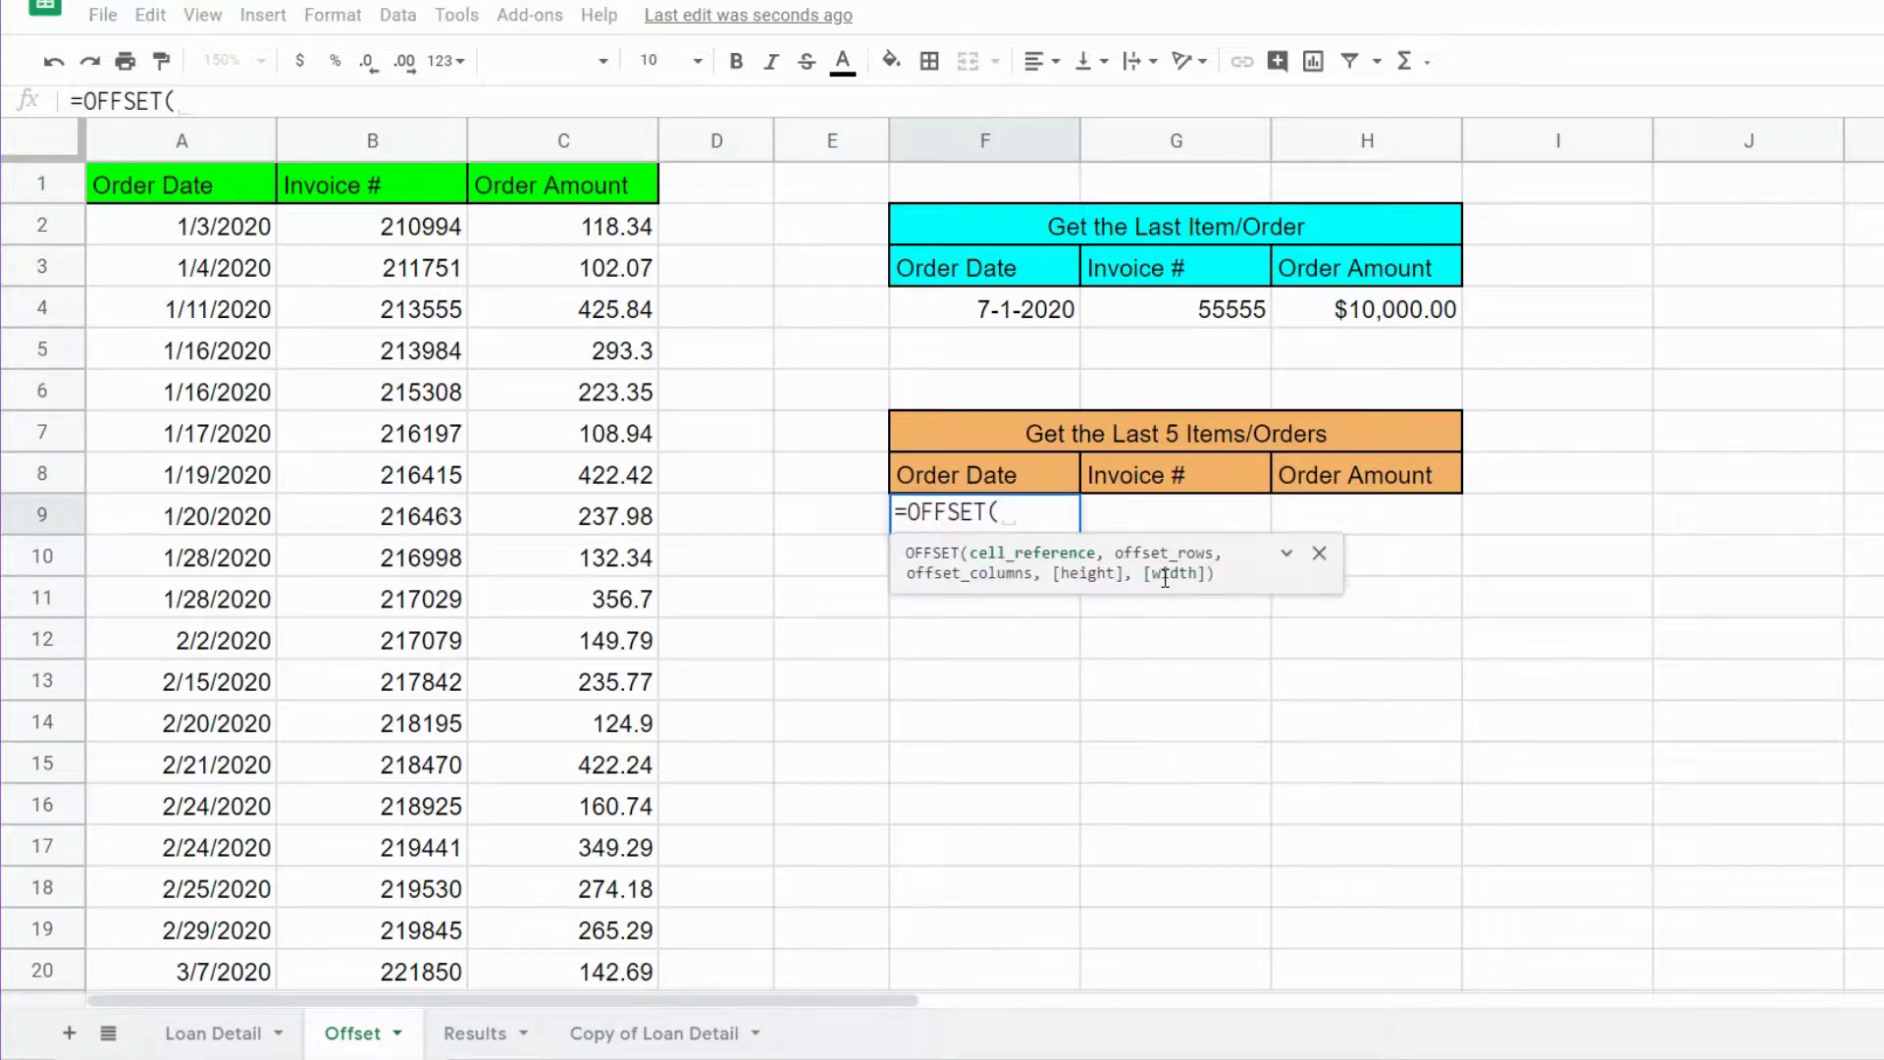
click(198, 175)
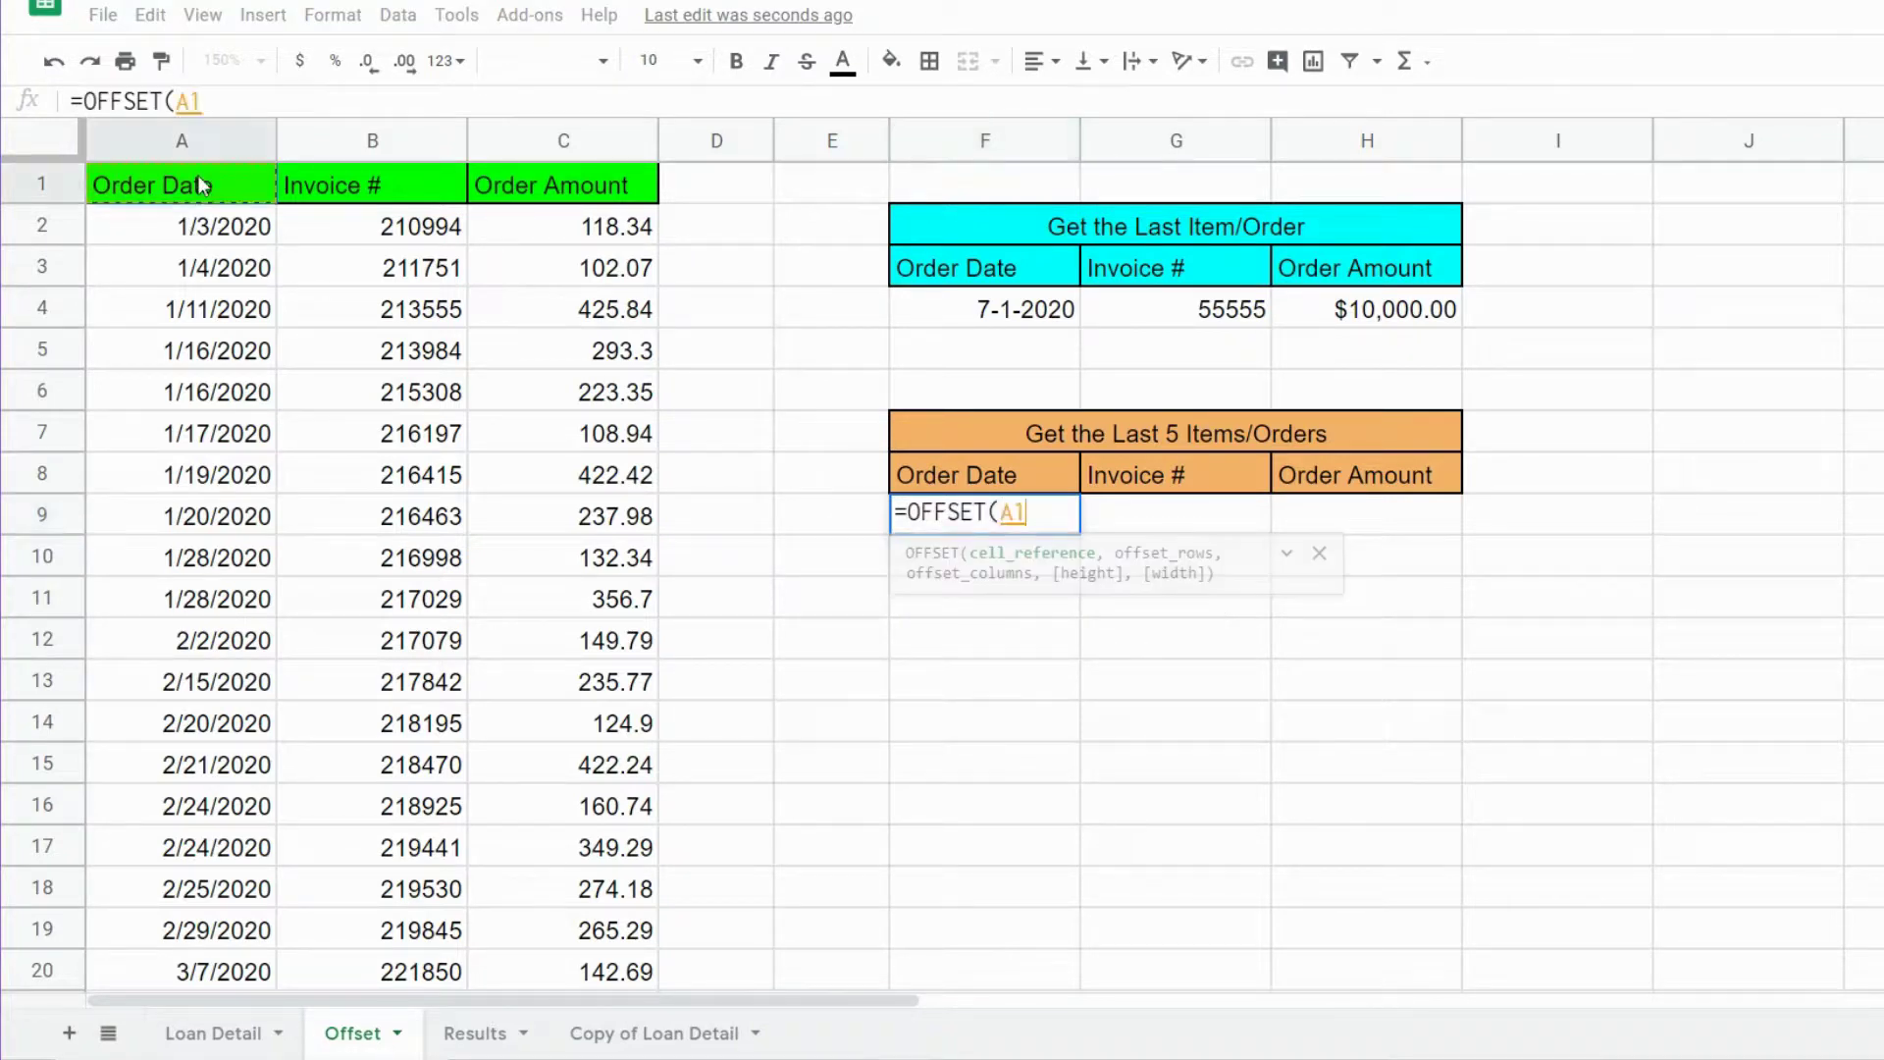
key(F4)
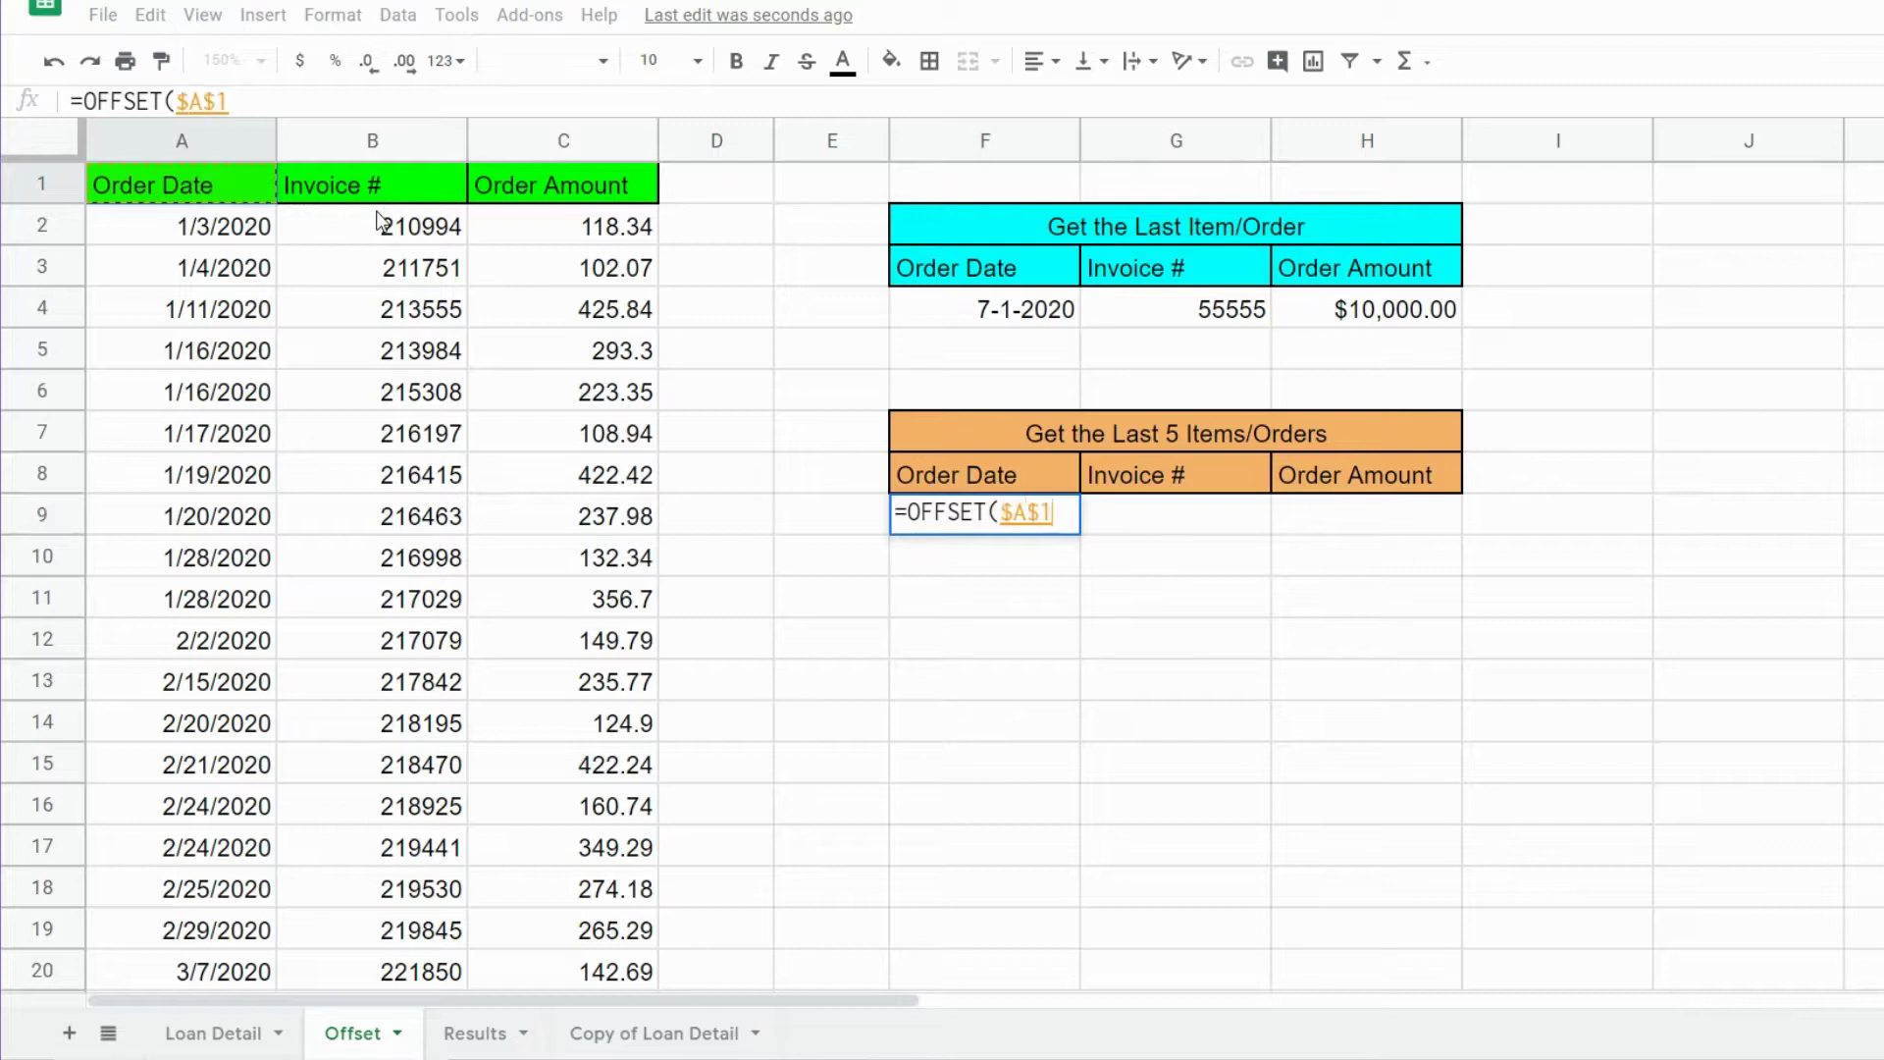
text(,)
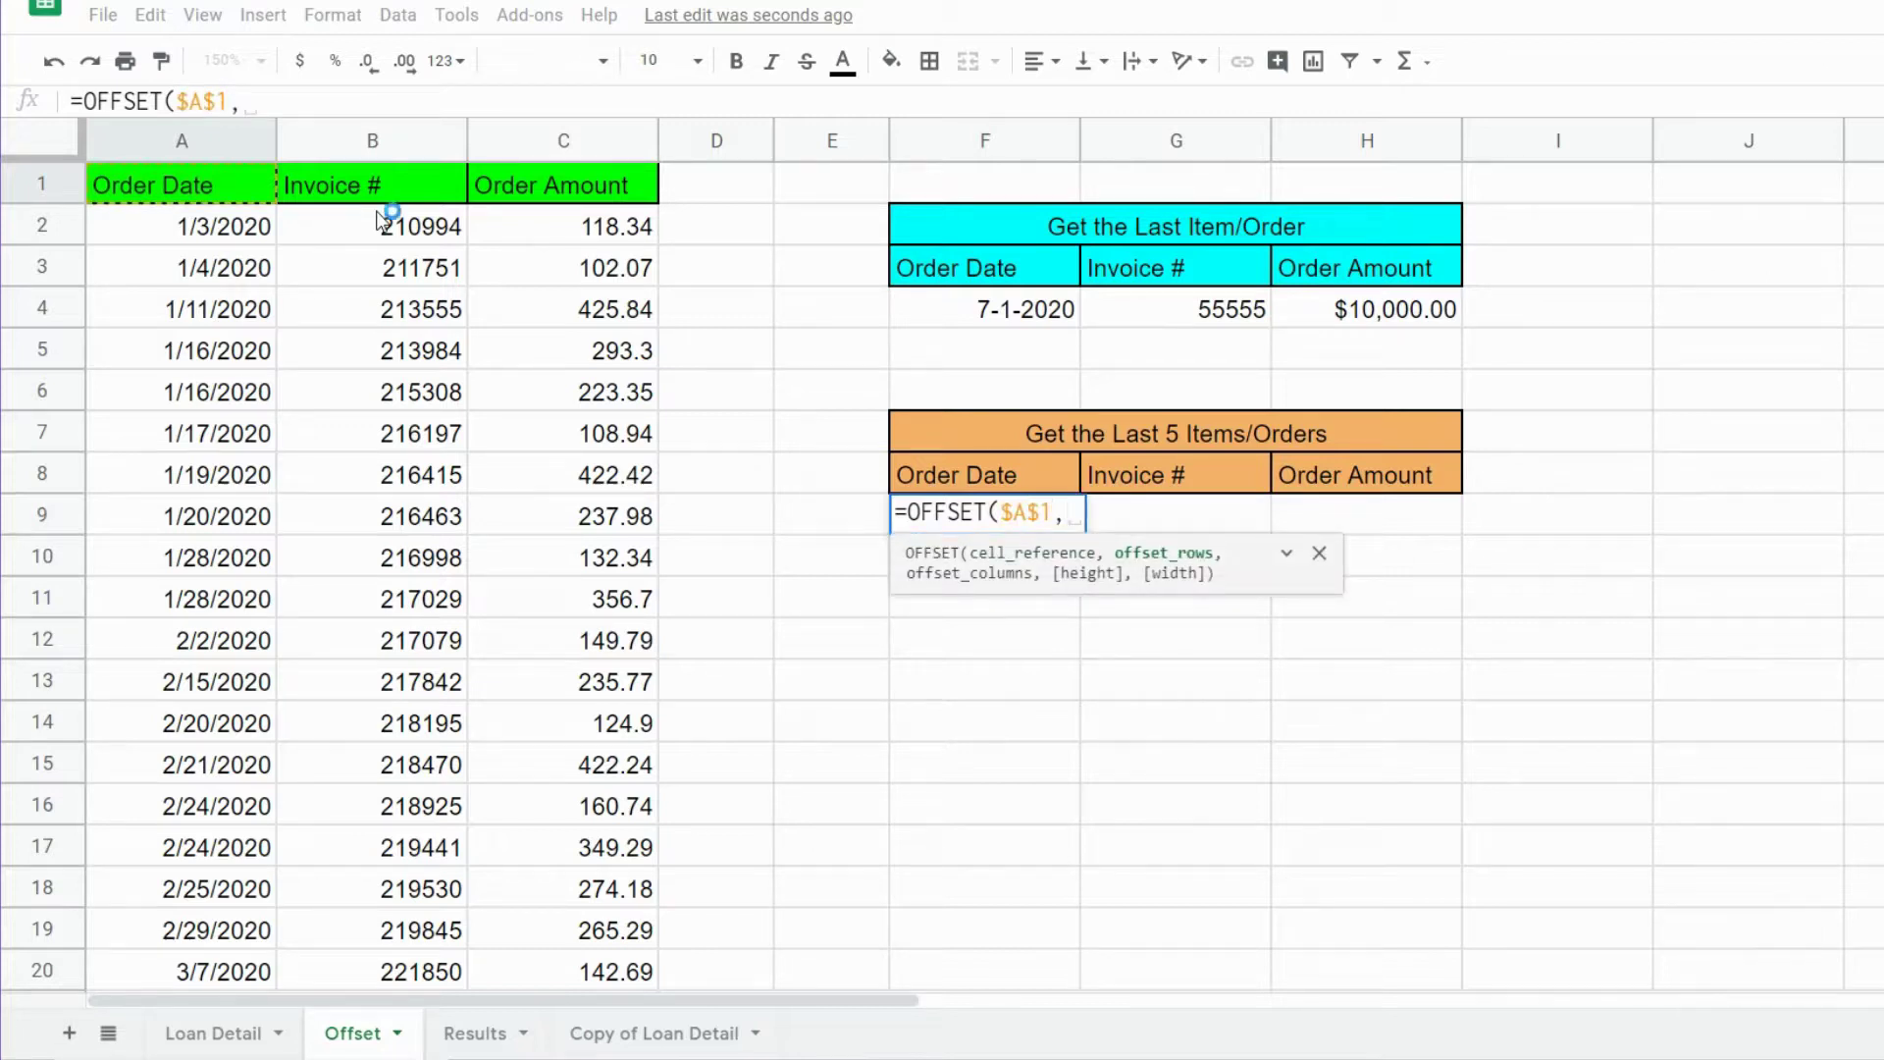
text(Counta)
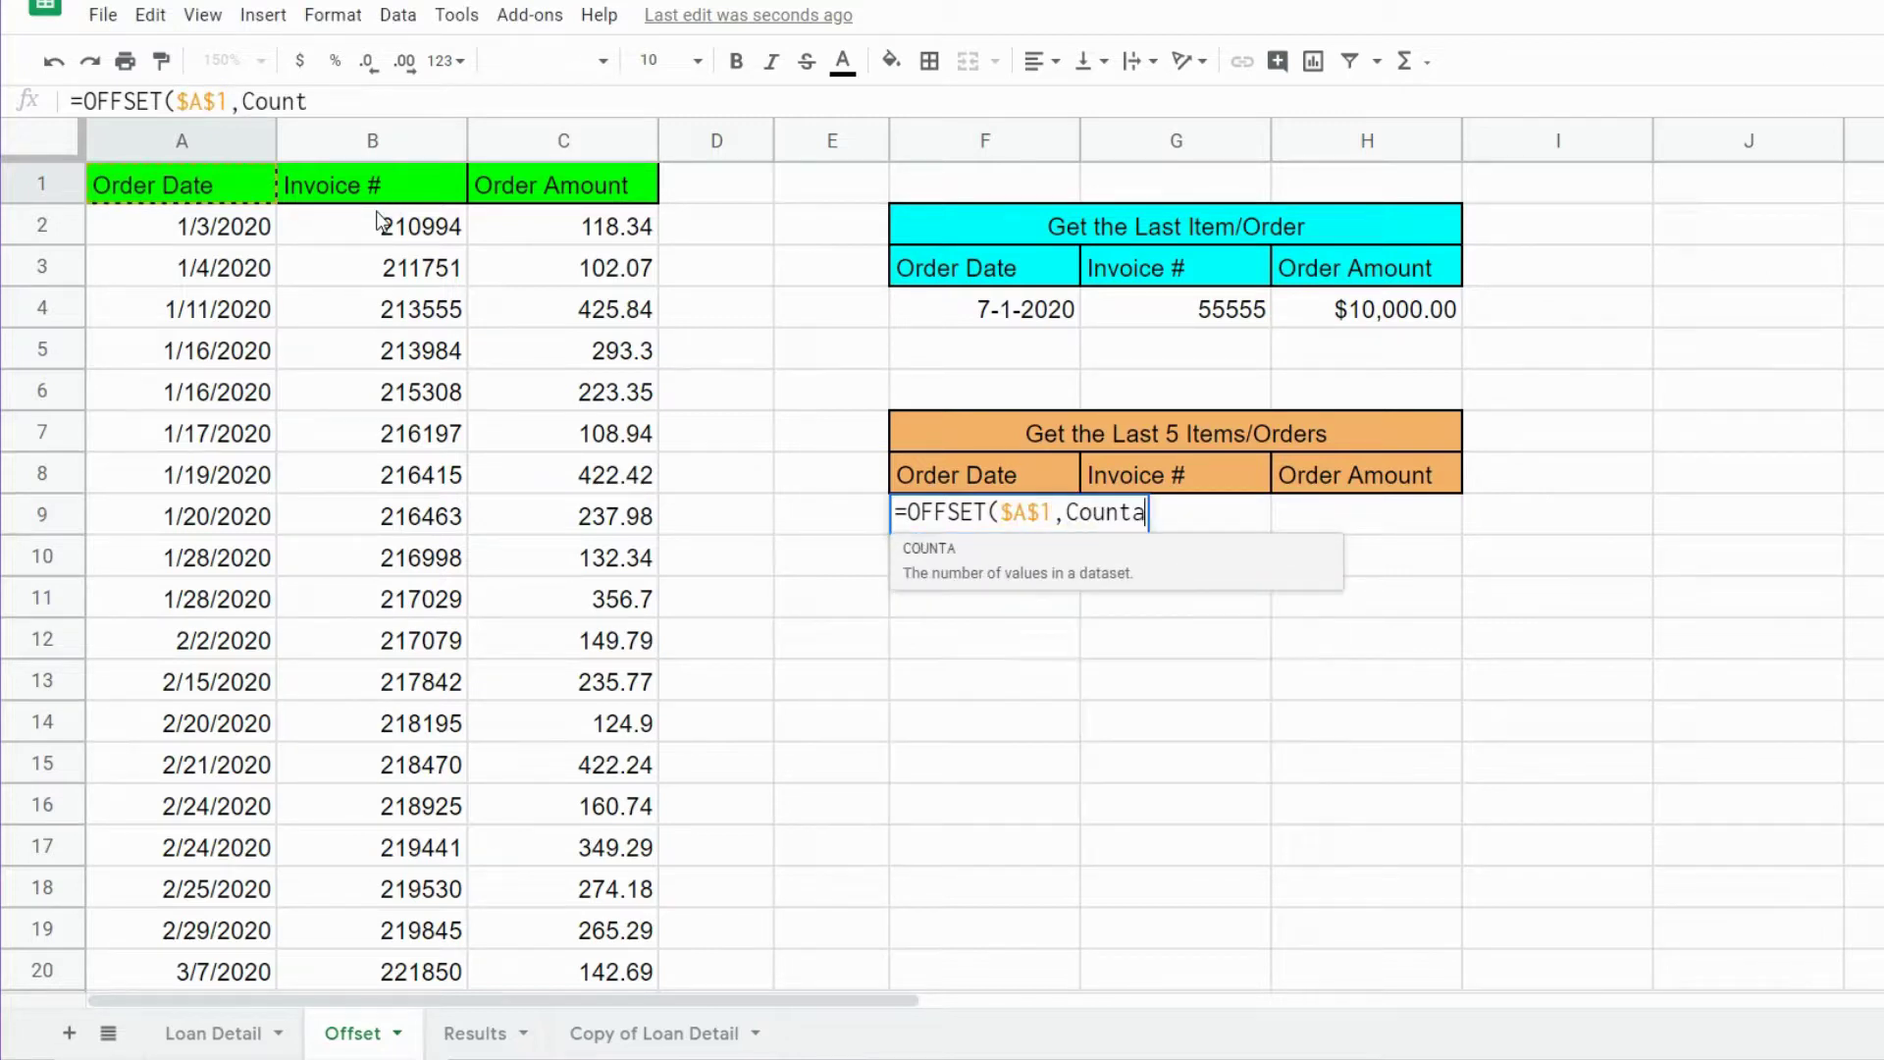
text(()
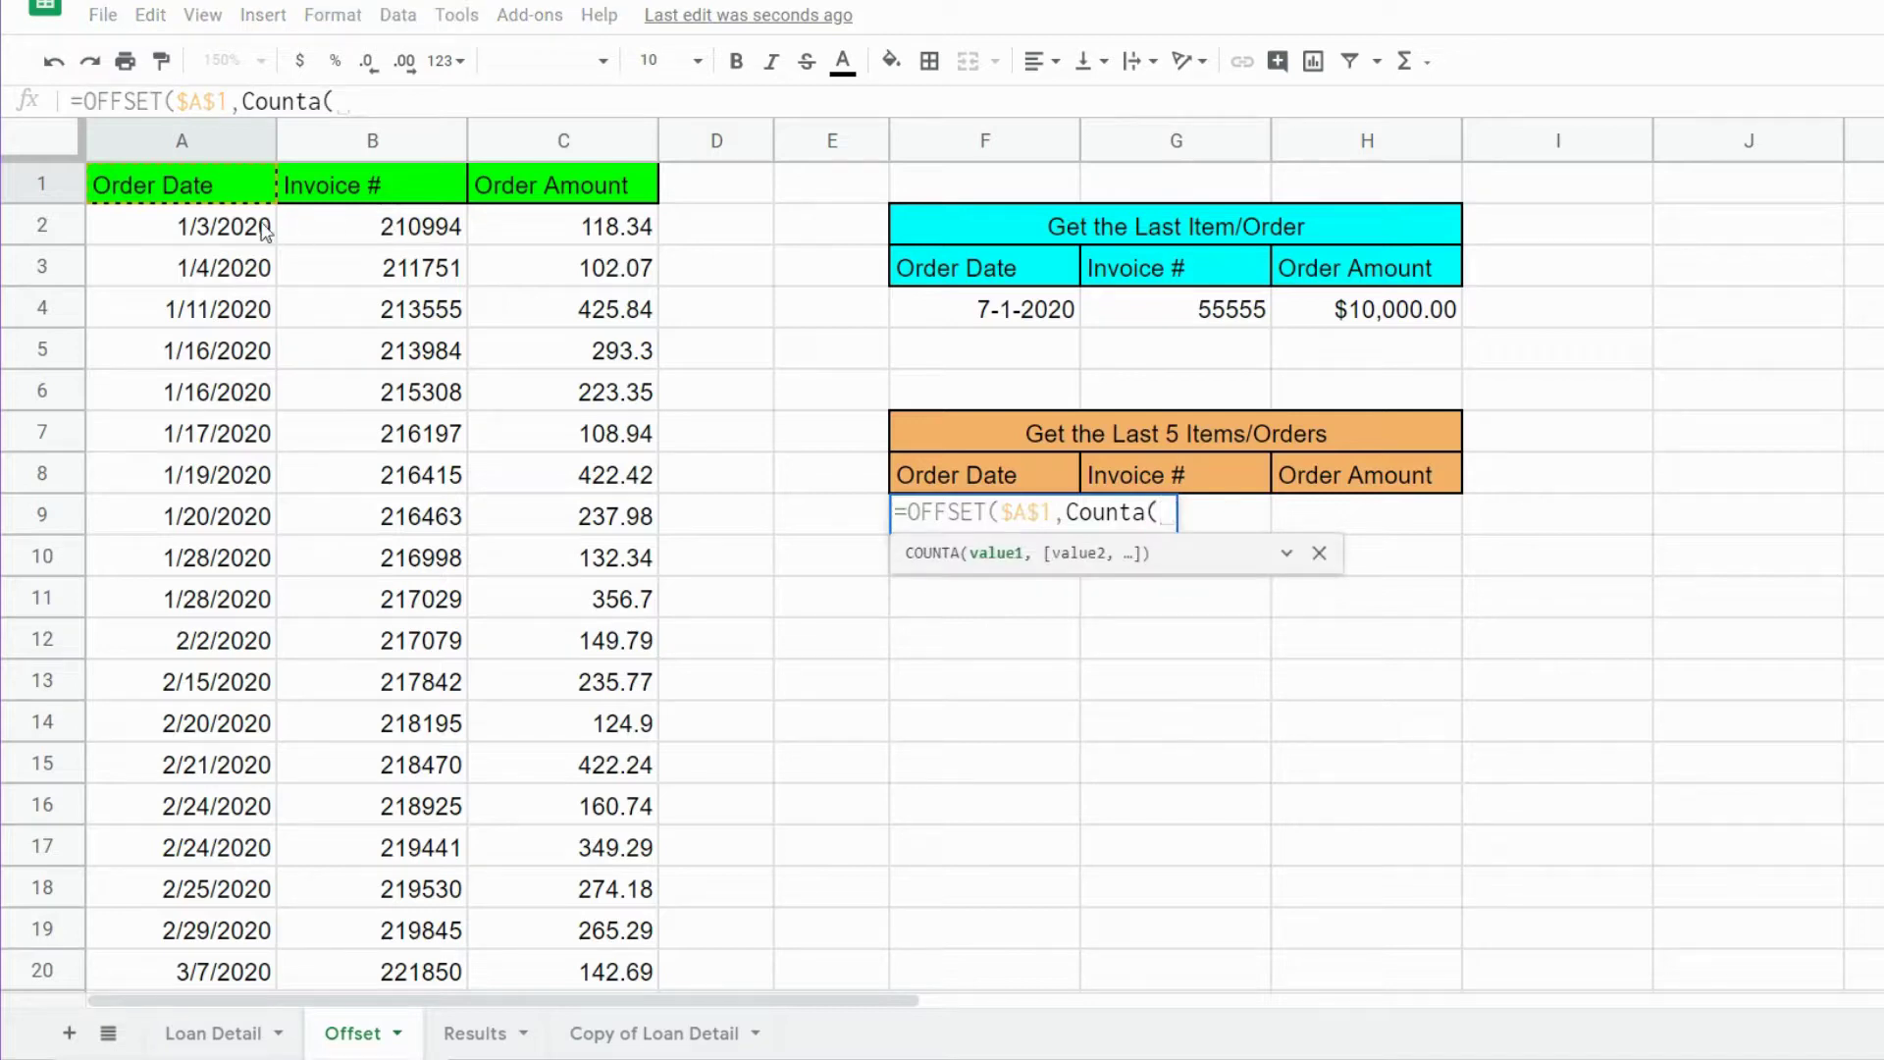
click(206, 150)
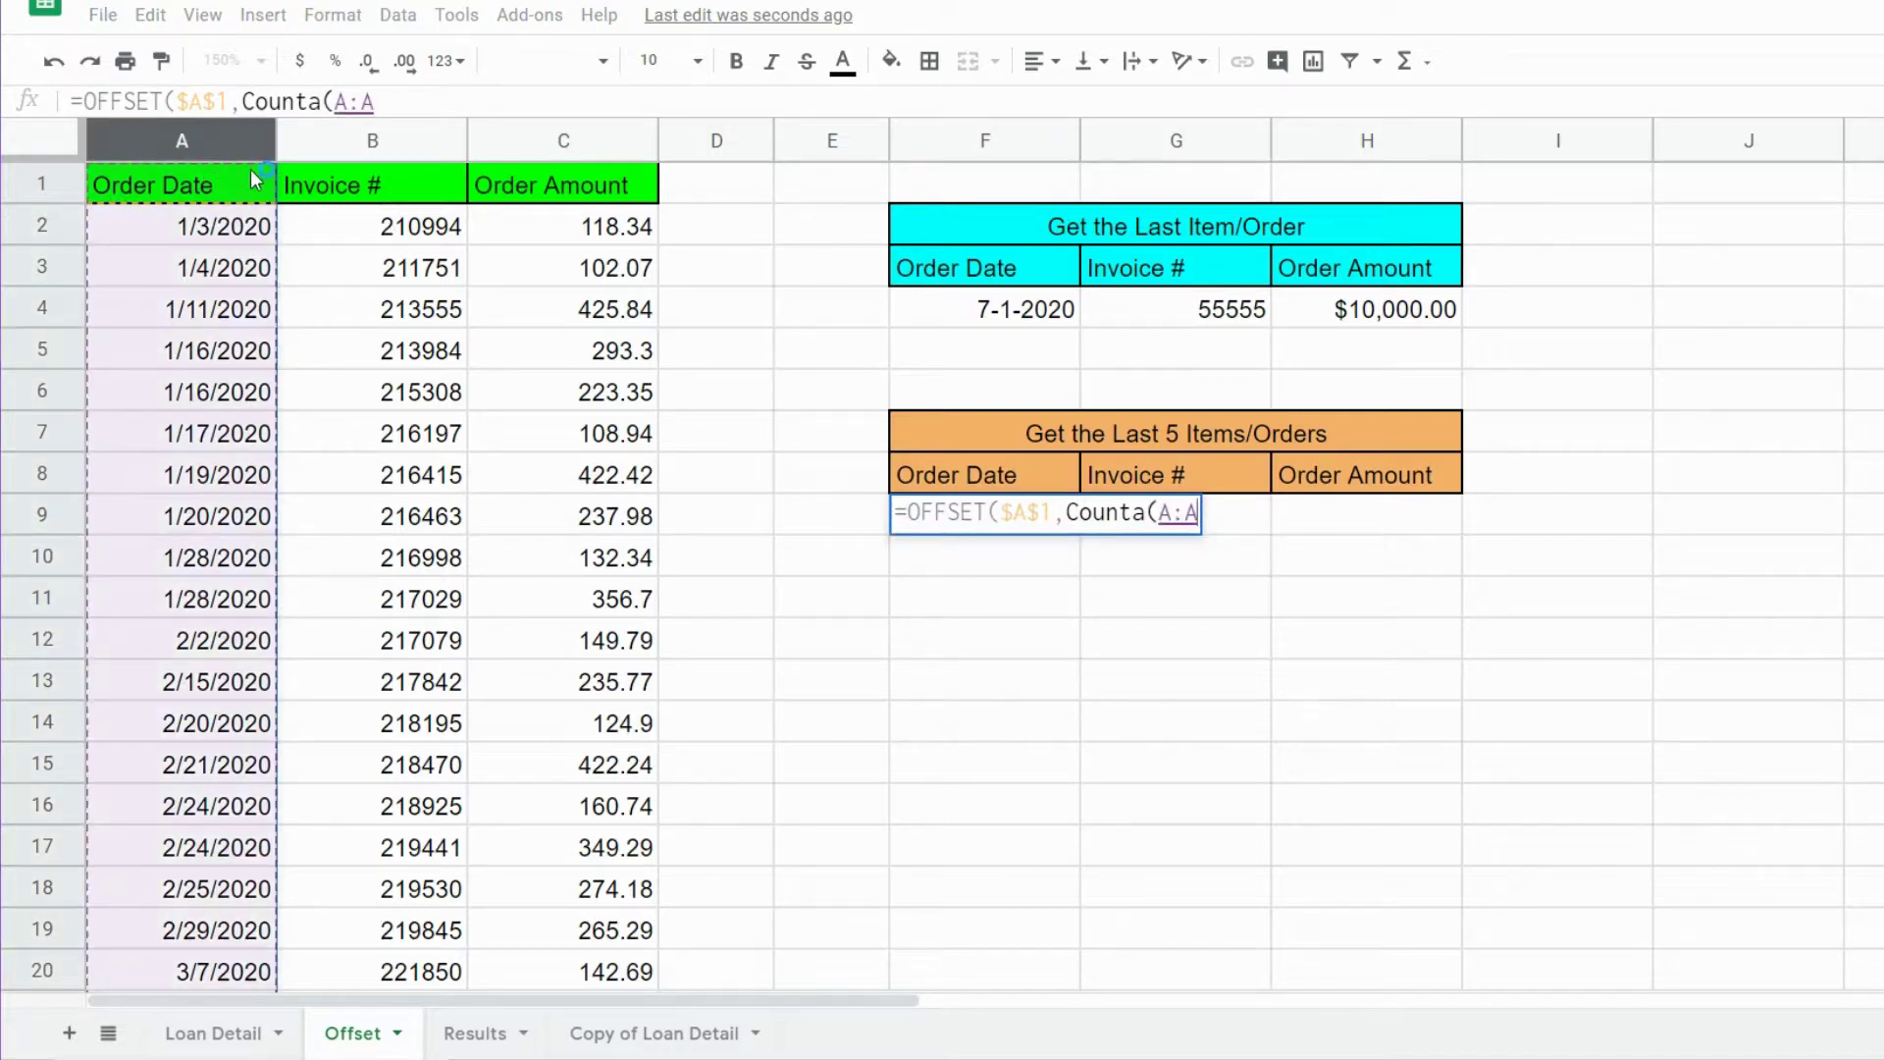
key(F4)
text())
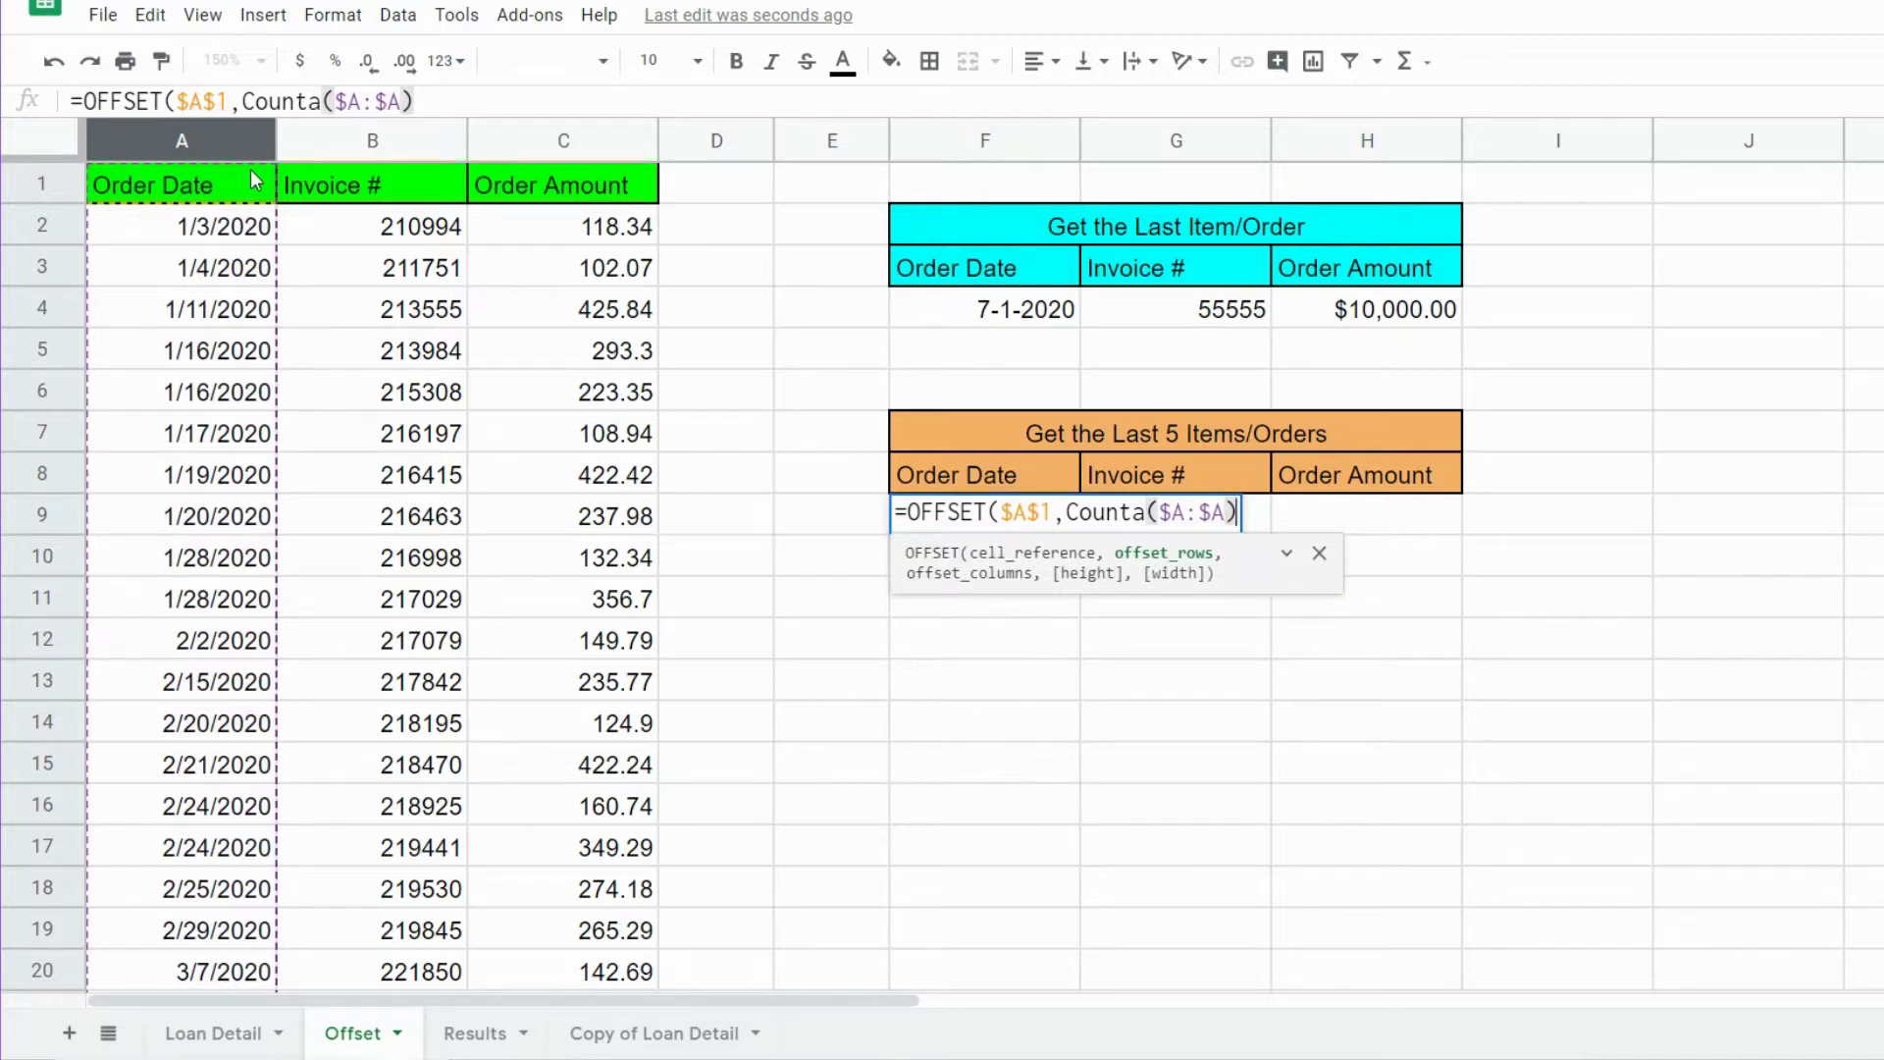
text(-5)
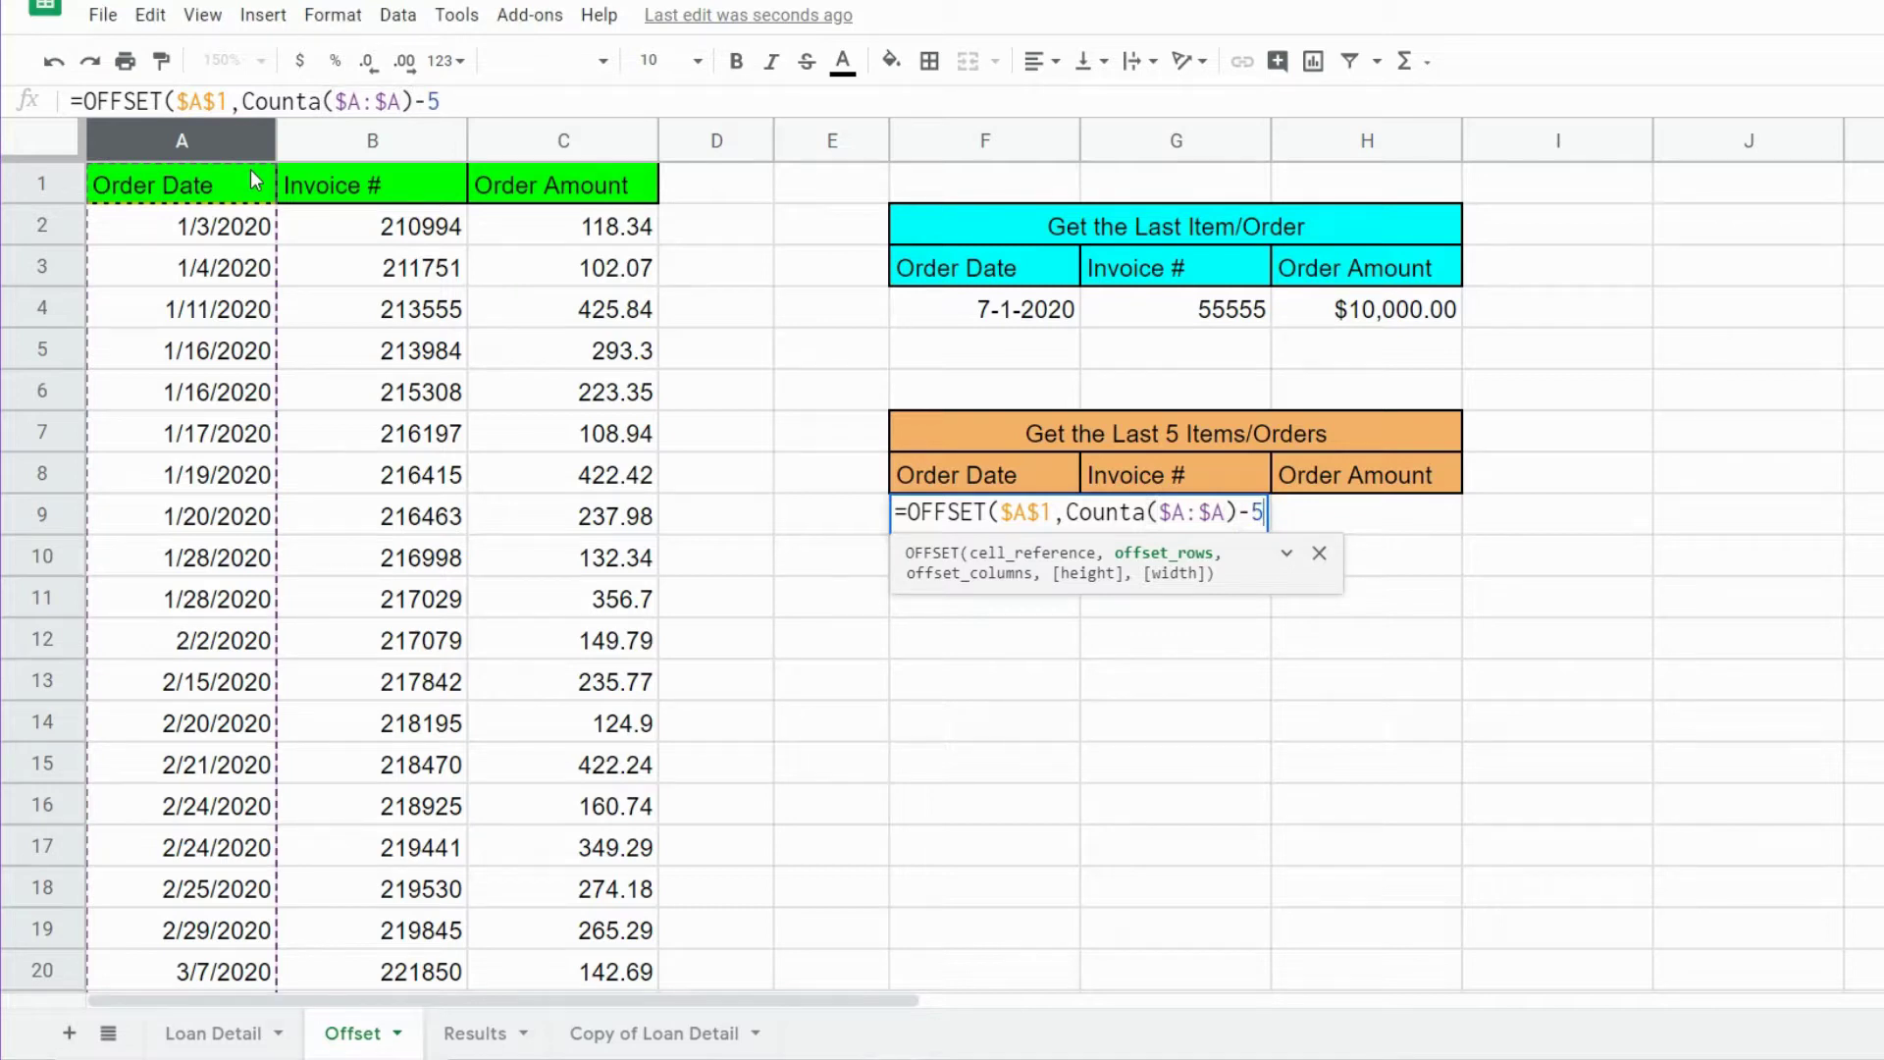
text(,)
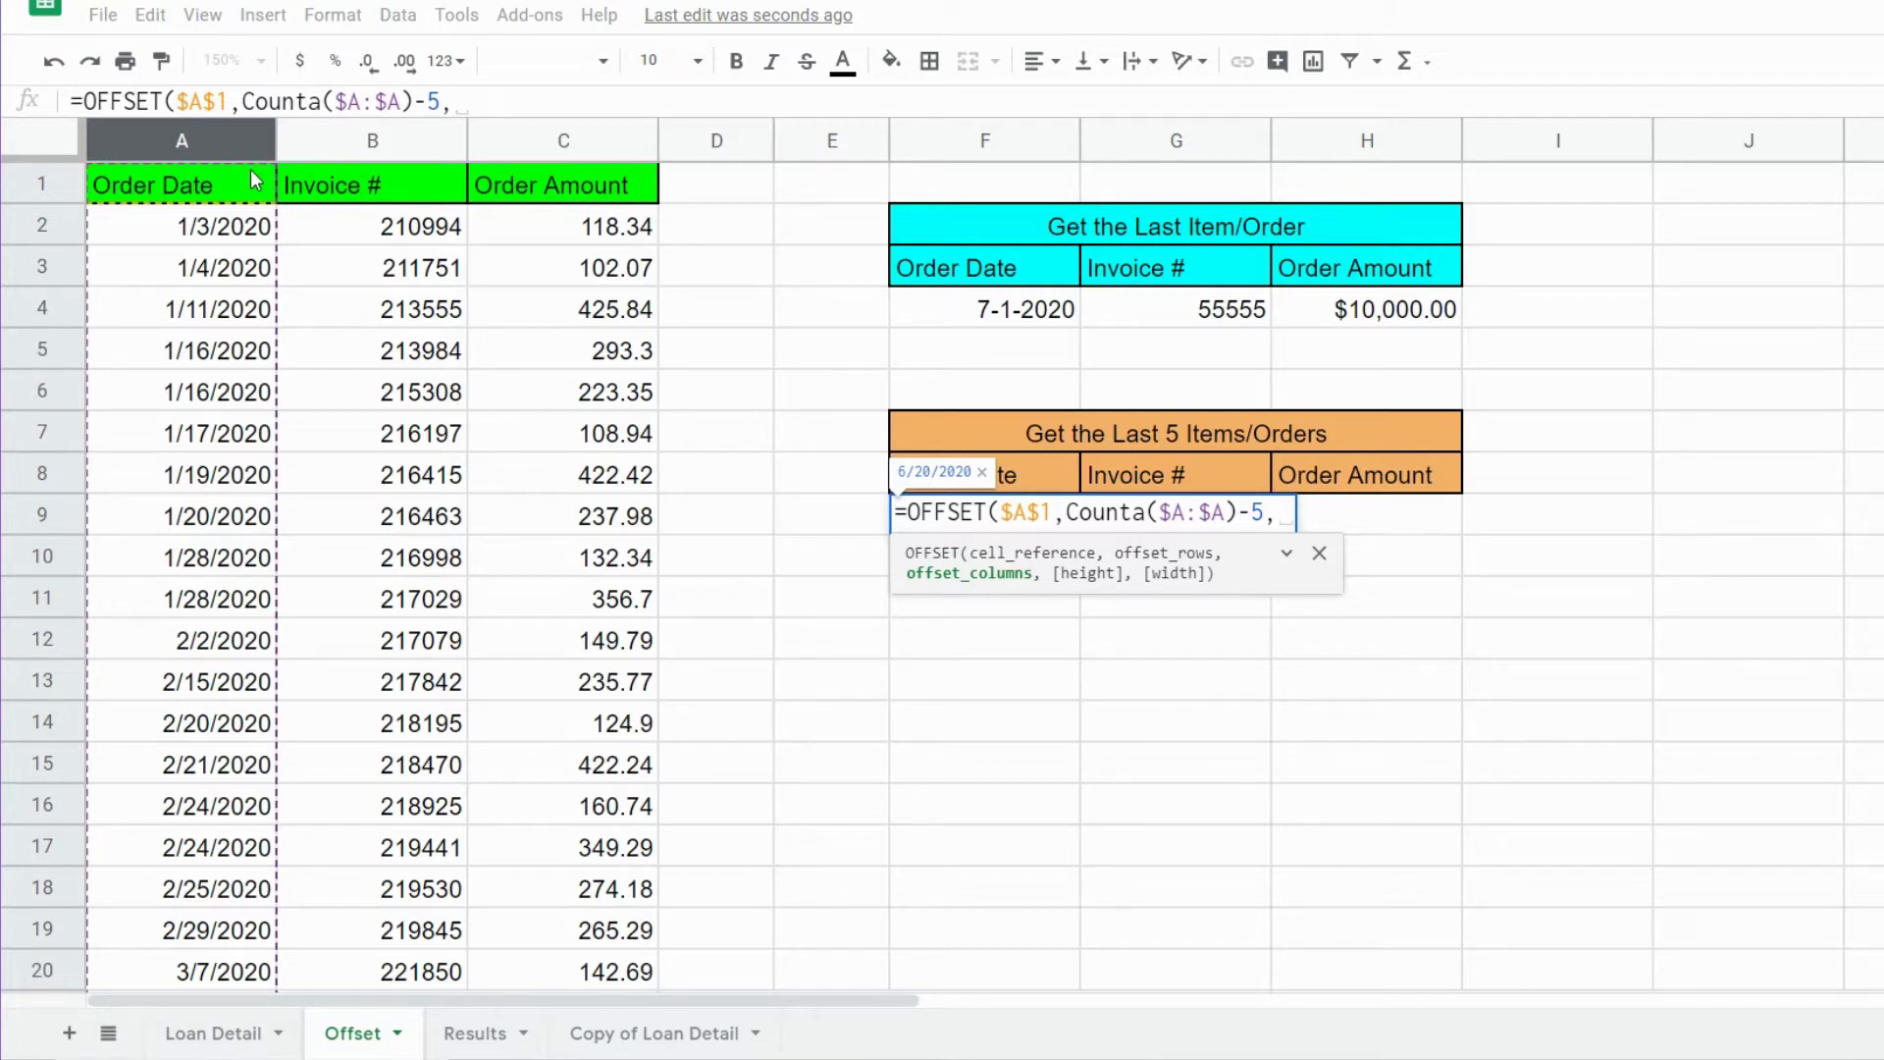
text(0)
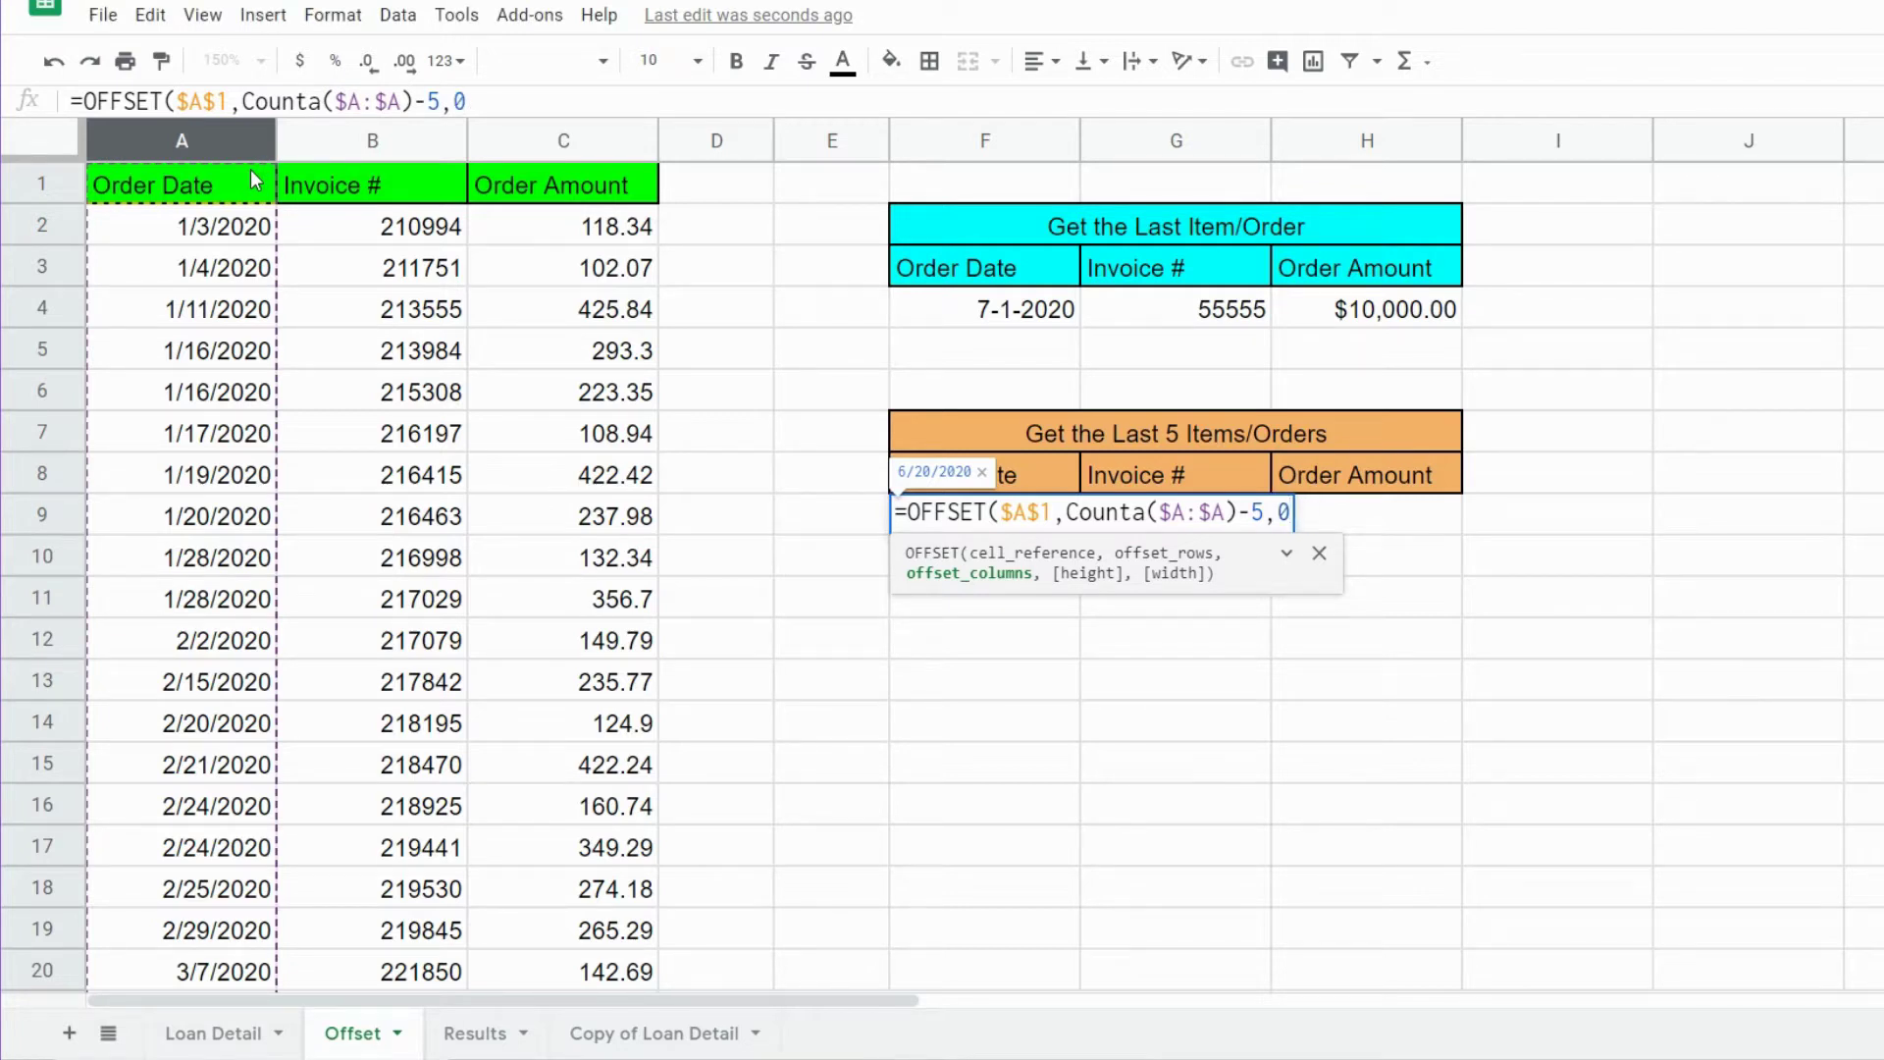
text(,5)
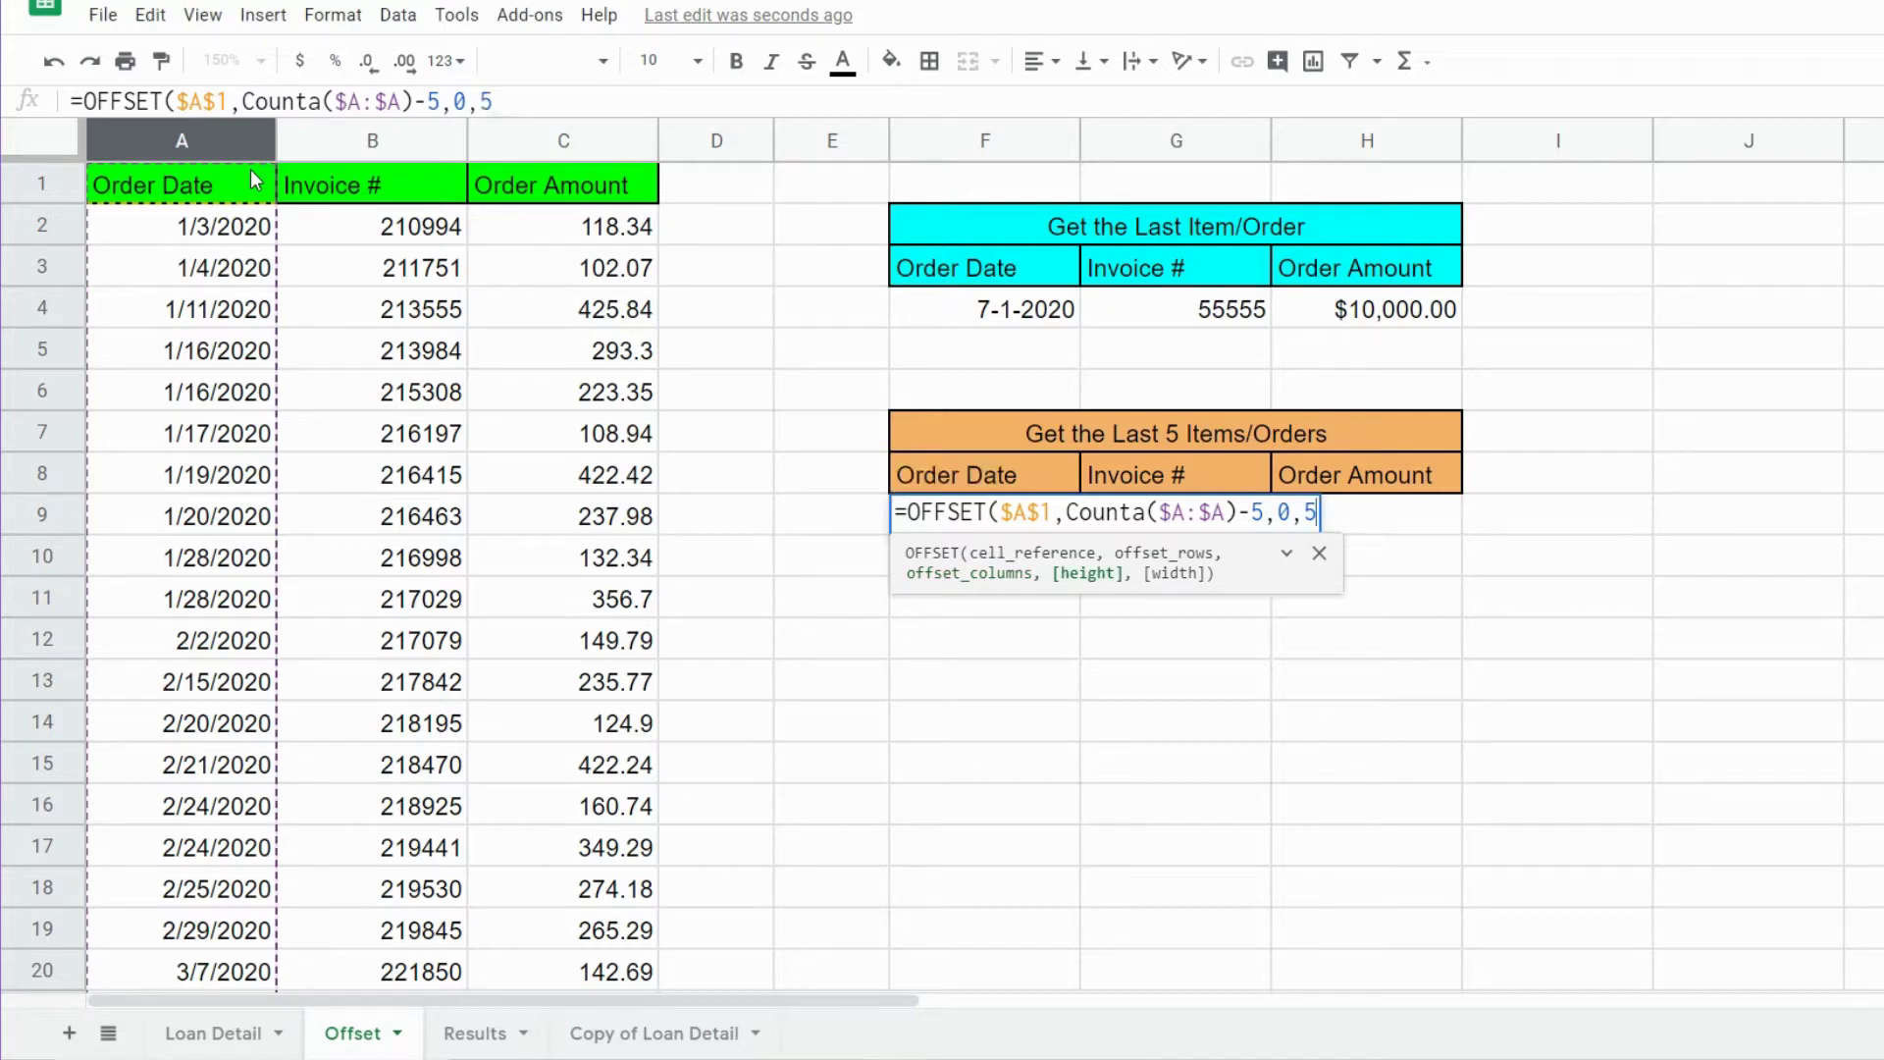
text(, 3))
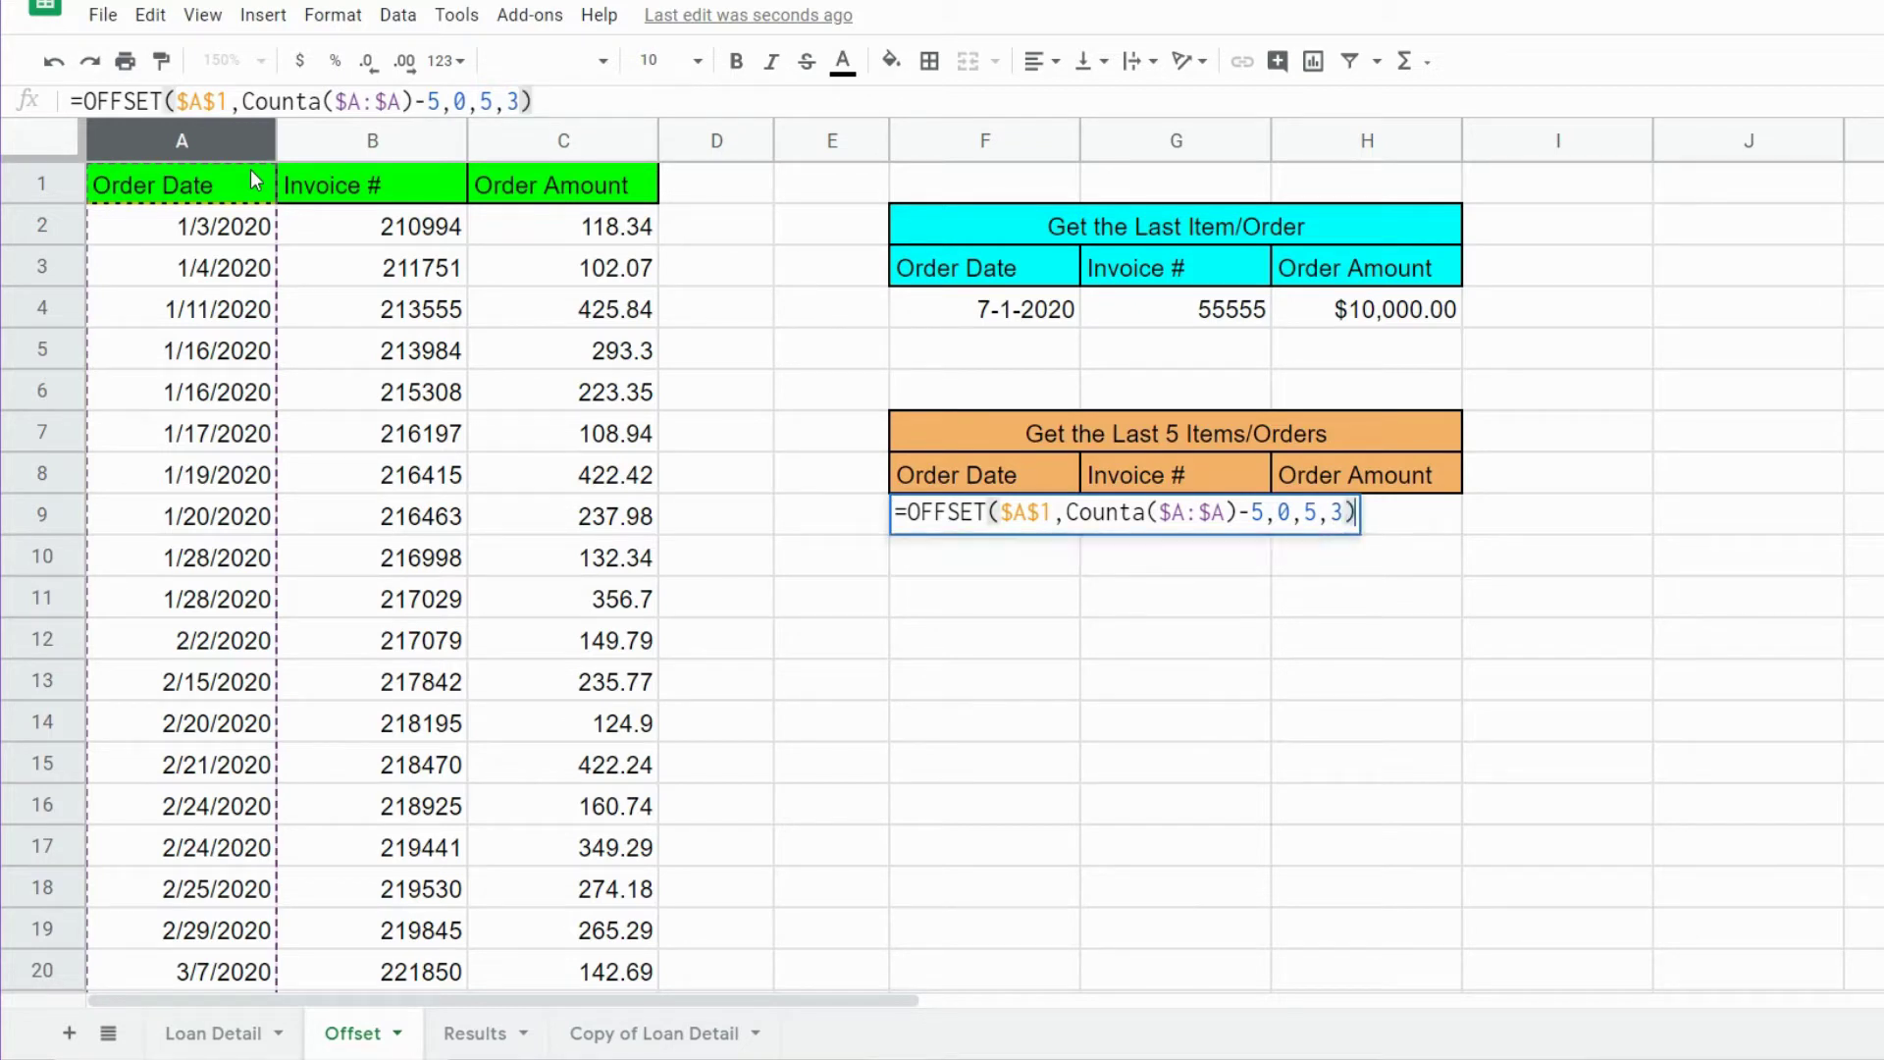
key(Return)
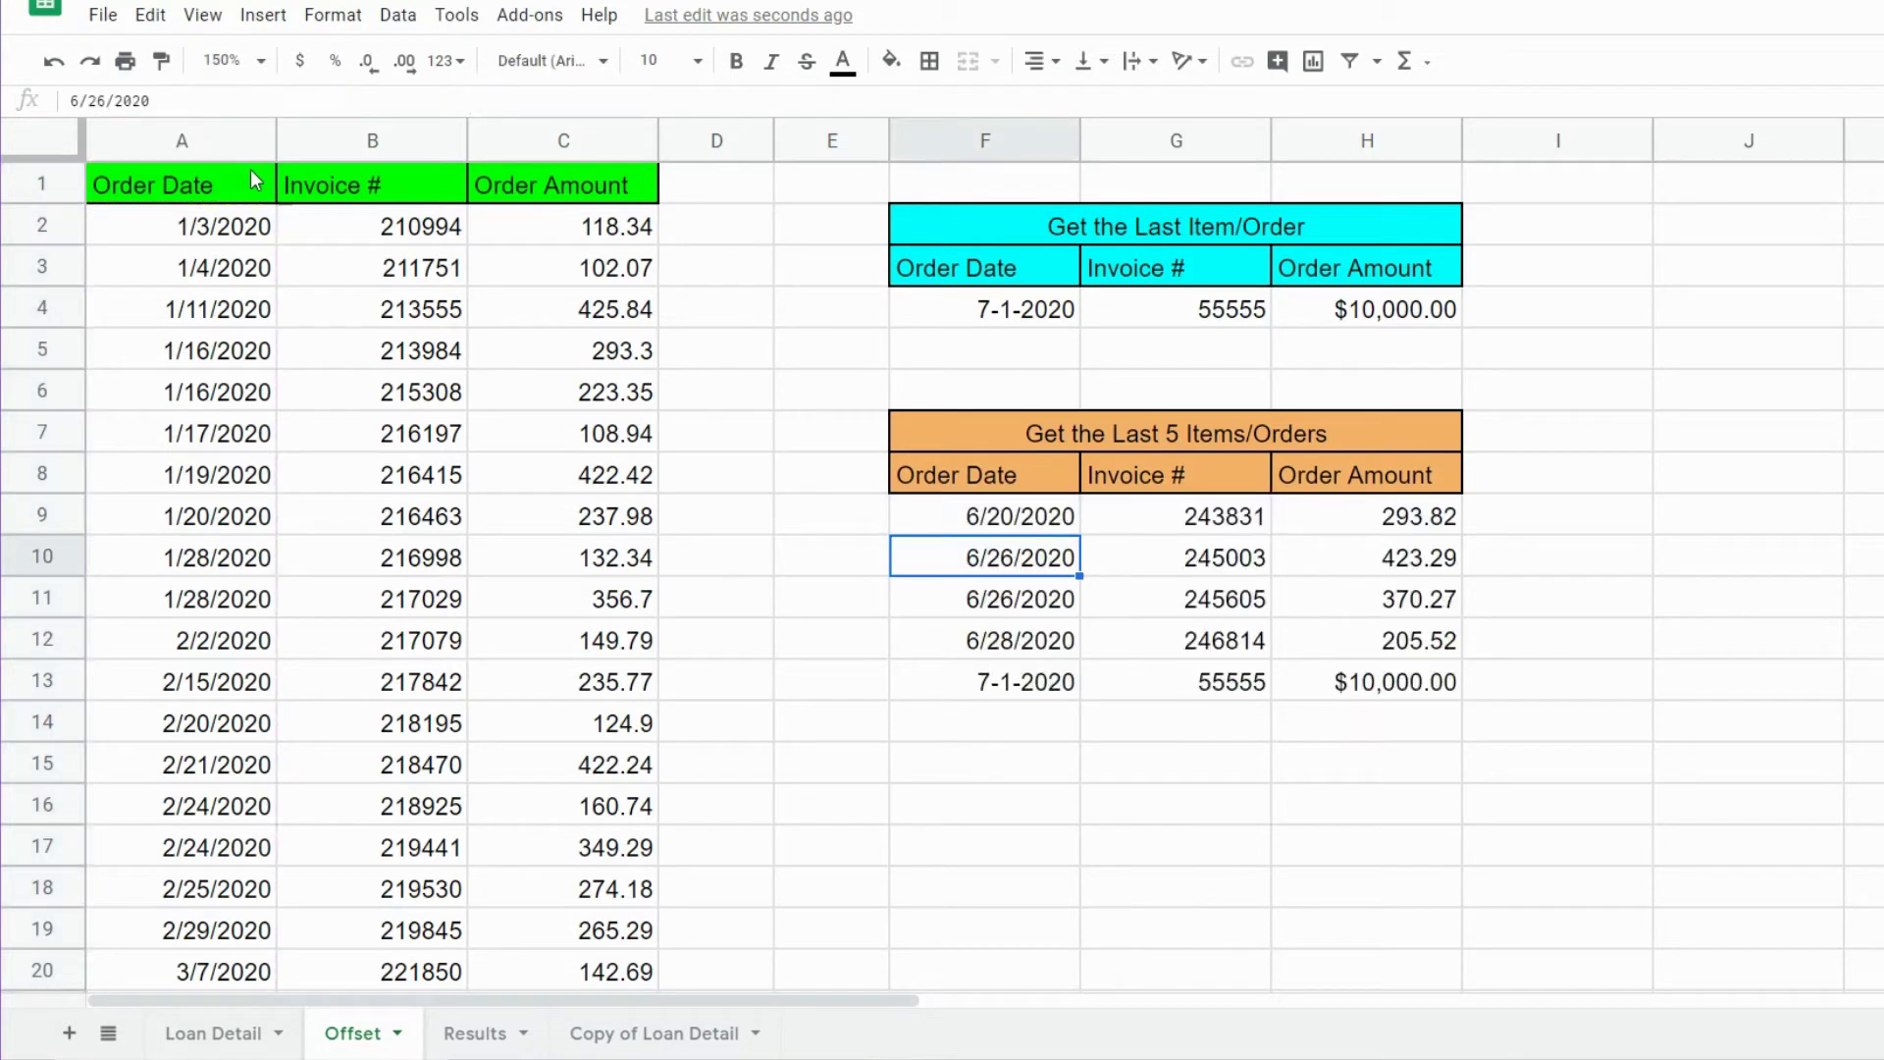
- Copy the final five orders in A64:C68 of the order list
click(1259, 771)
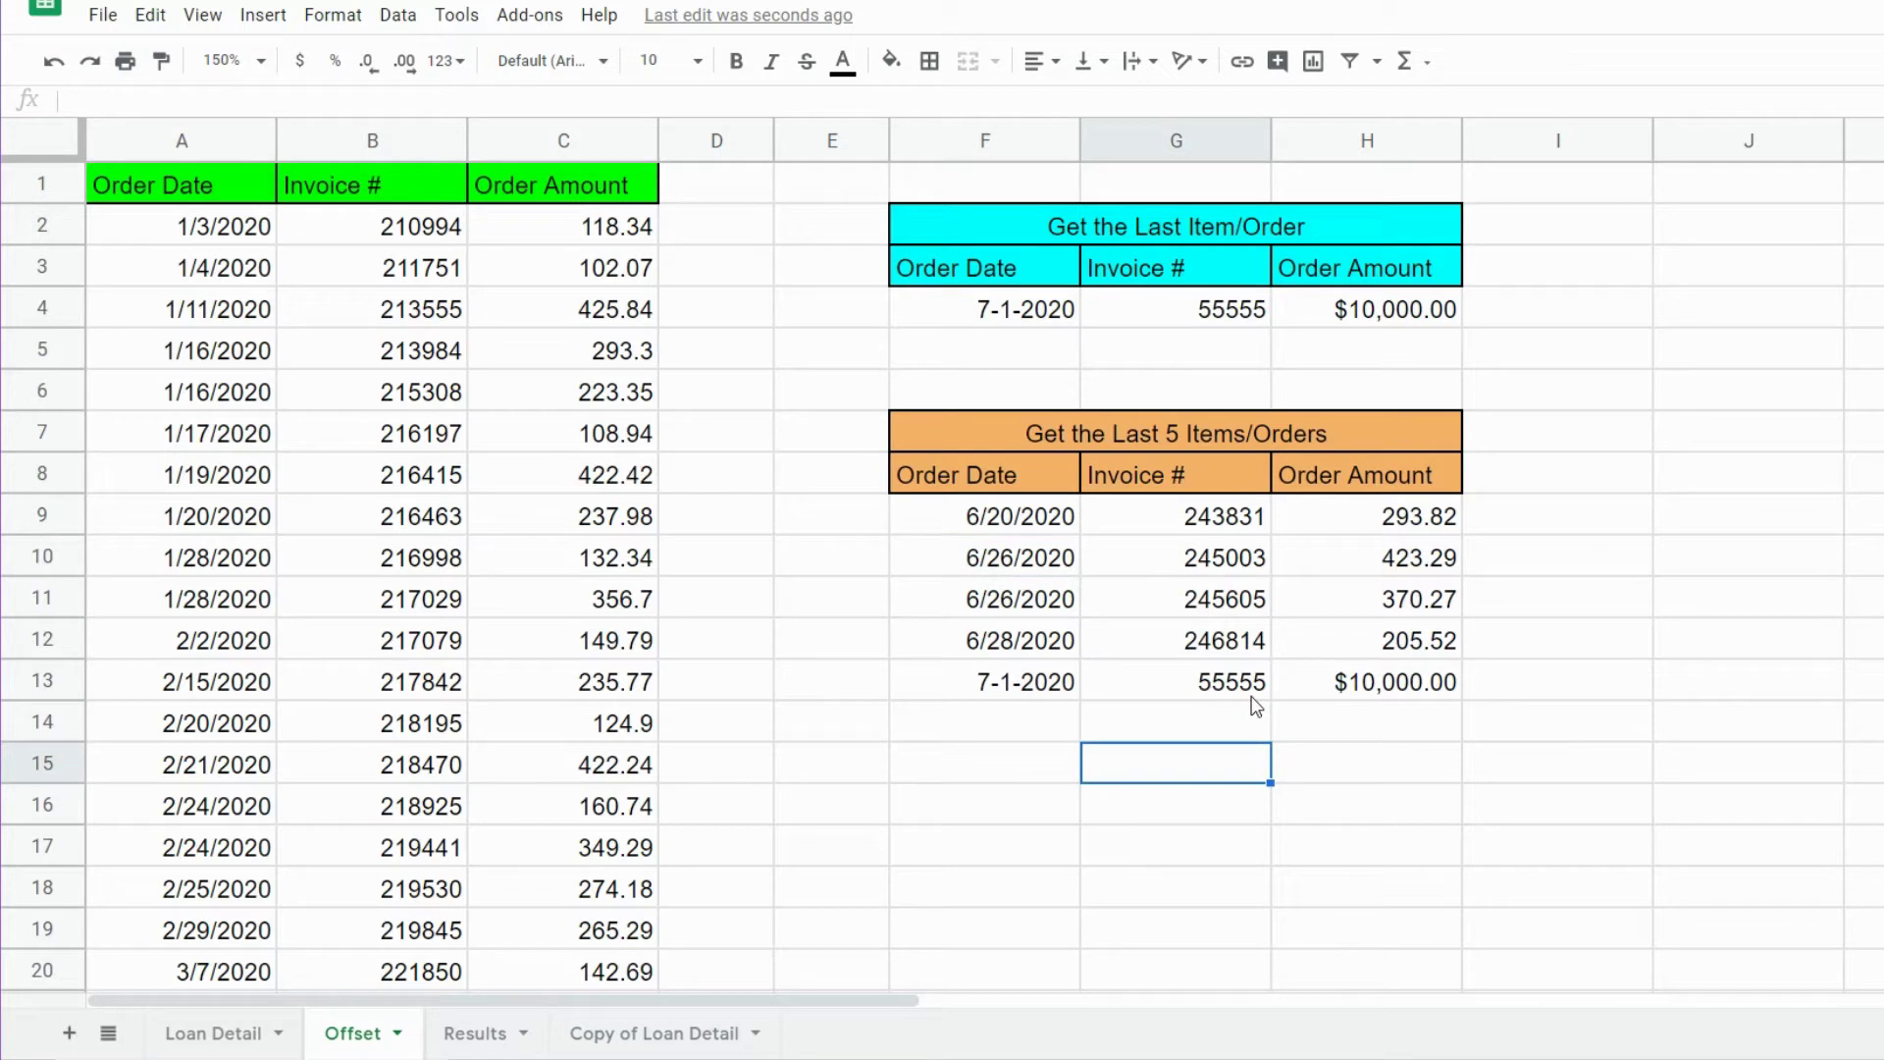
click(271, 723)
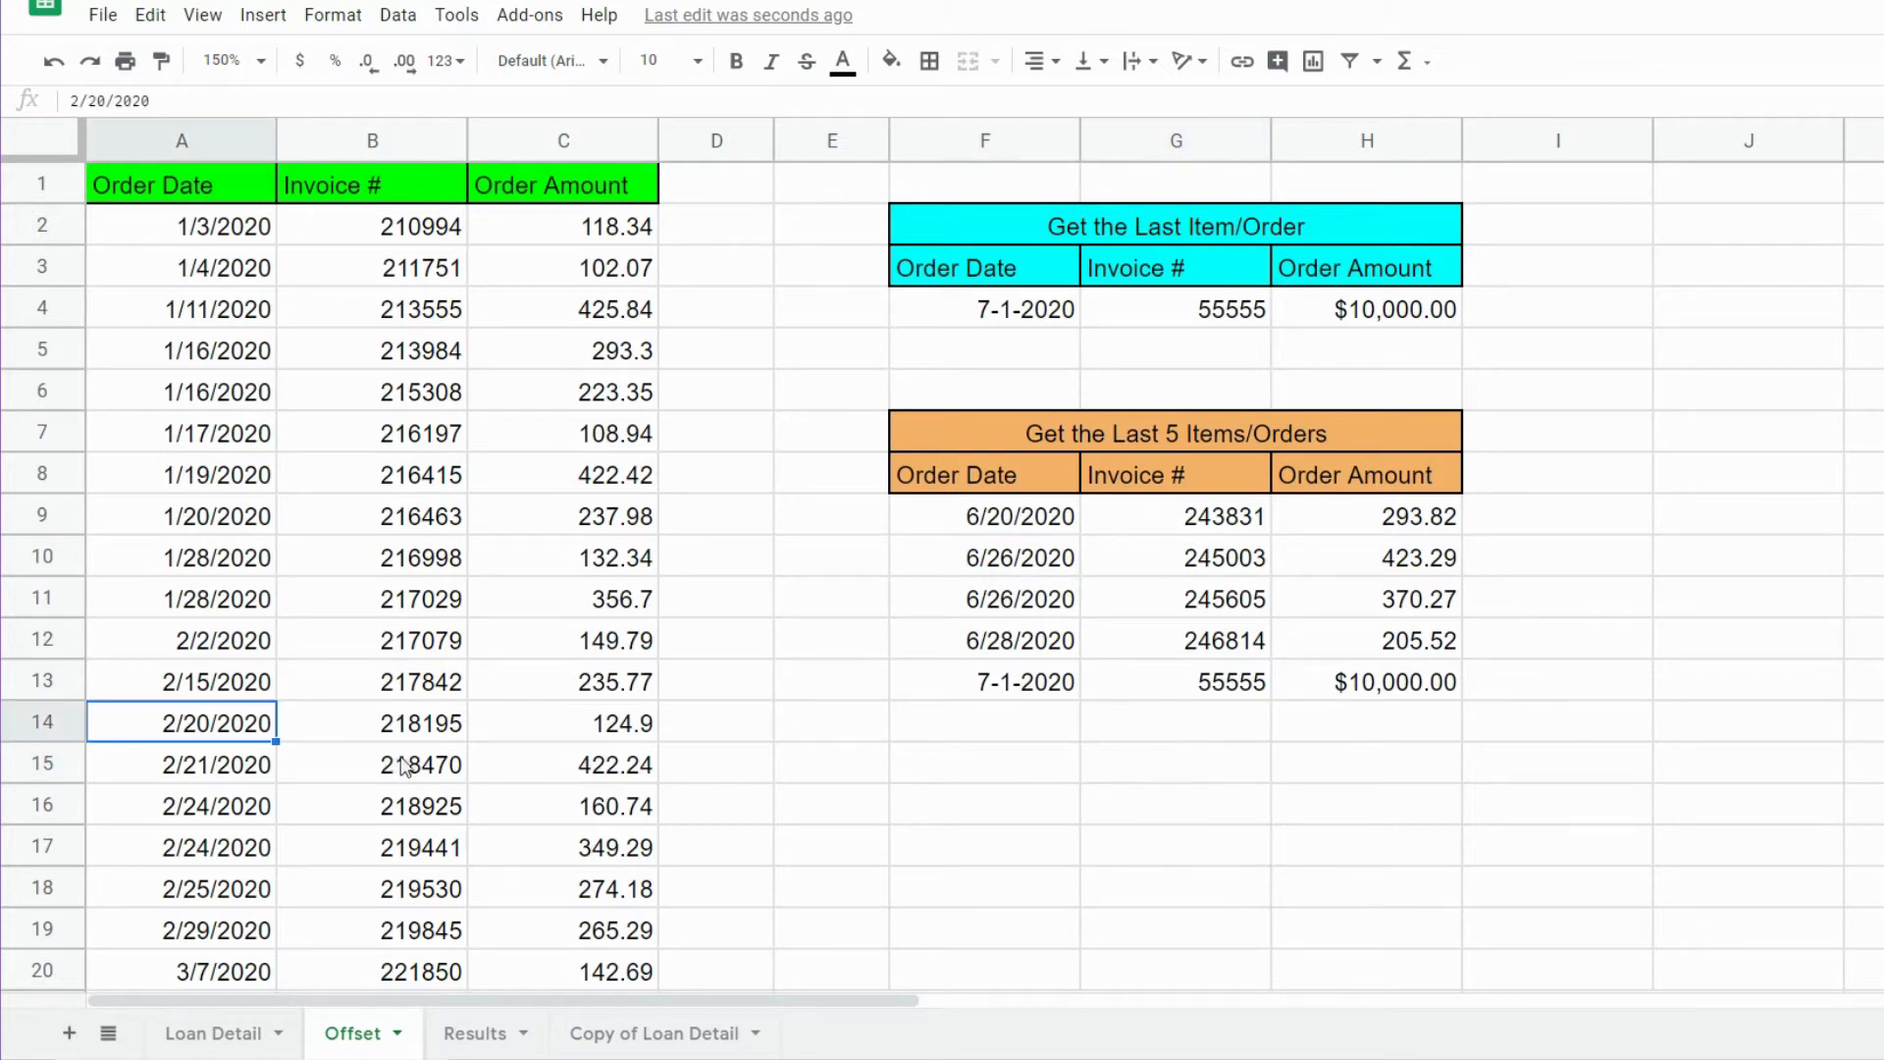
key(ctrl+Down)
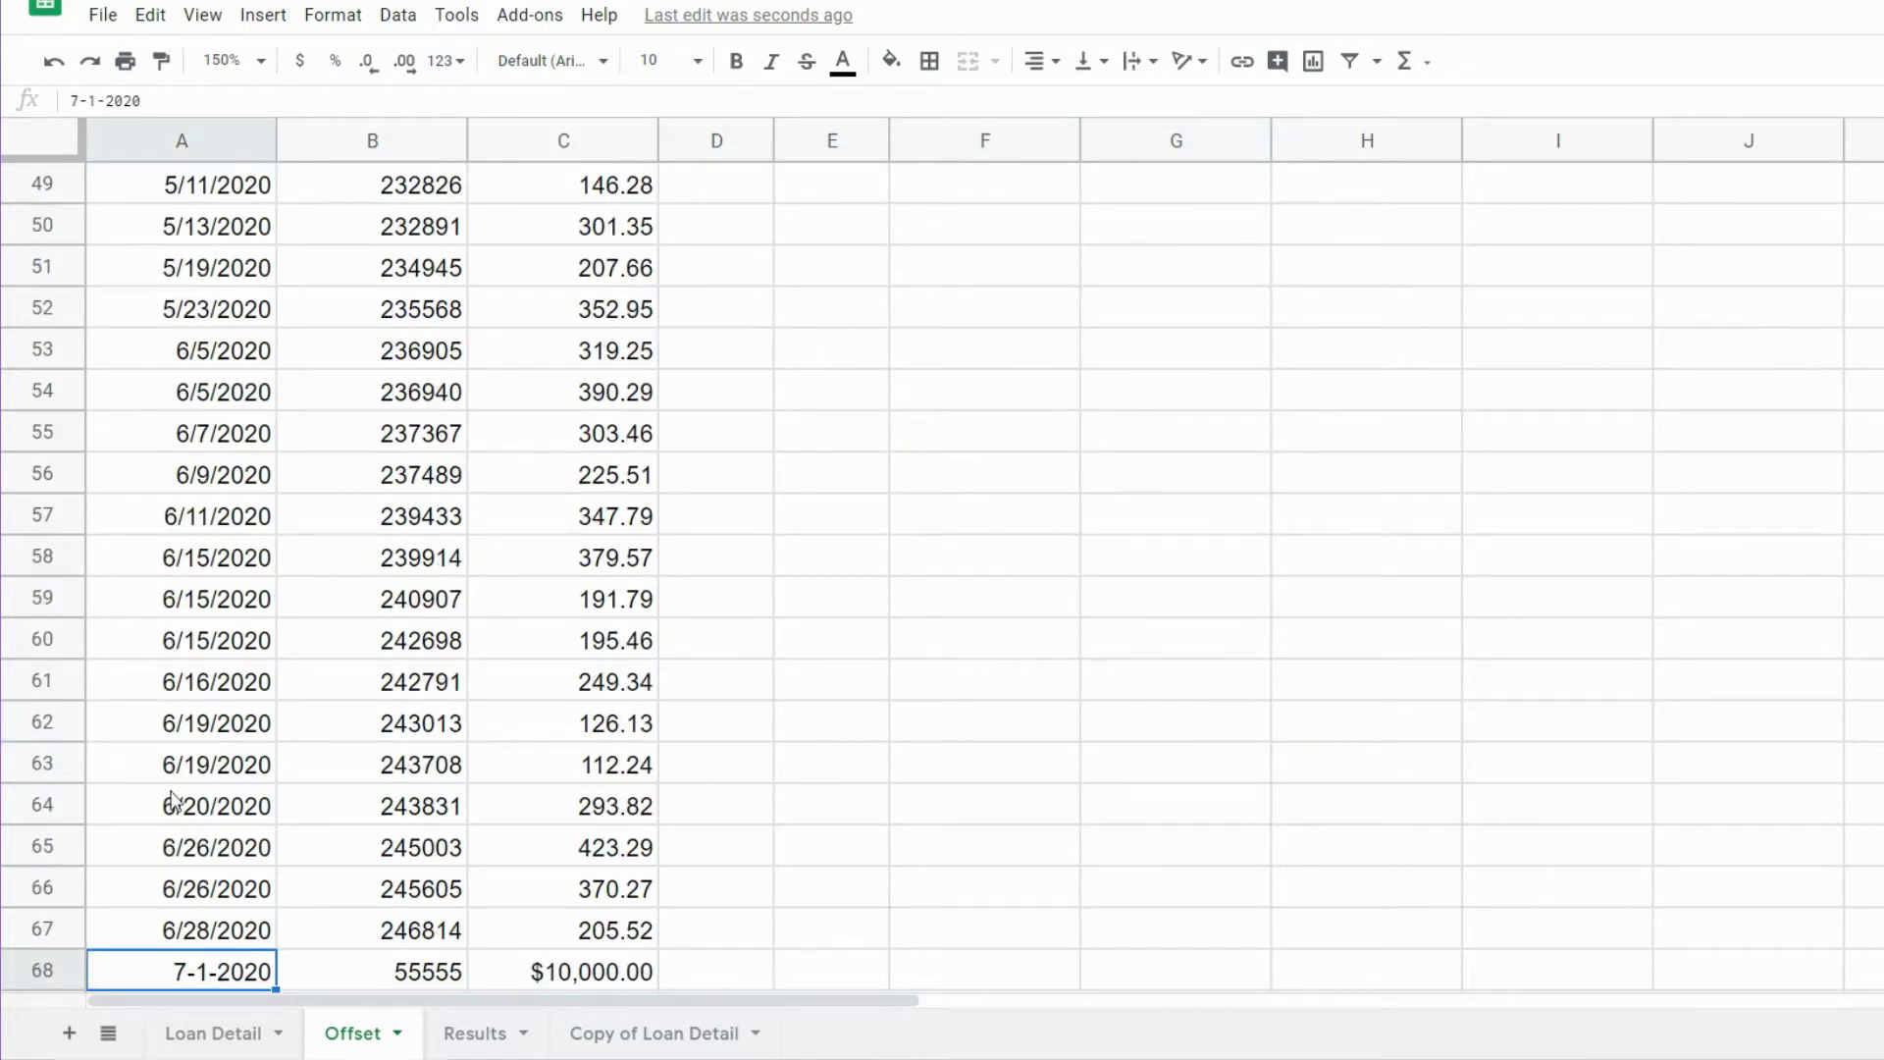
drag(169, 800, 628, 971)
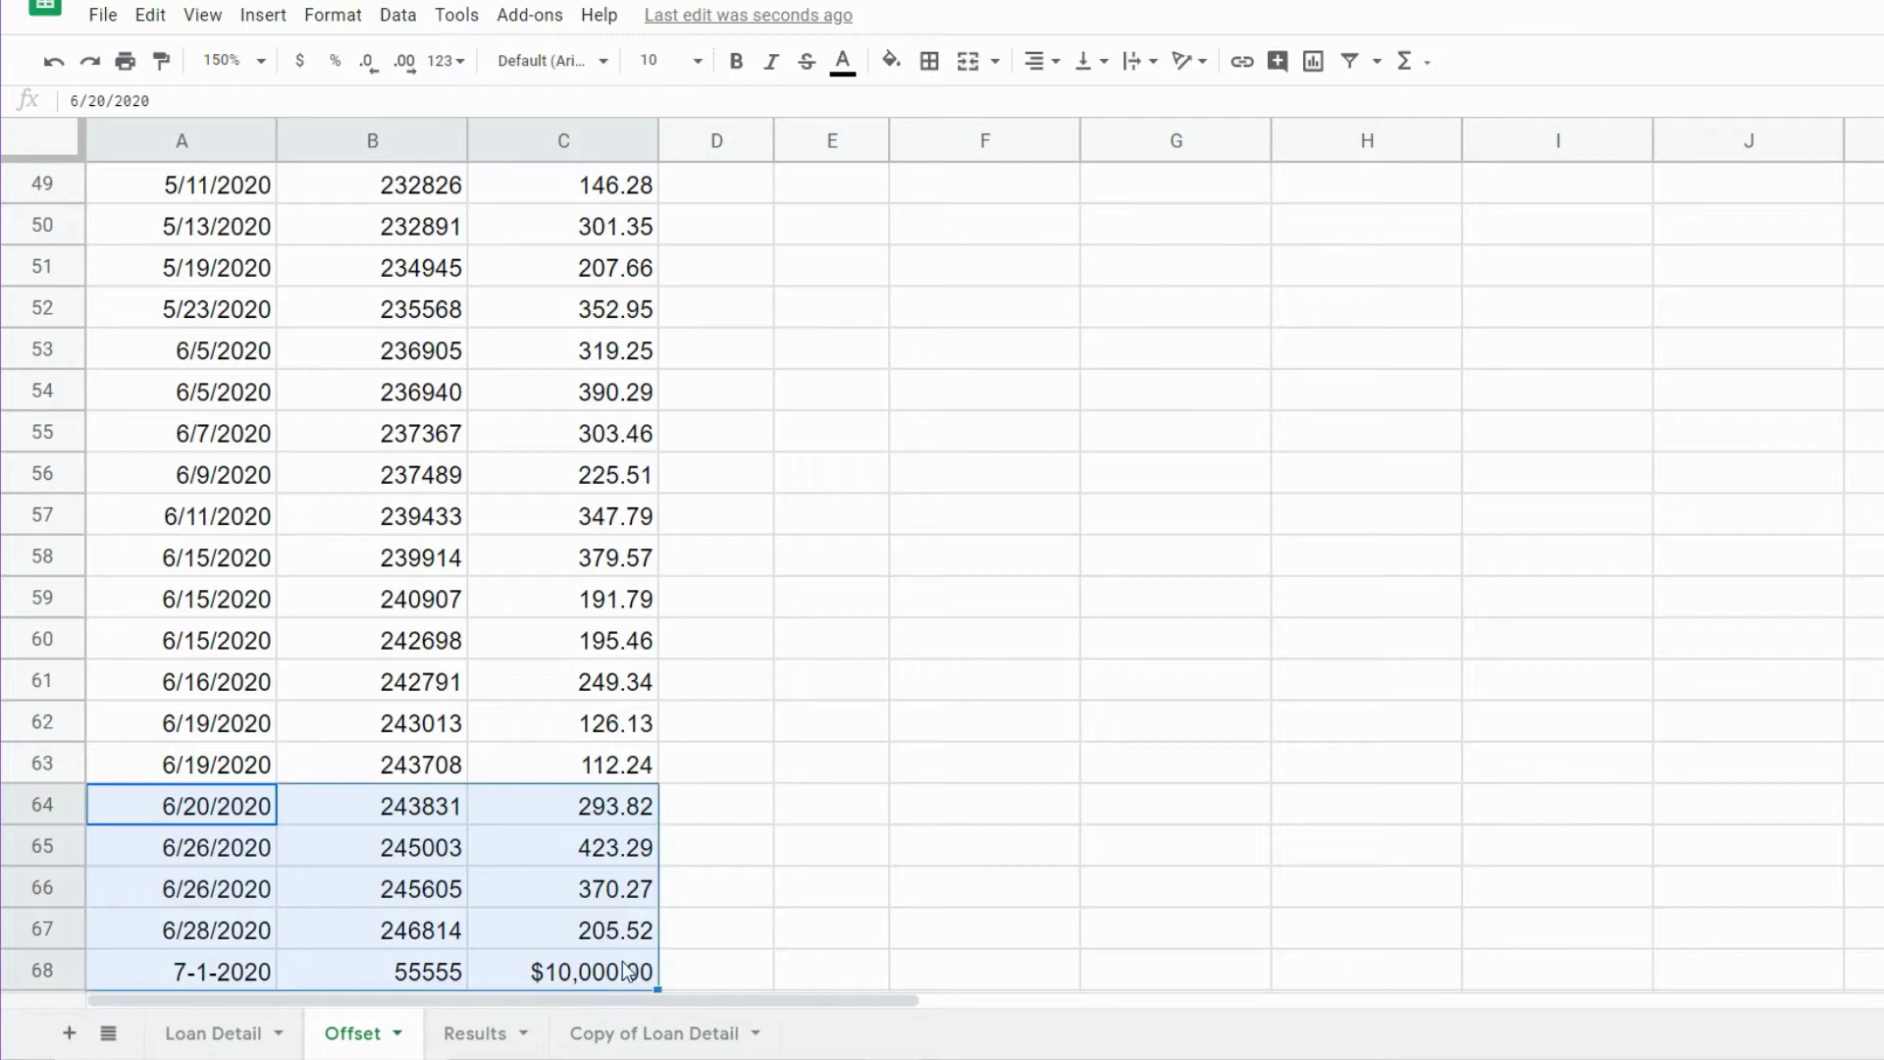
right_click(622, 964)
click(751, 22)
scroll(1233, 437, up, 16)
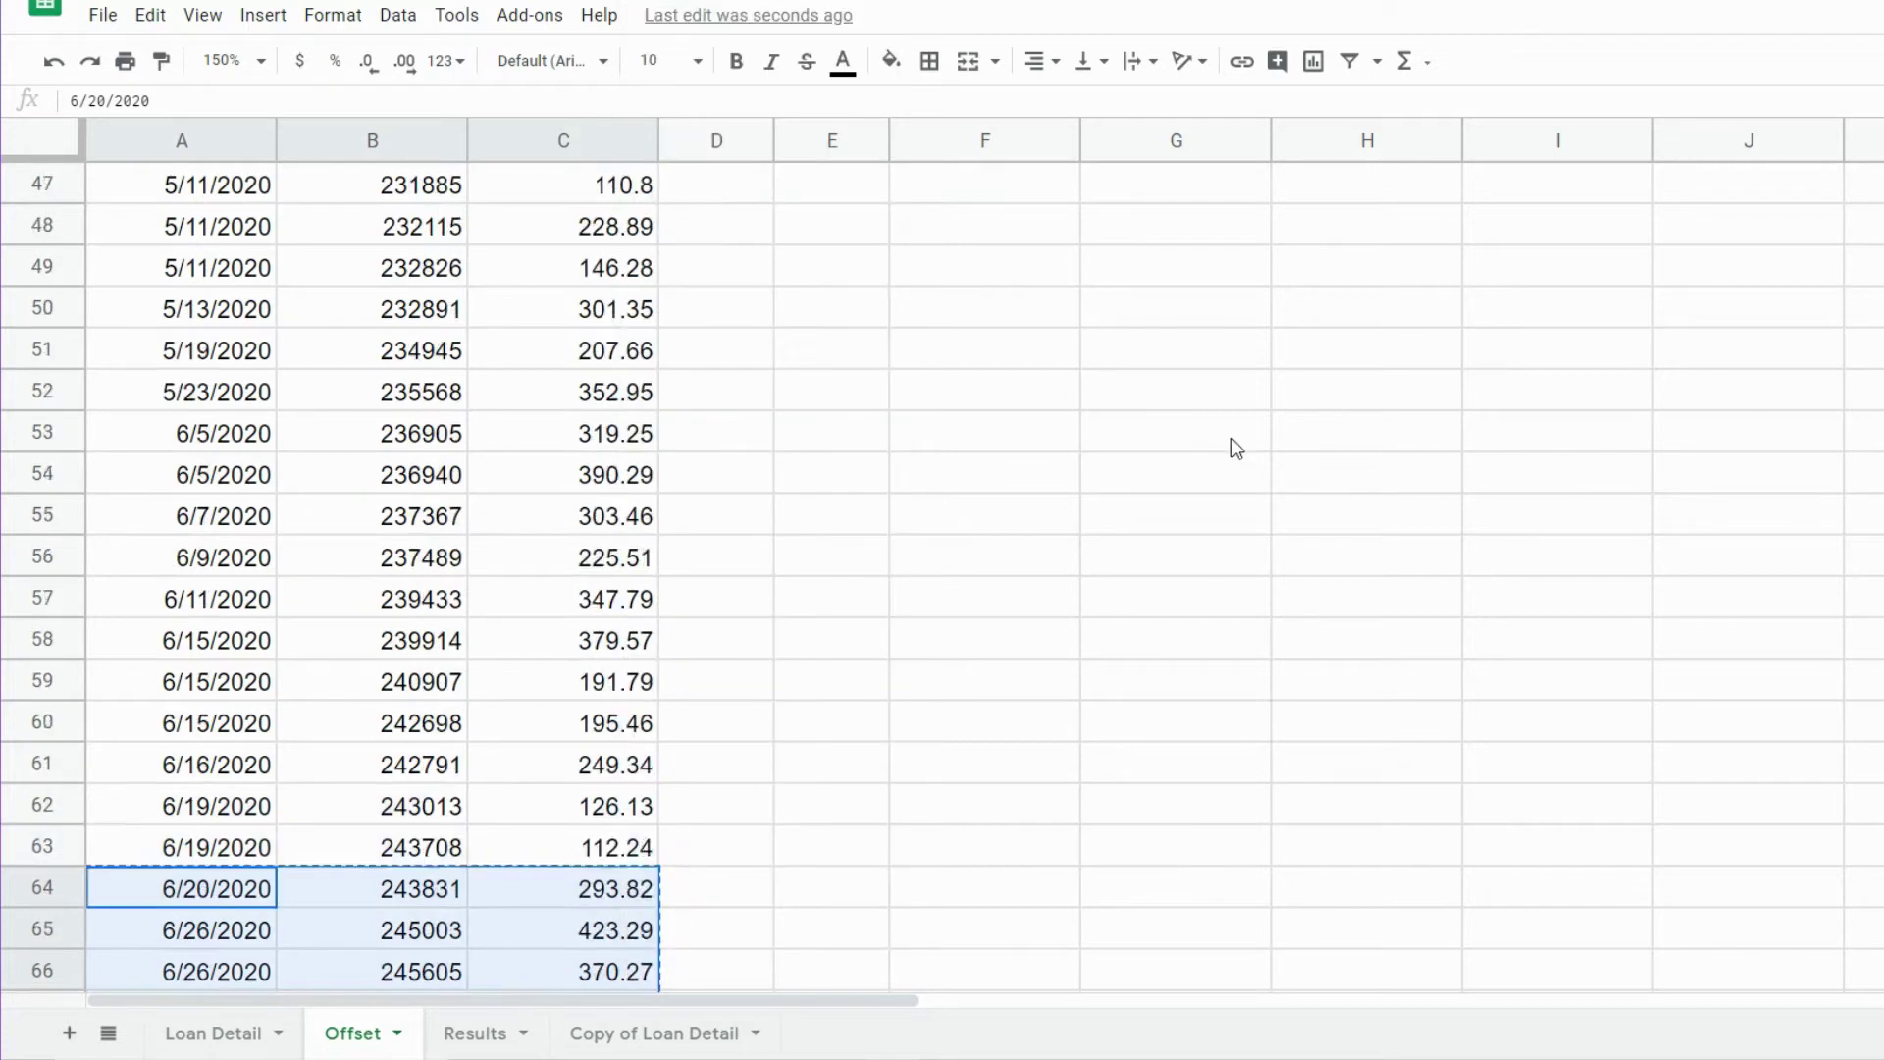
scroll(1246, 436, down, 2)
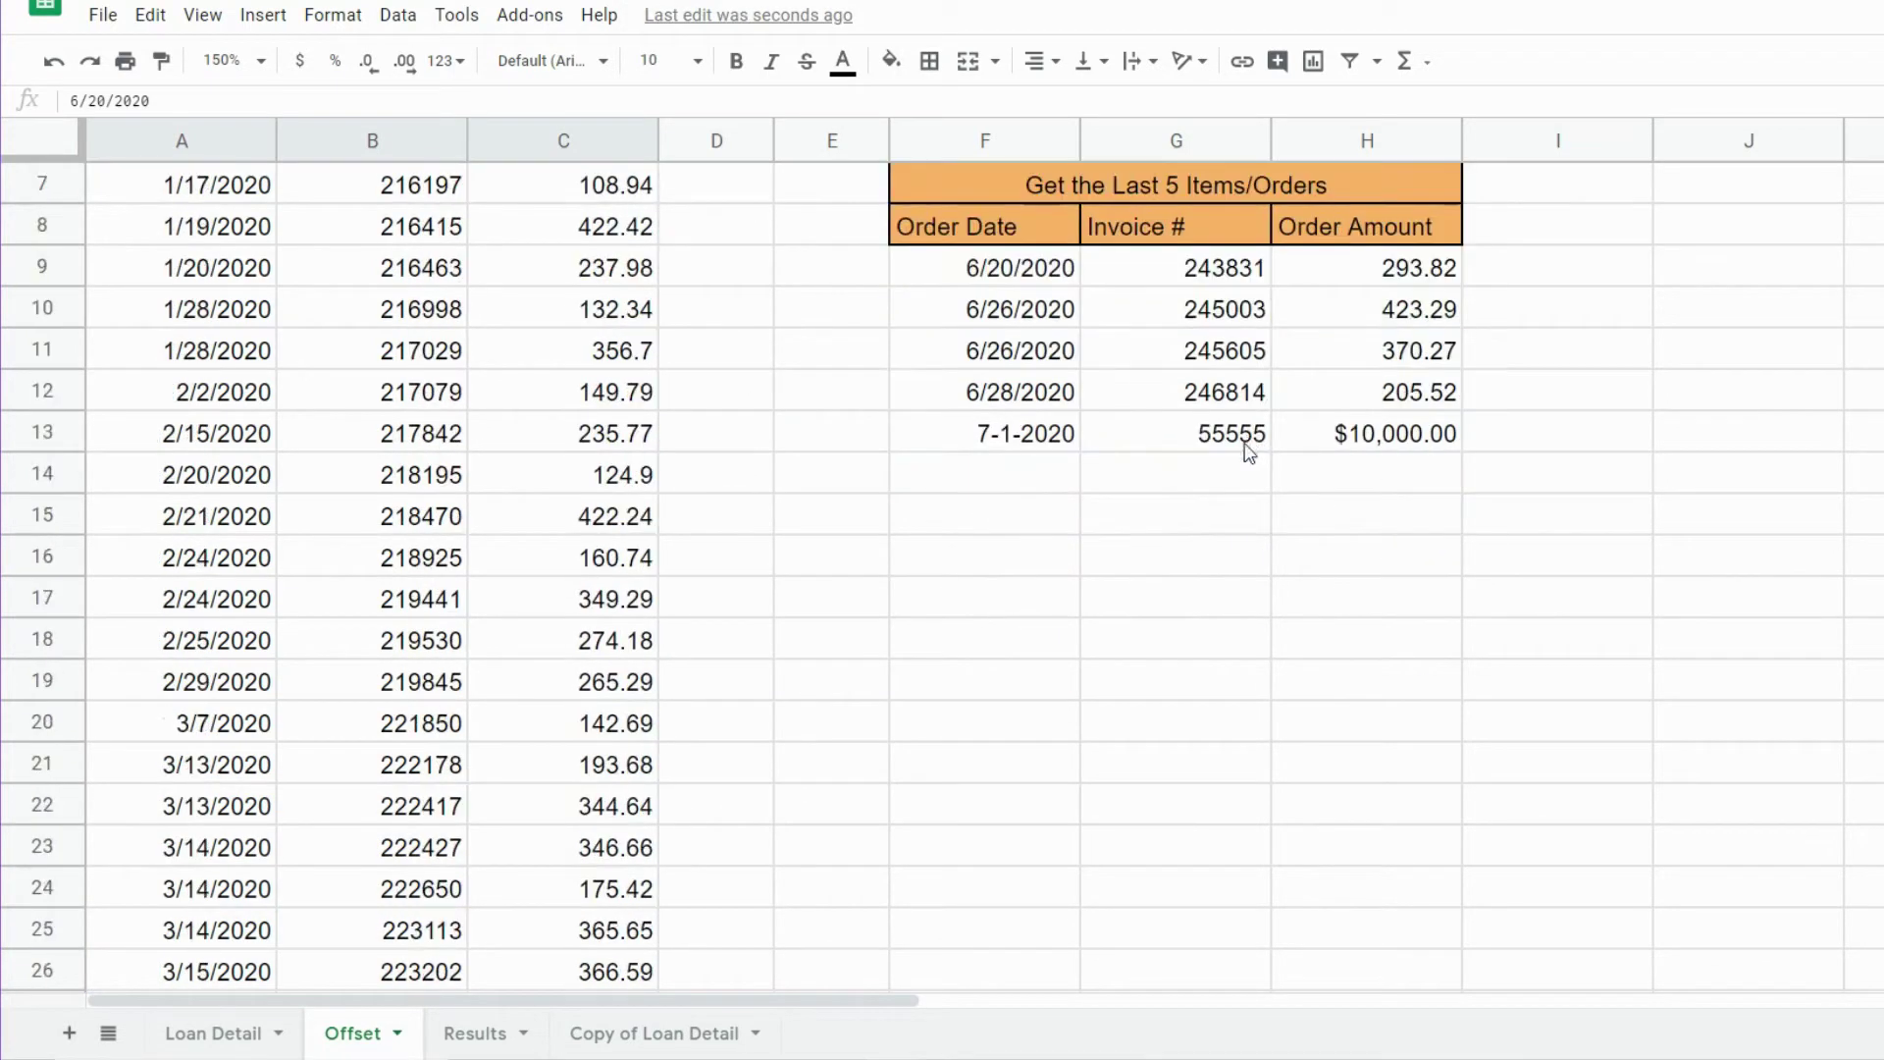
- Paste the copied orders into F15:H19
click(1019, 522)
right_click(1019, 522)
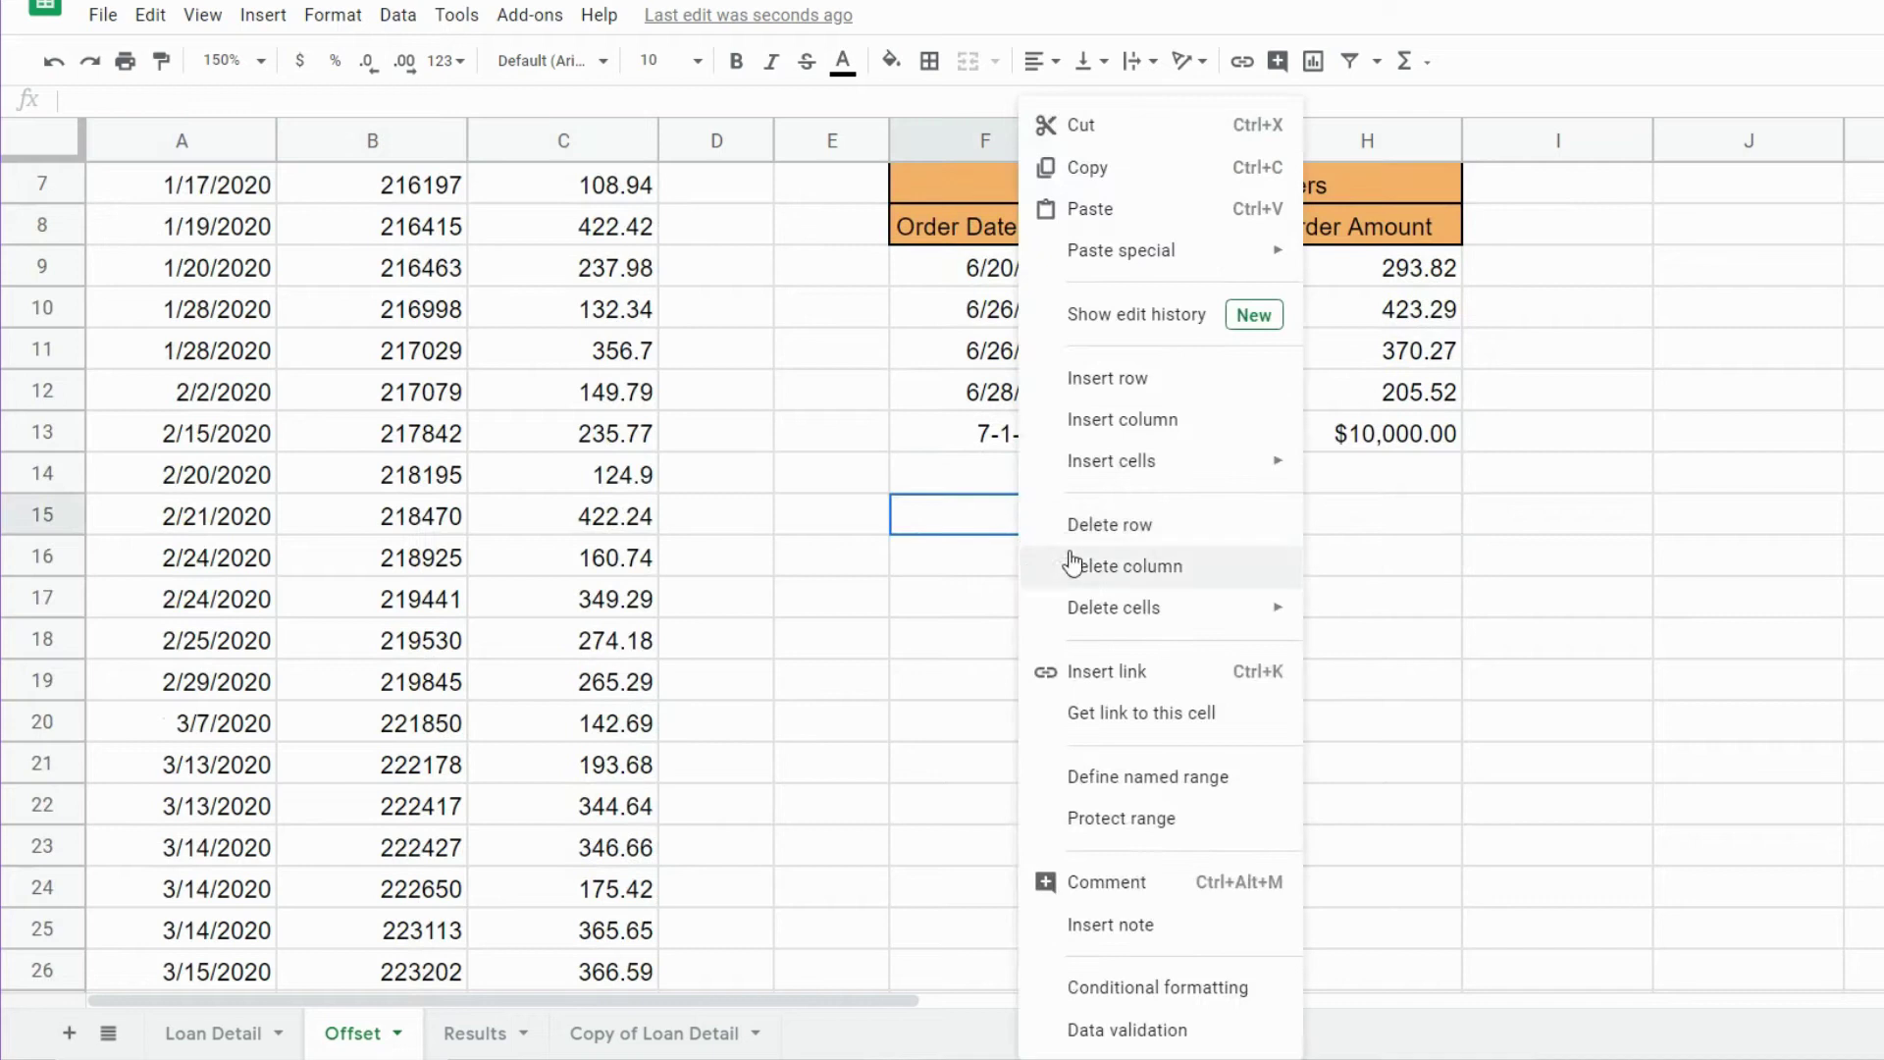
click(1104, 209)
- Enter =F9-F15 in F21 and fill it across F21:H25, showing all zeros
click(1419, 776)
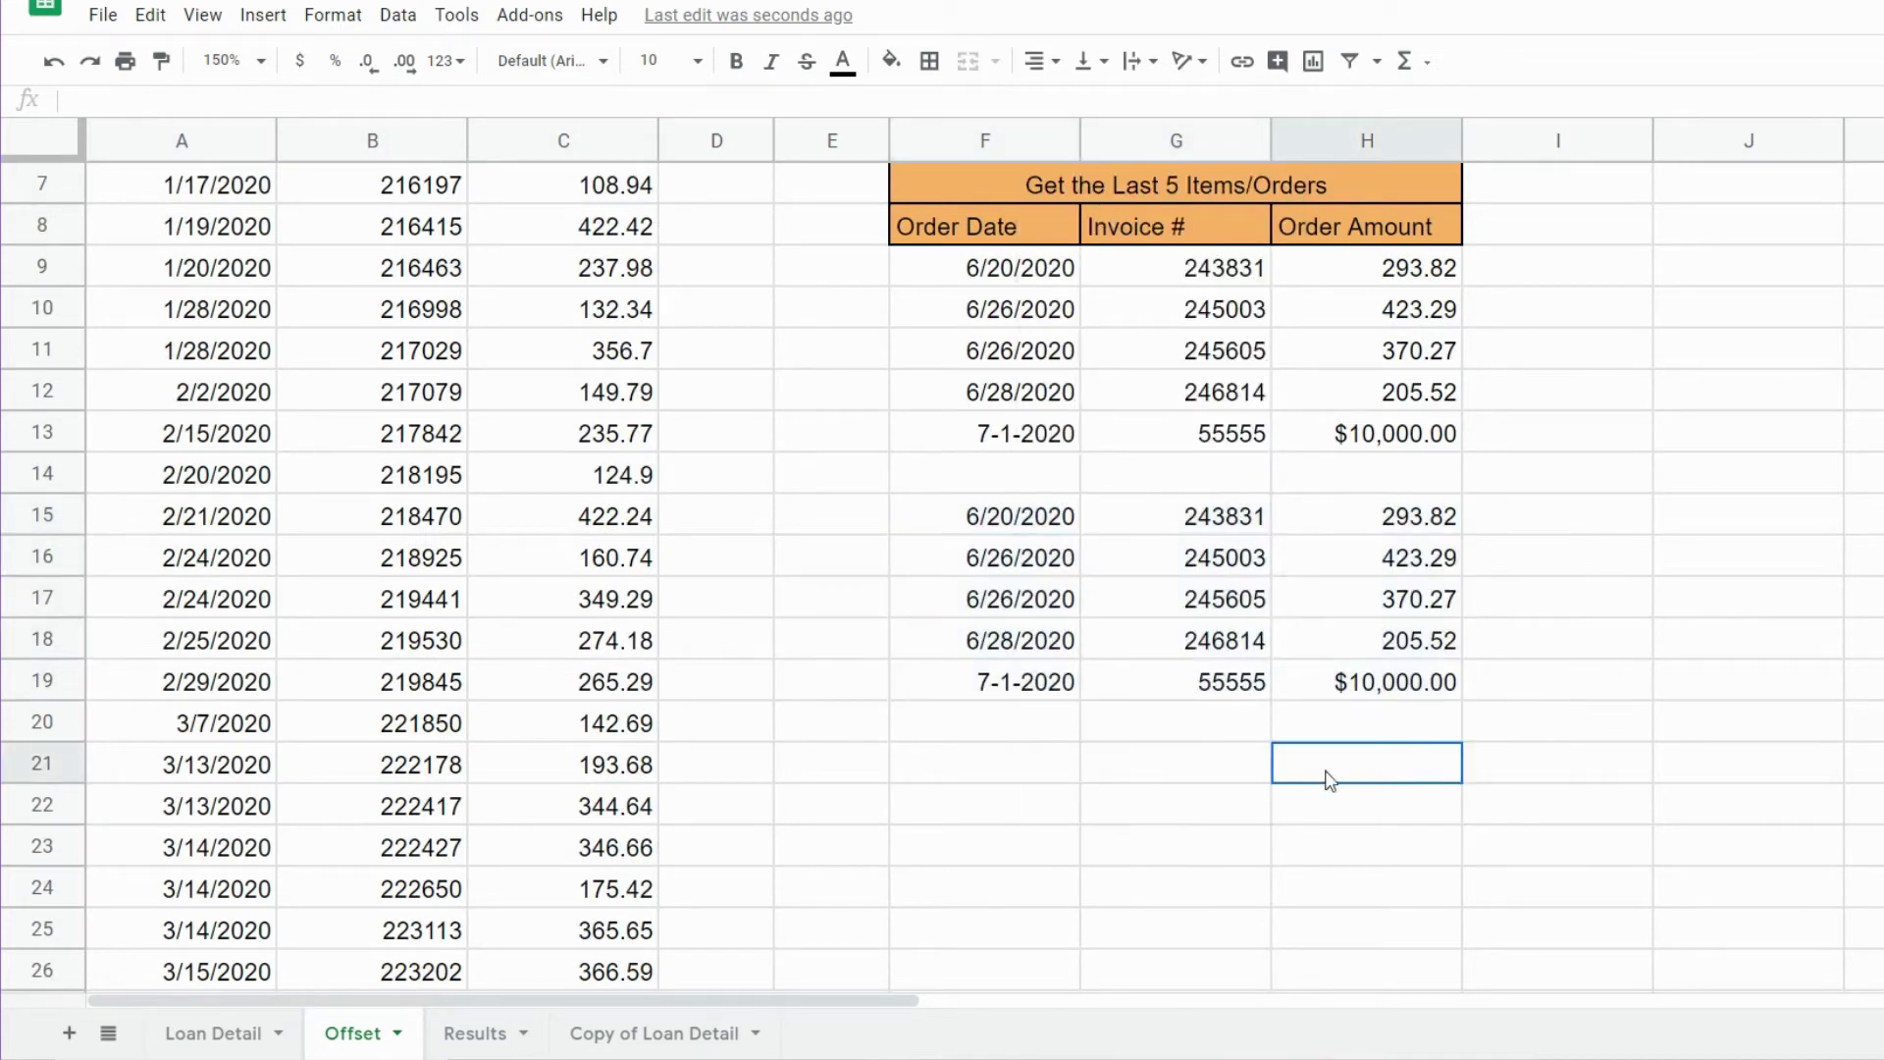
click(1040, 767)
text(=)
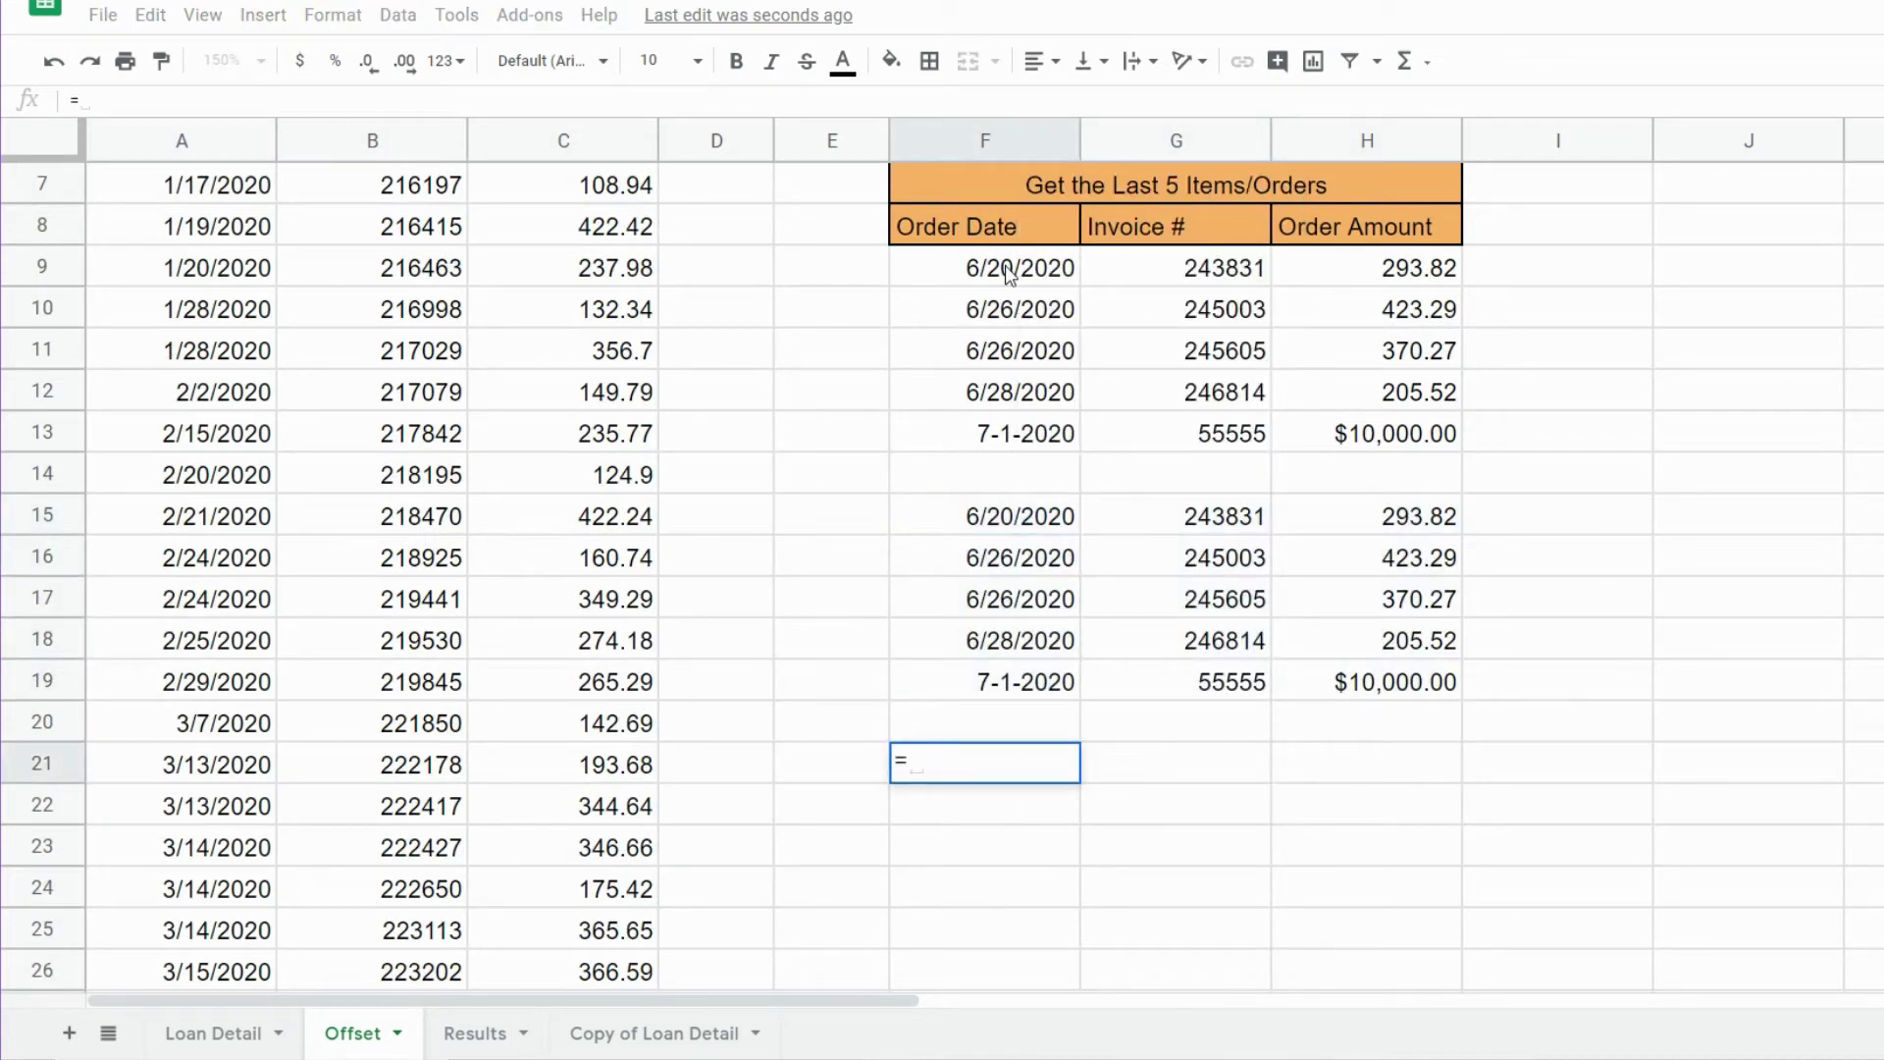
click(1007, 267)
text(-)
click(1036, 512)
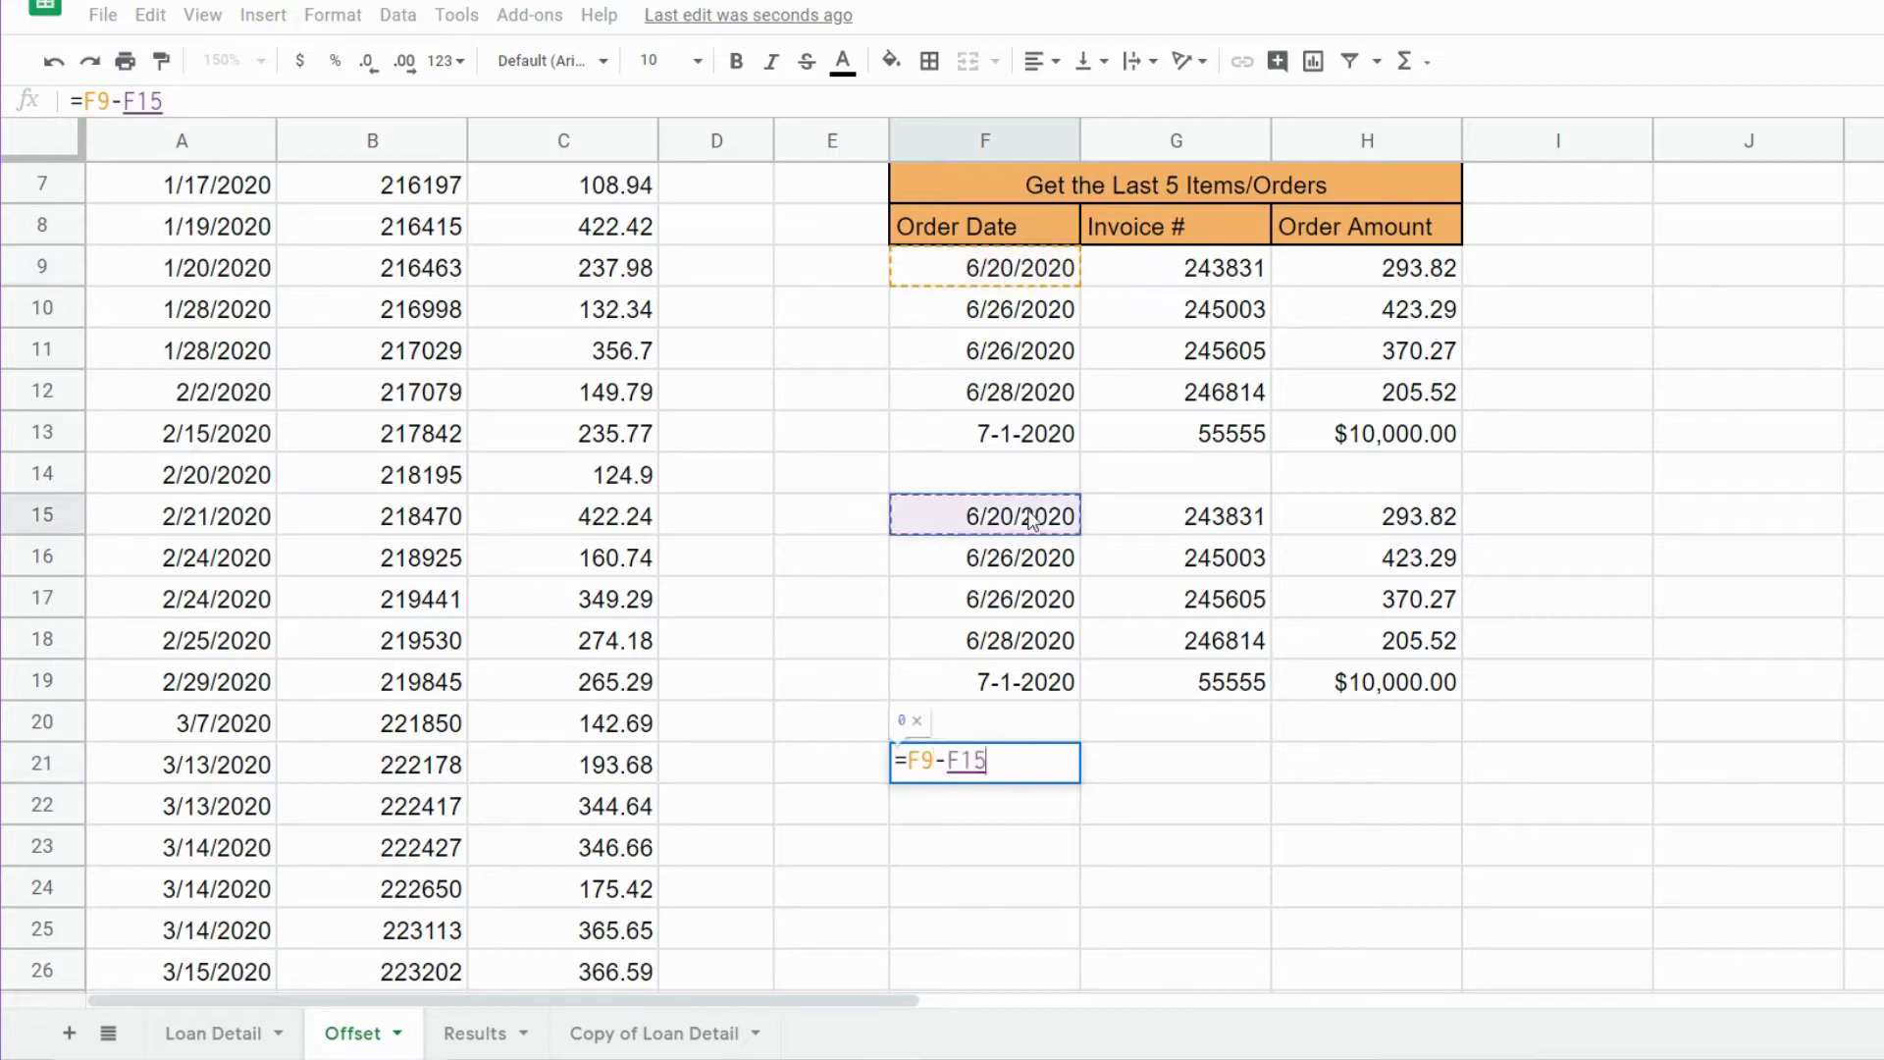
key(Return)
click(1062, 770)
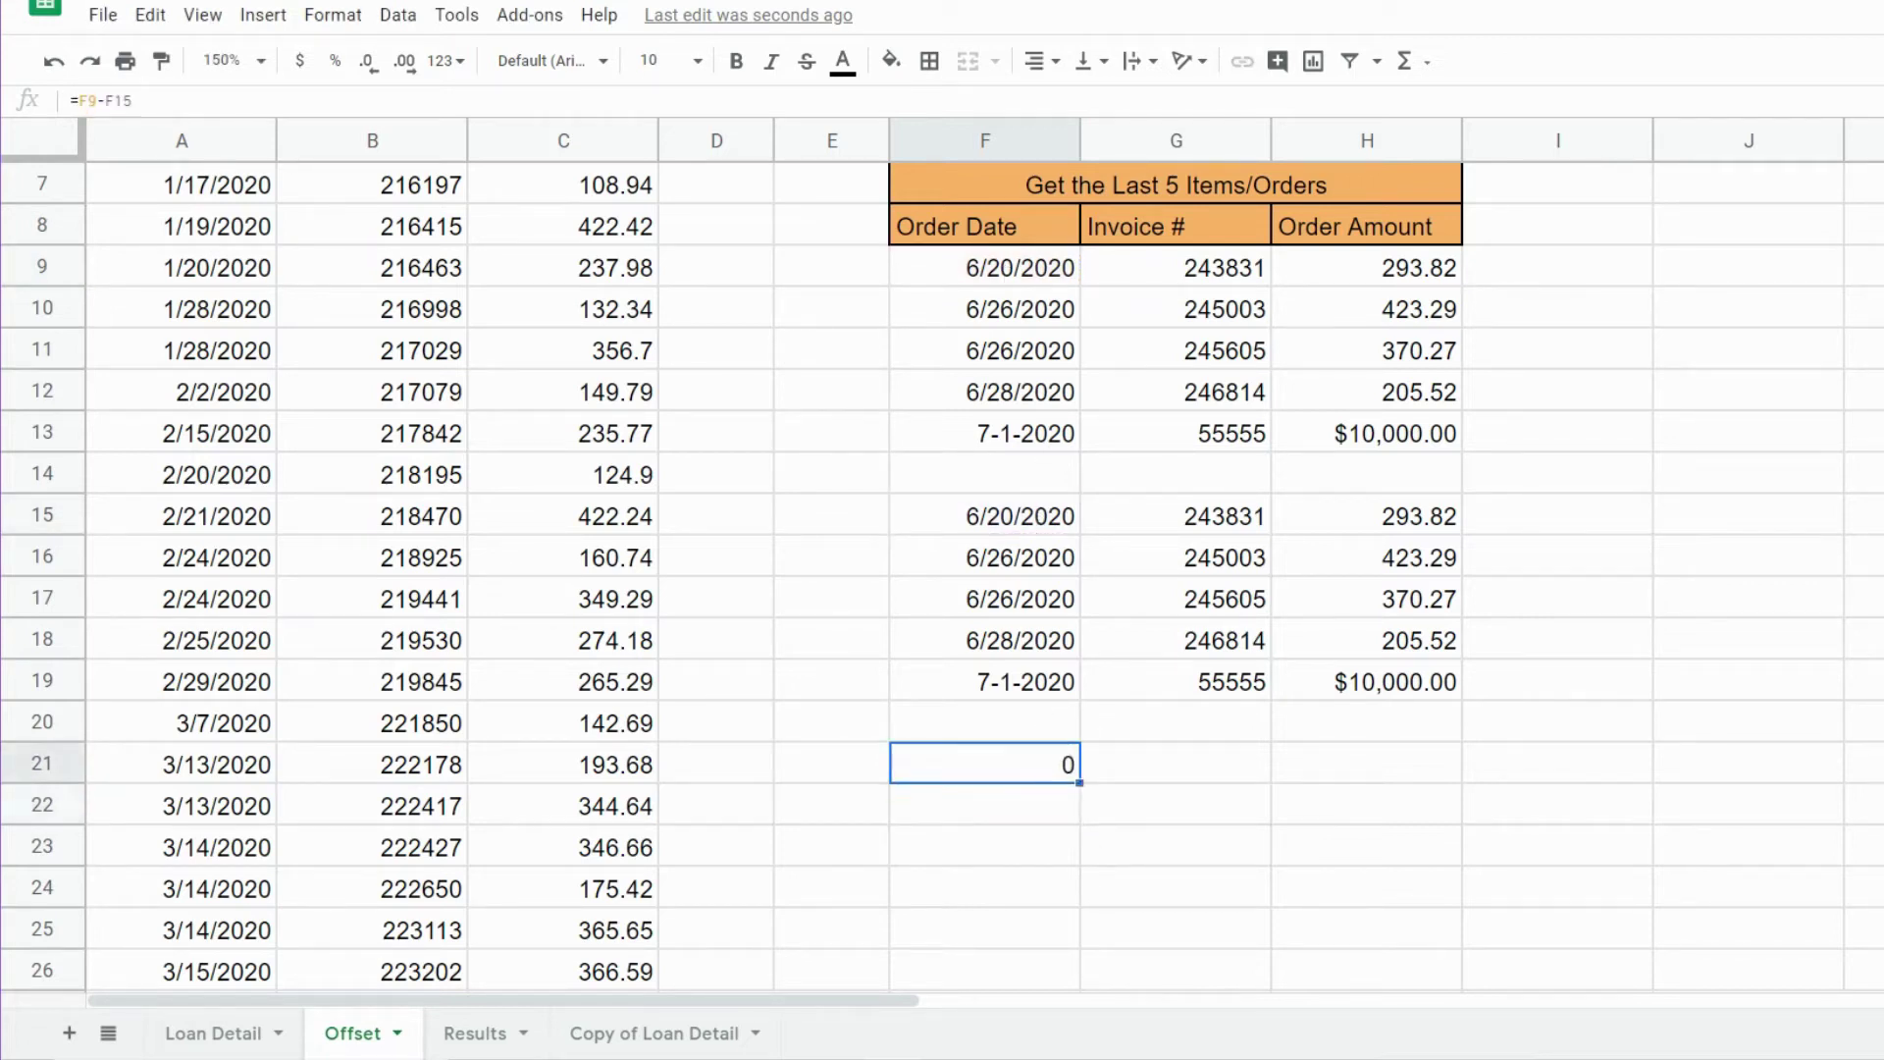
drag(1078, 784, 1423, 942)
click(1558, 862)
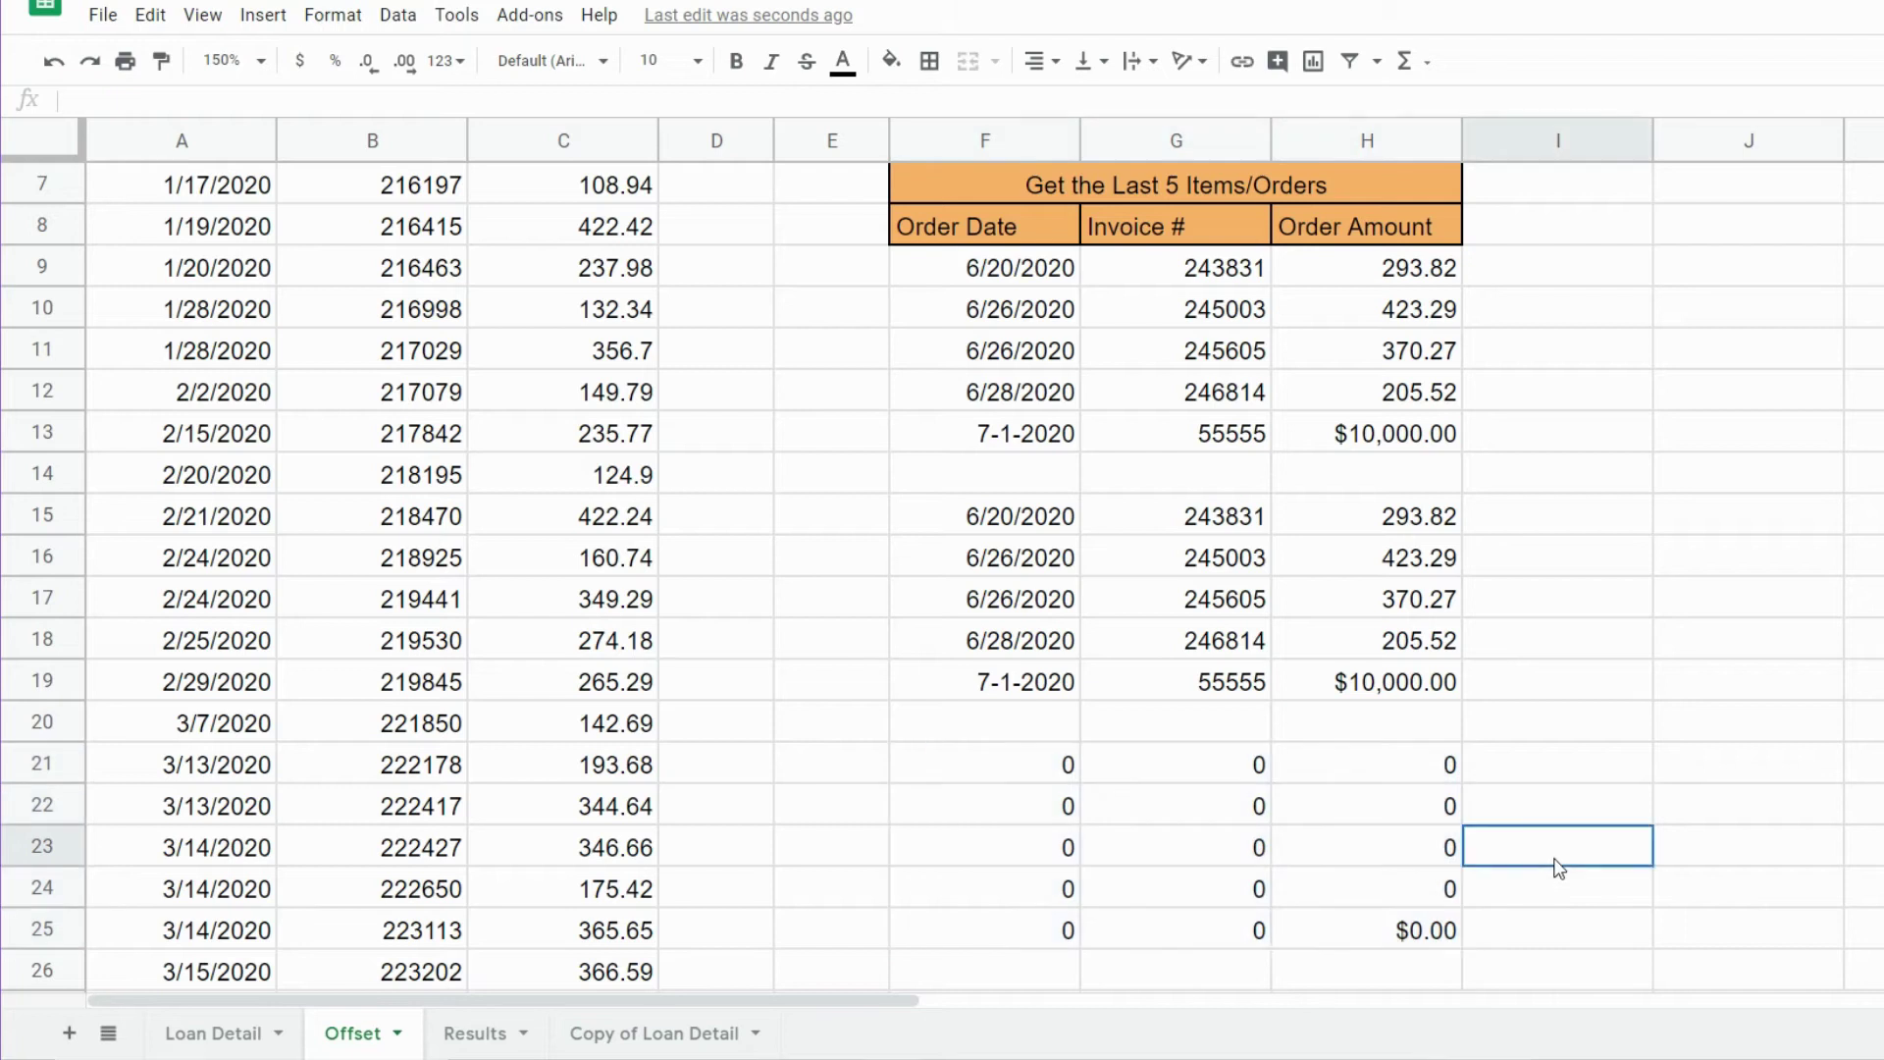
scroll(1570, 864, up, 2)
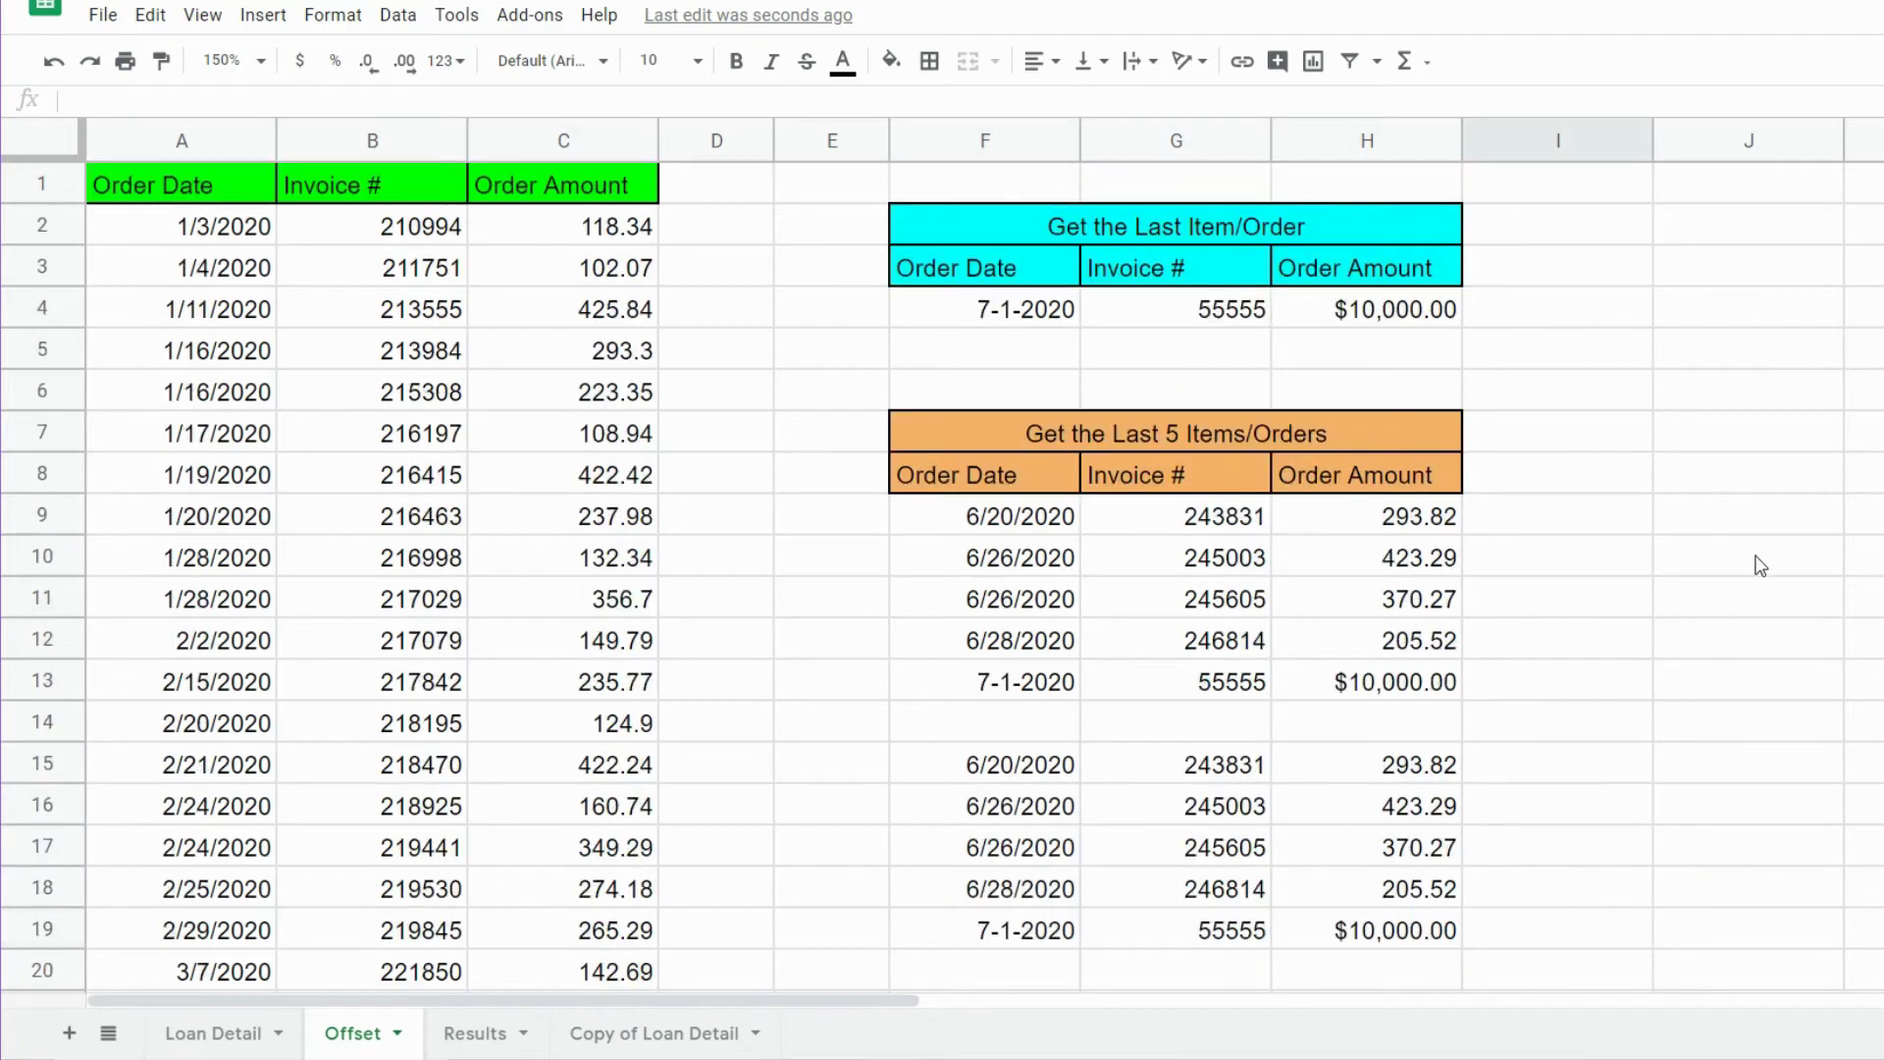
click(1761, 567)
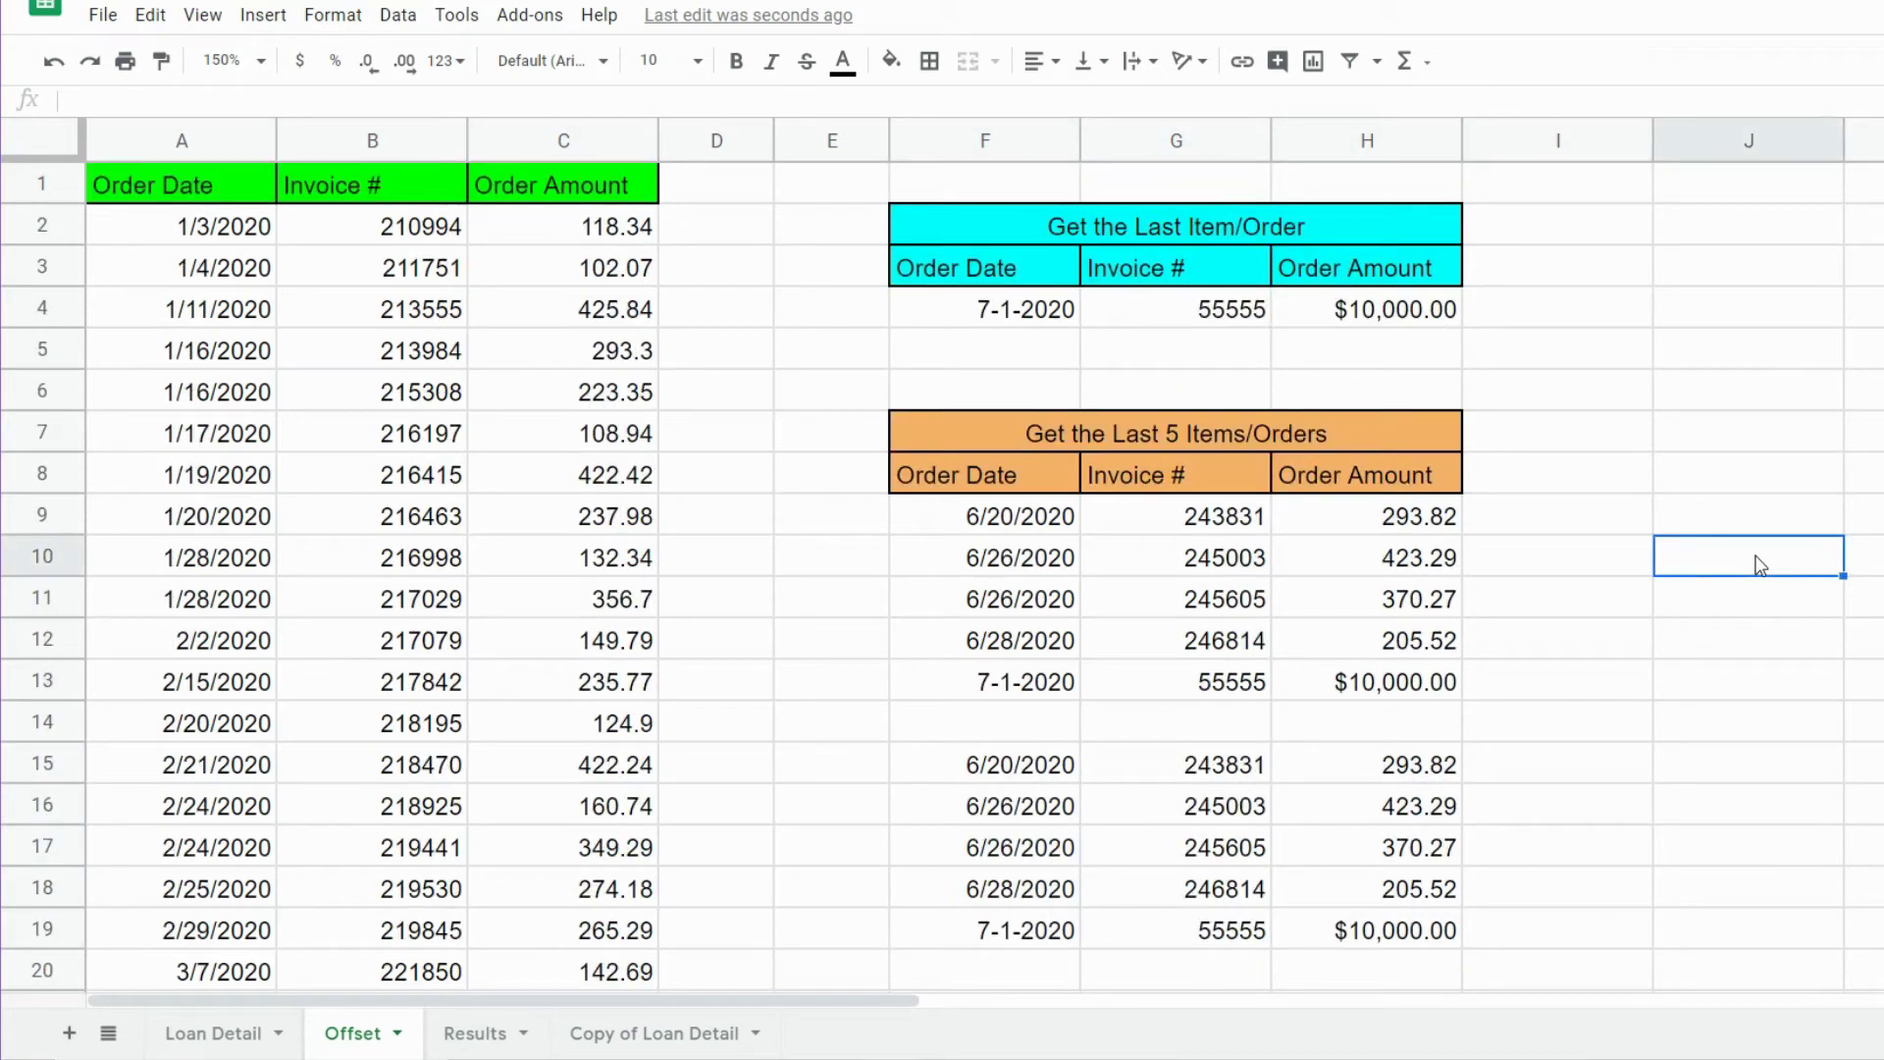